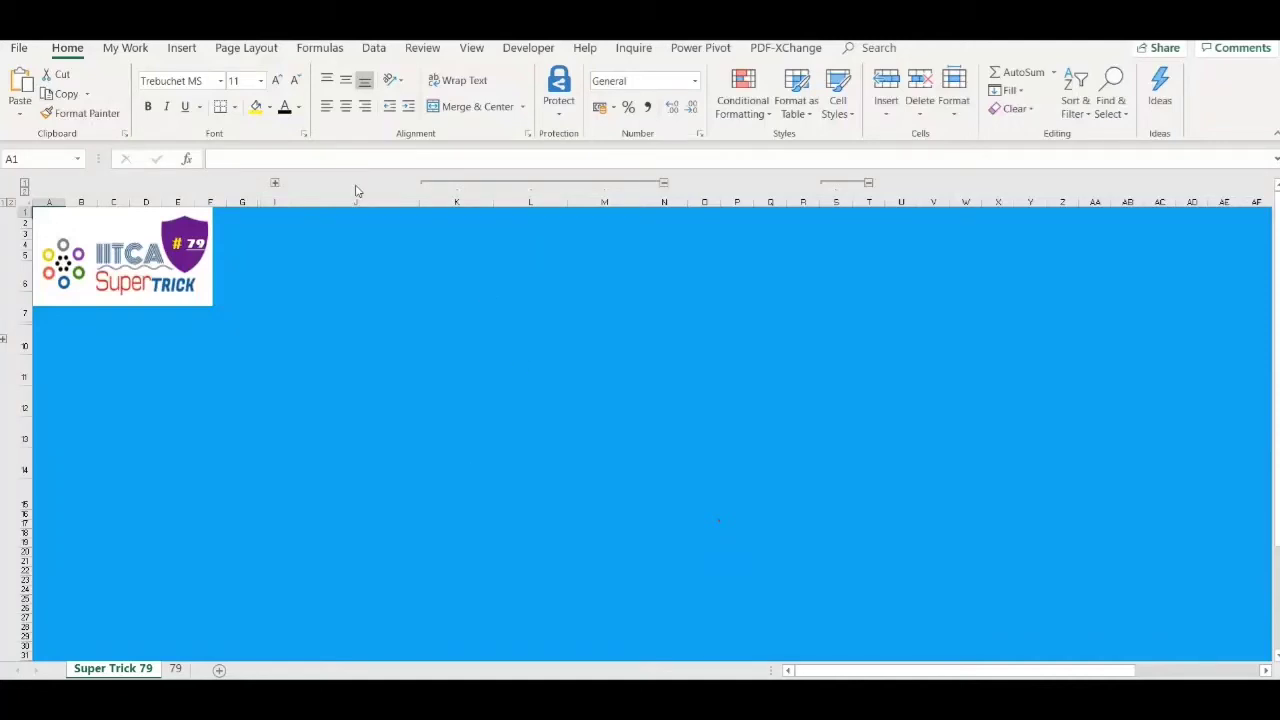
# - Expand the grouped columns and rows to show the intro text, then go to sheet 79
pyautogui.click(275, 184)
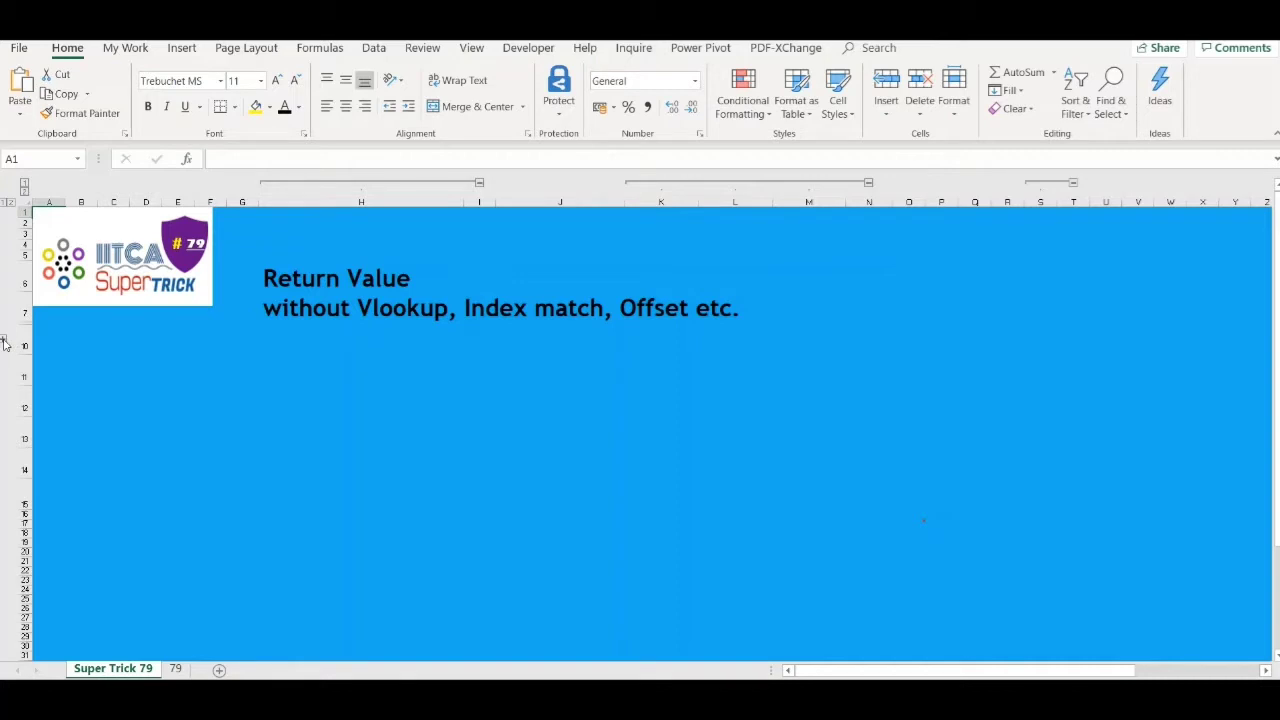
pyautogui.click(4, 341)
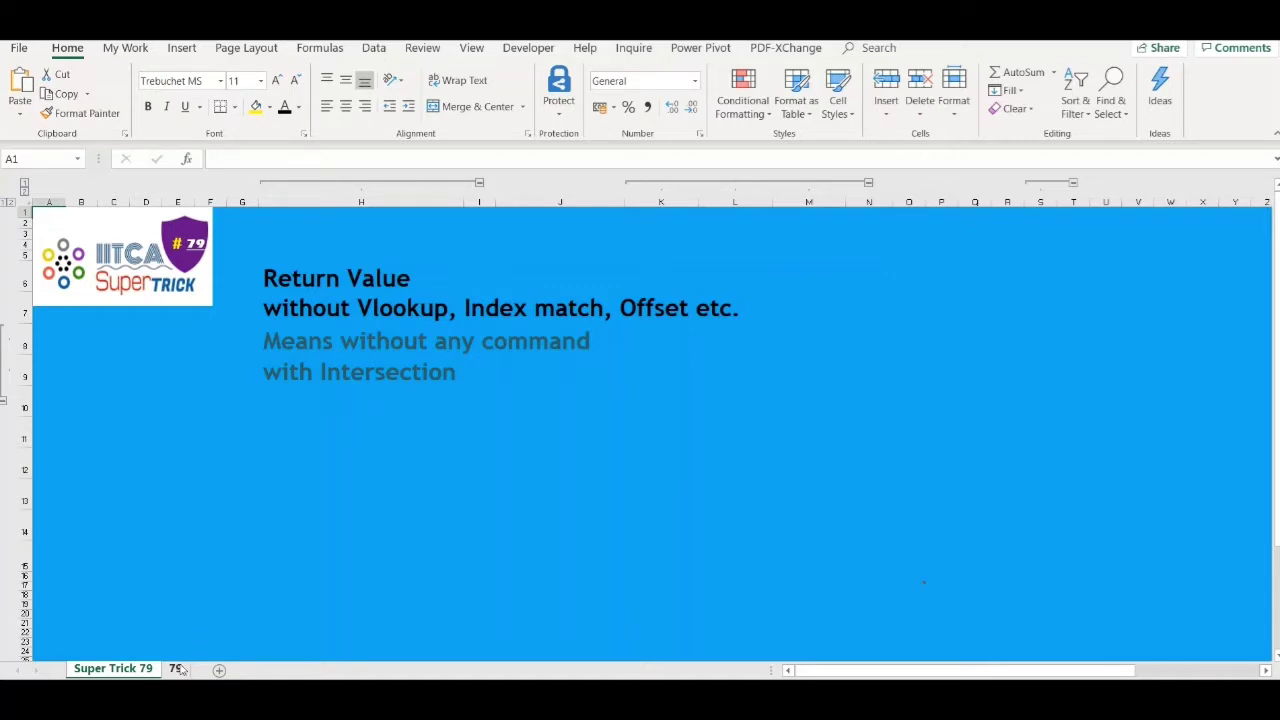
pyautogui.click(178, 668)
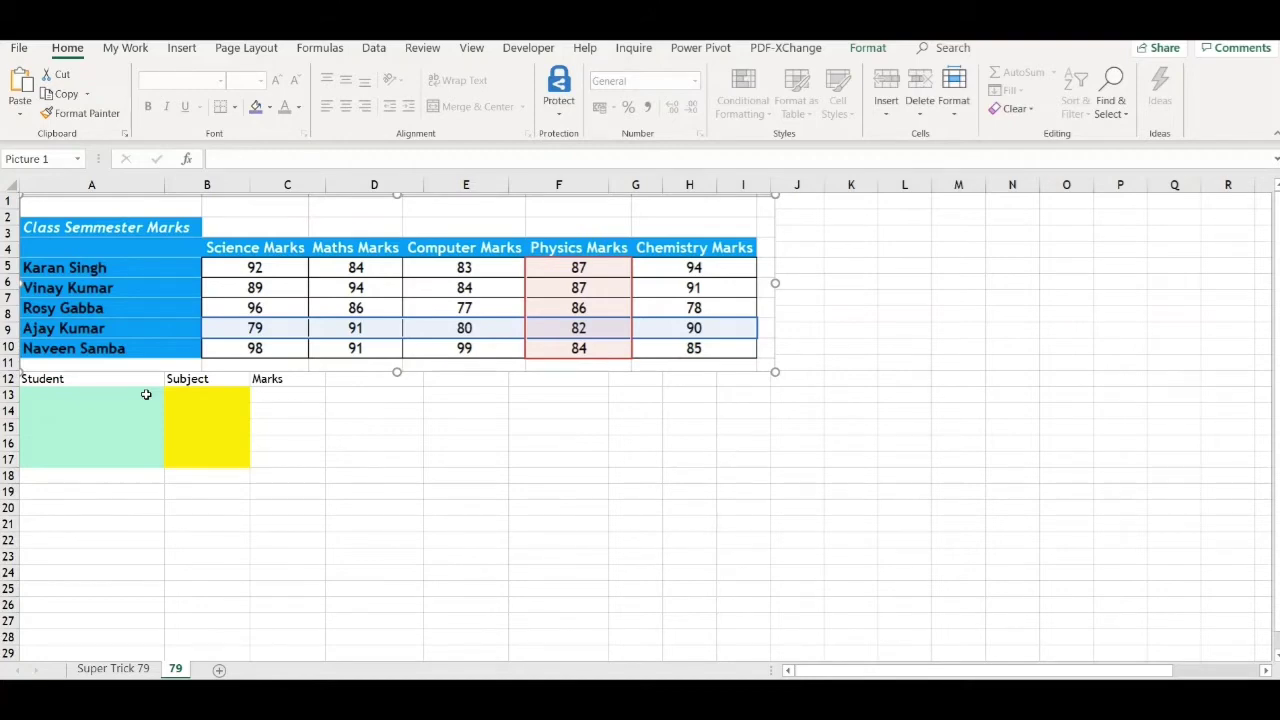
# - Pick the fourth student in A13 and Physics Marks in B13, so C13 returns 82
pyautogui.click(139, 399)
pyautogui.click(172, 397)
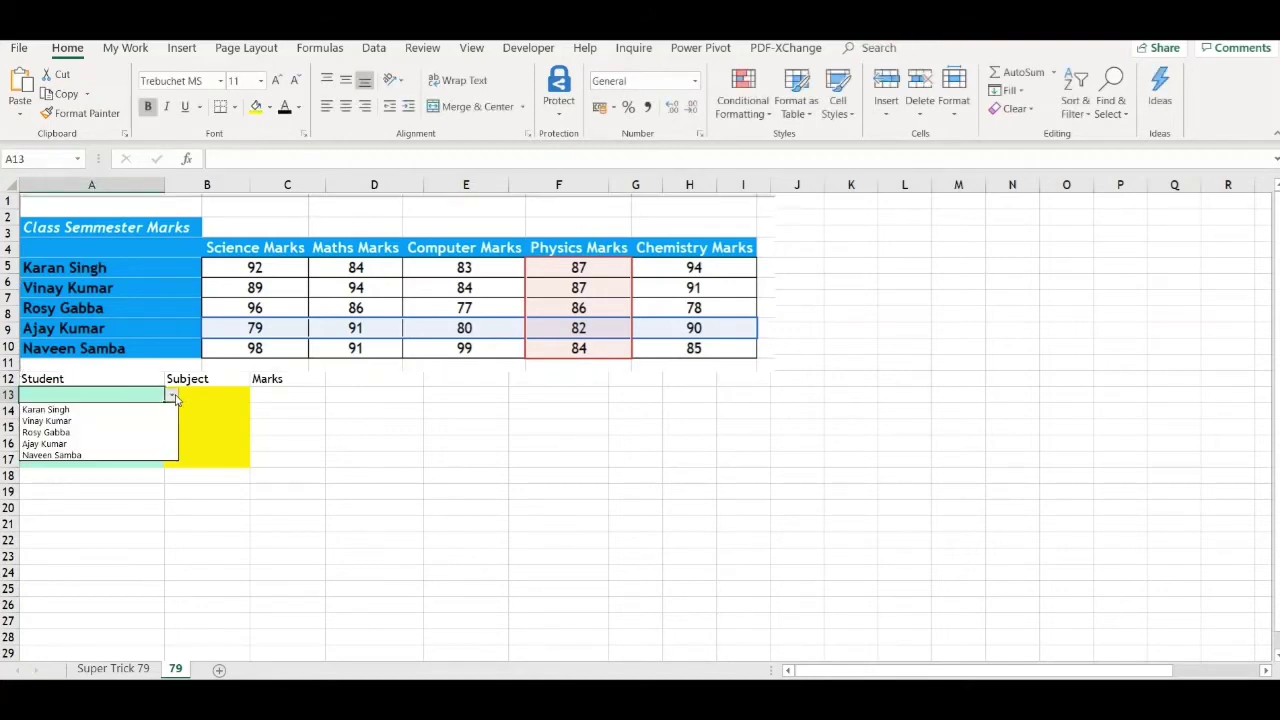
pyautogui.click(131, 444)
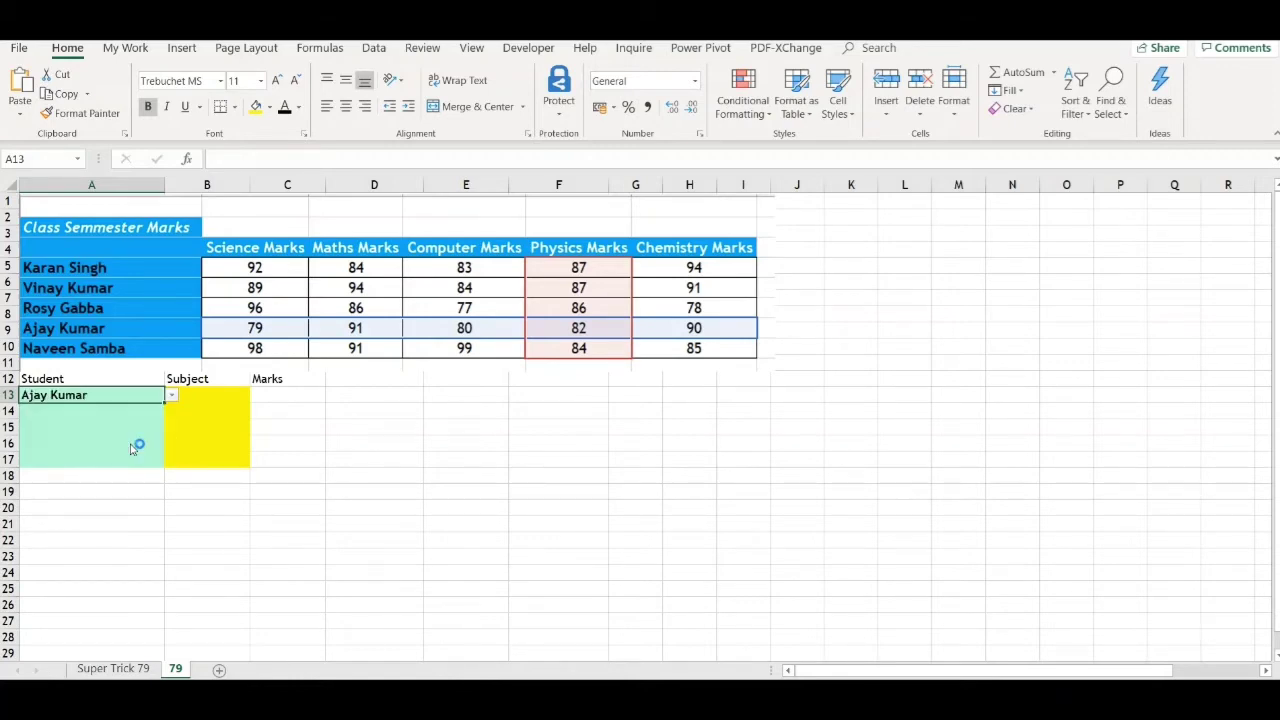
pyautogui.click(235, 393)
pyautogui.click(257, 395)
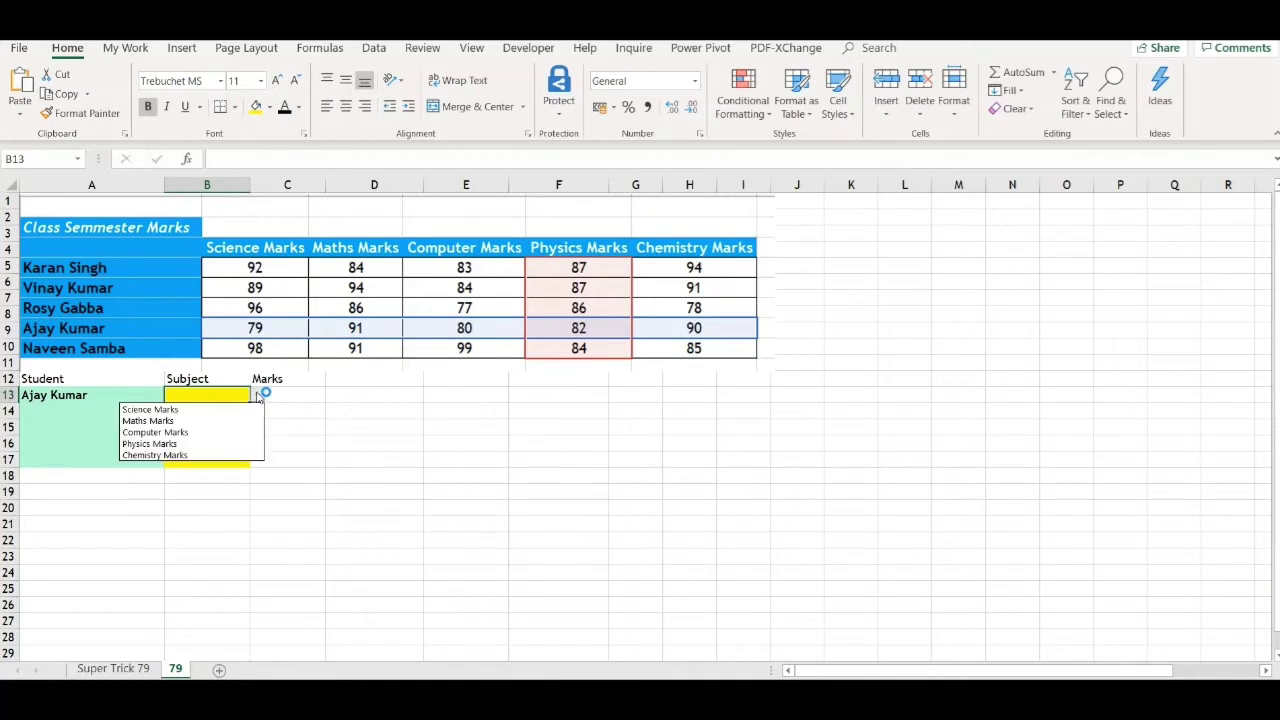
pyautogui.click(208, 446)
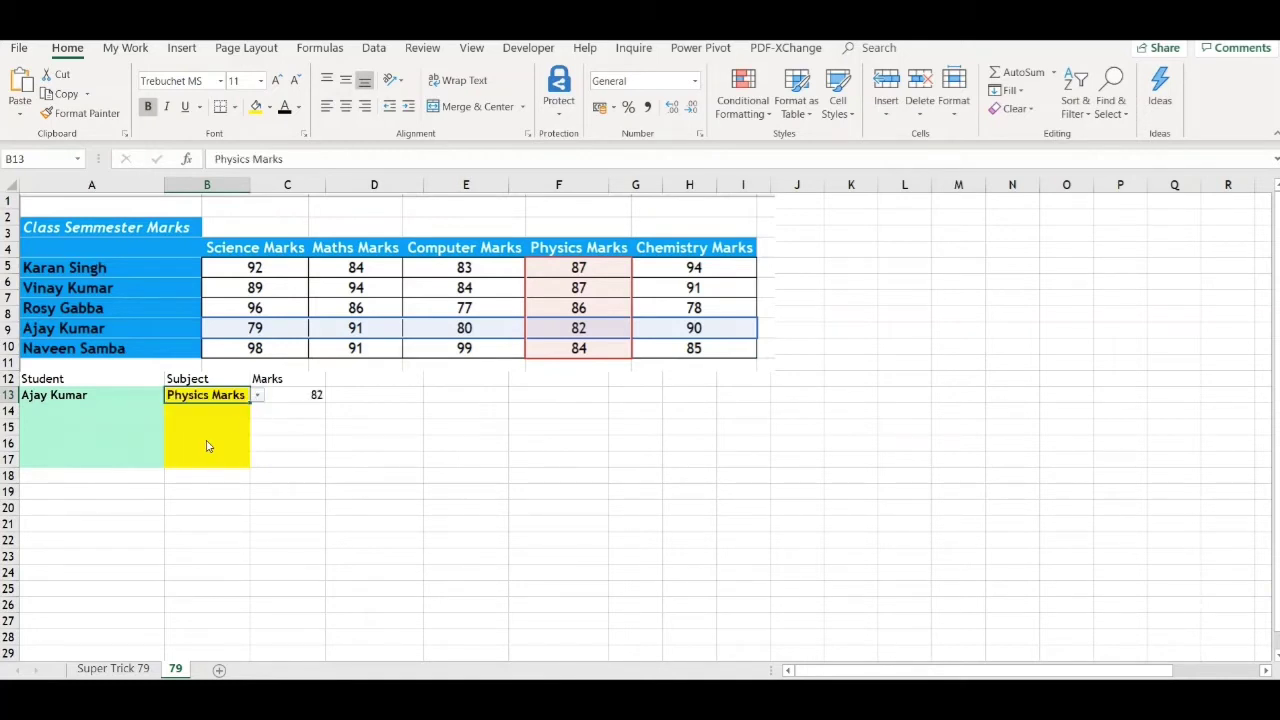
pyautogui.click(350, 396)
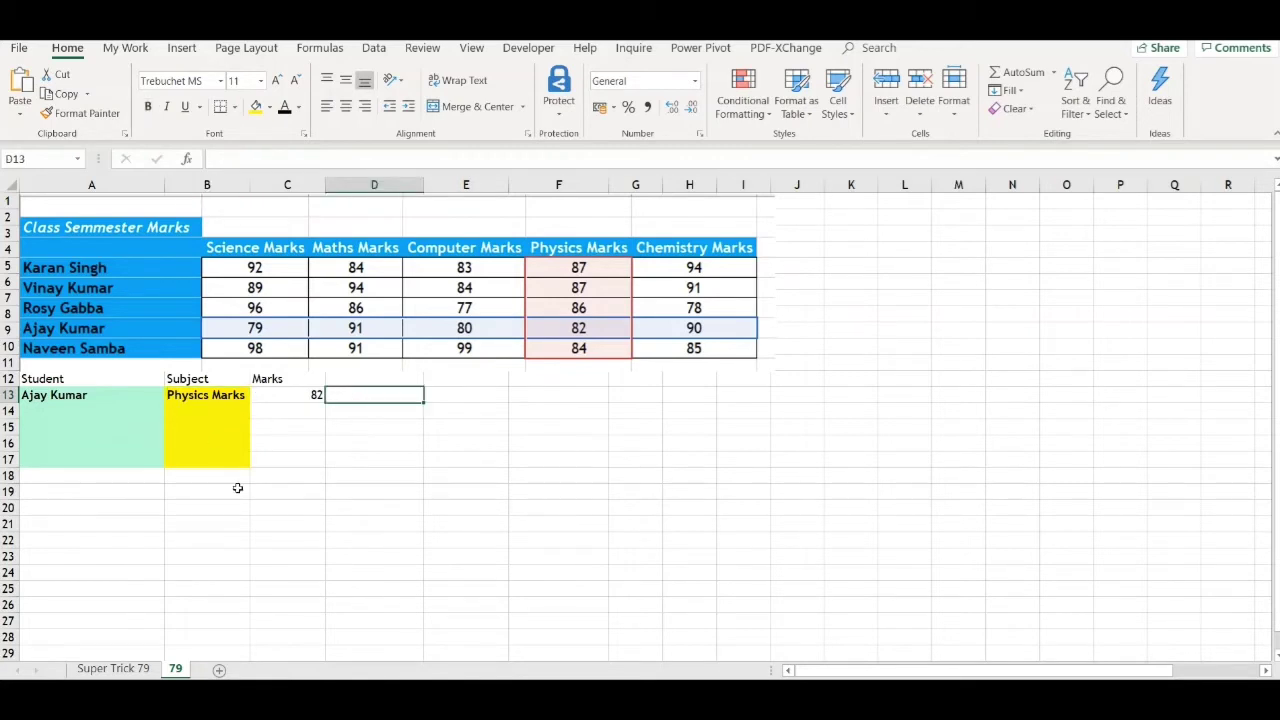
# - Pick the first student in A14 and Science Marks in B14, so C14 returns 92, and inspect the formula
pyautogui.click(104, 416)
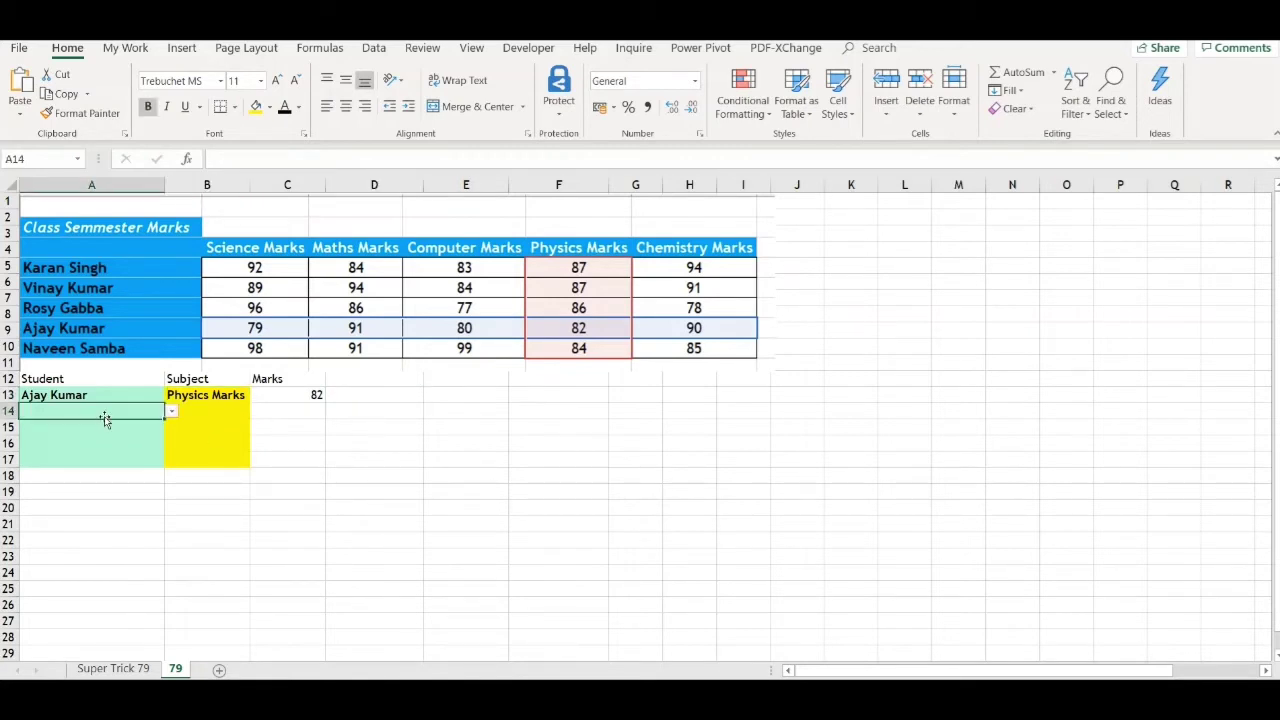
pyautogui.click(173, 412)
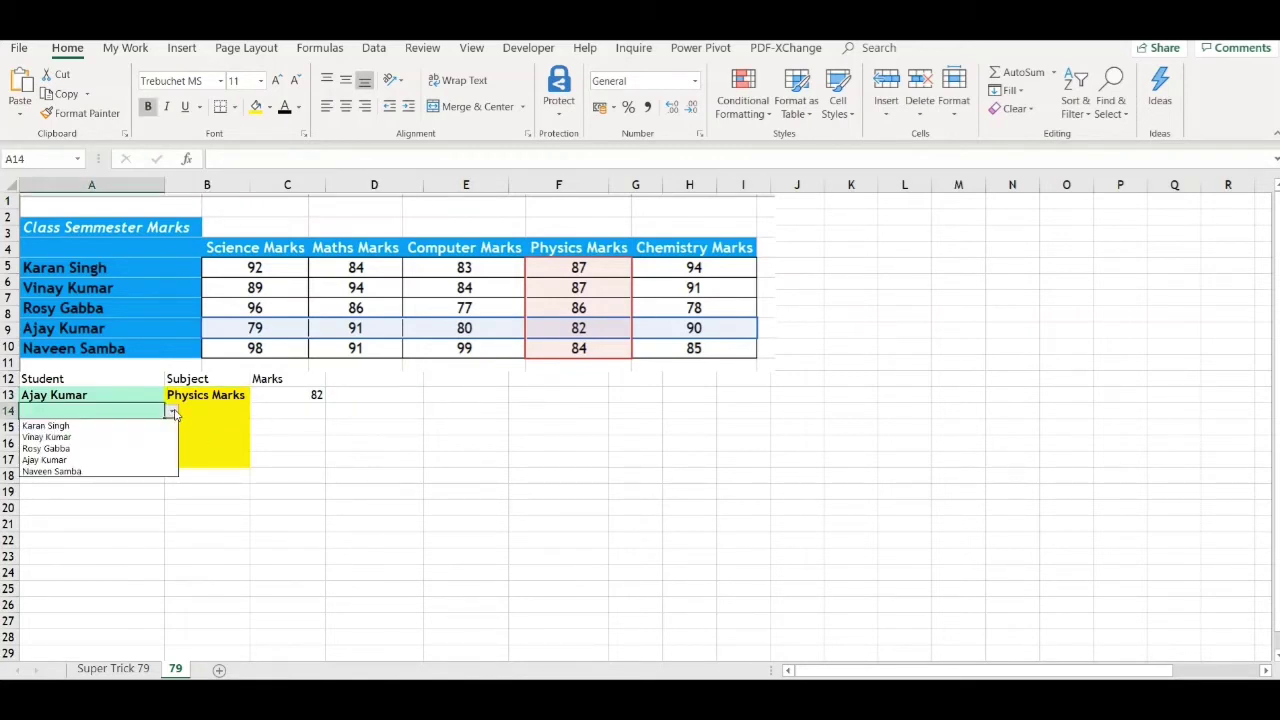
pyautogui.click(150, 428)
pyautogui.click(205, 412)
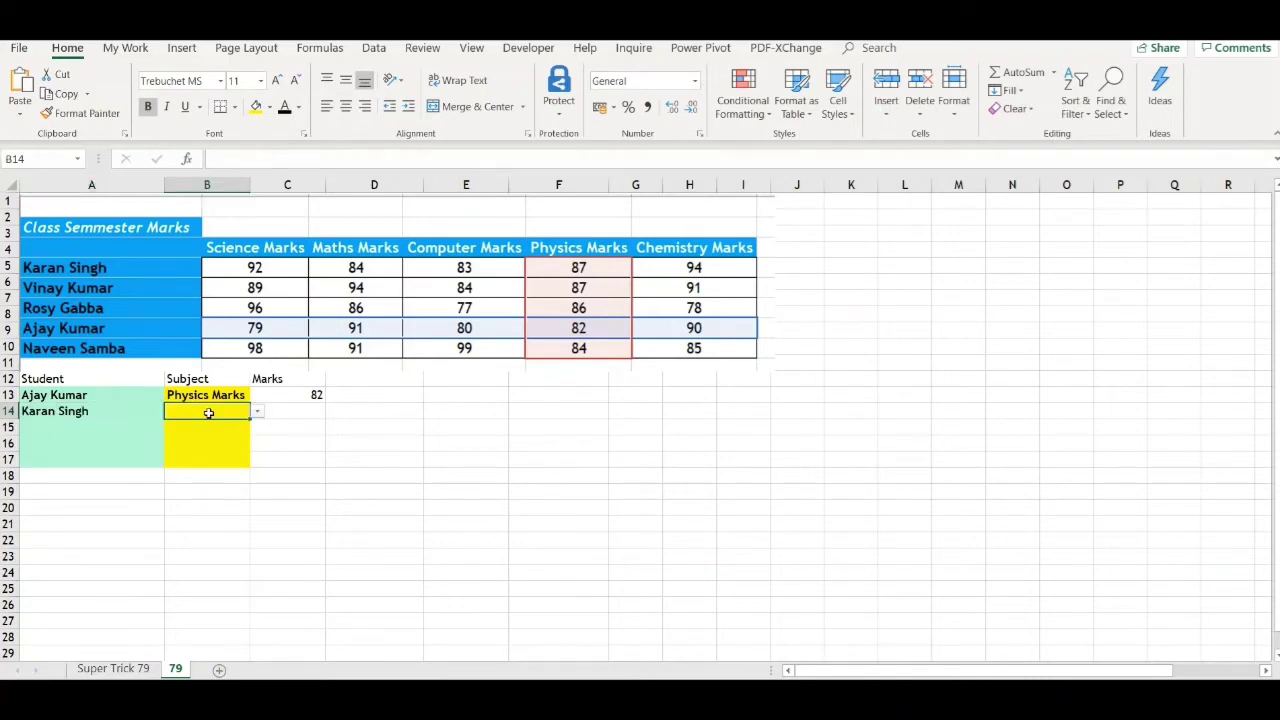
pyautogui.click(258, 412)
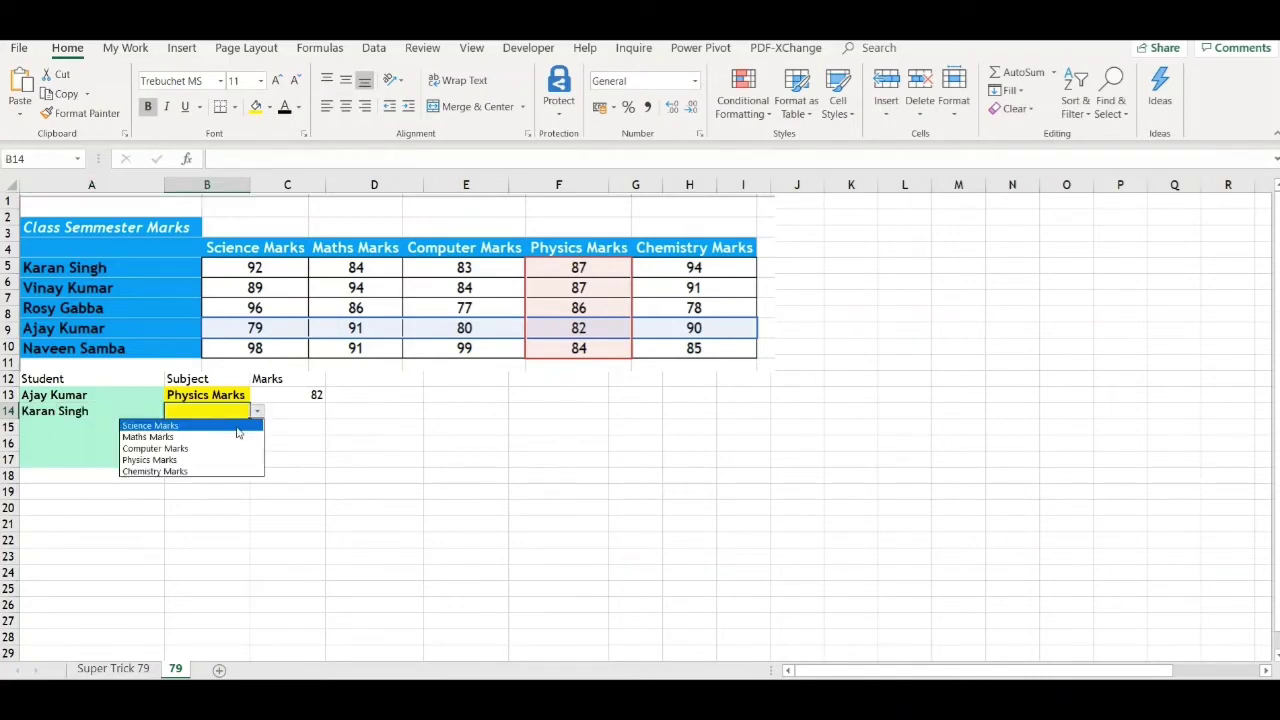
pyautogui.click(237, 428)
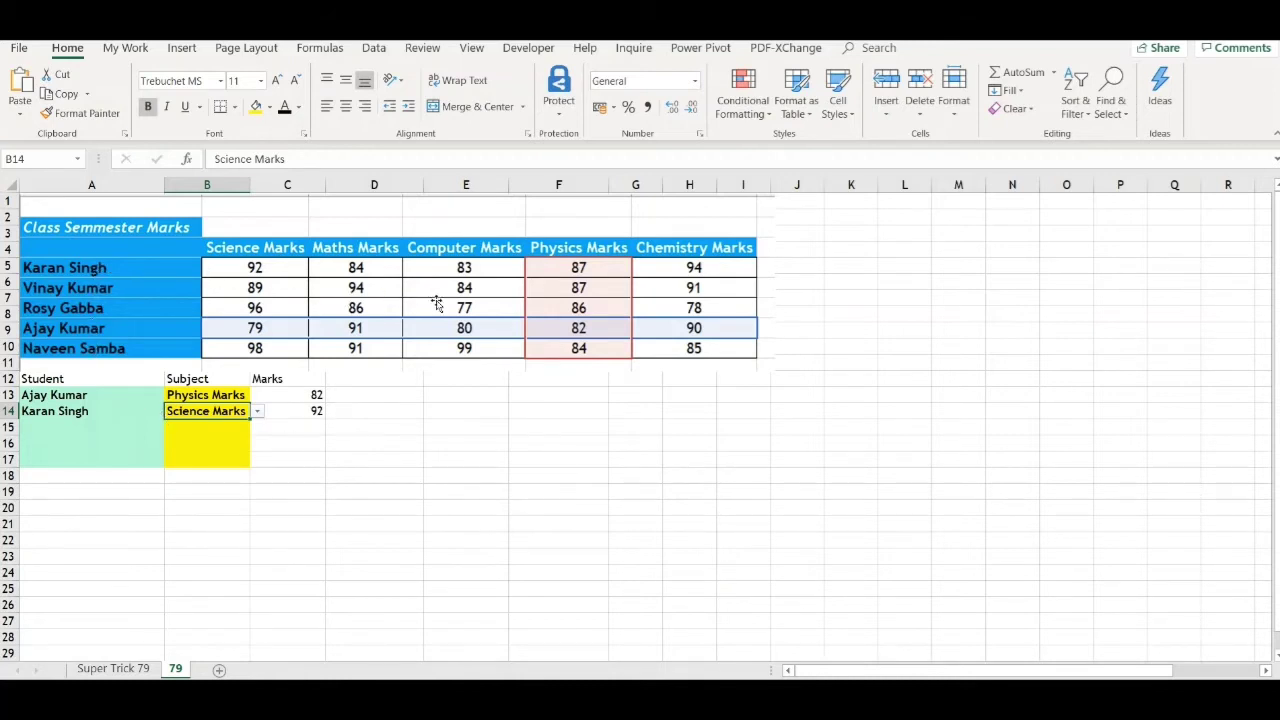
pyautogui.click(293, 463)
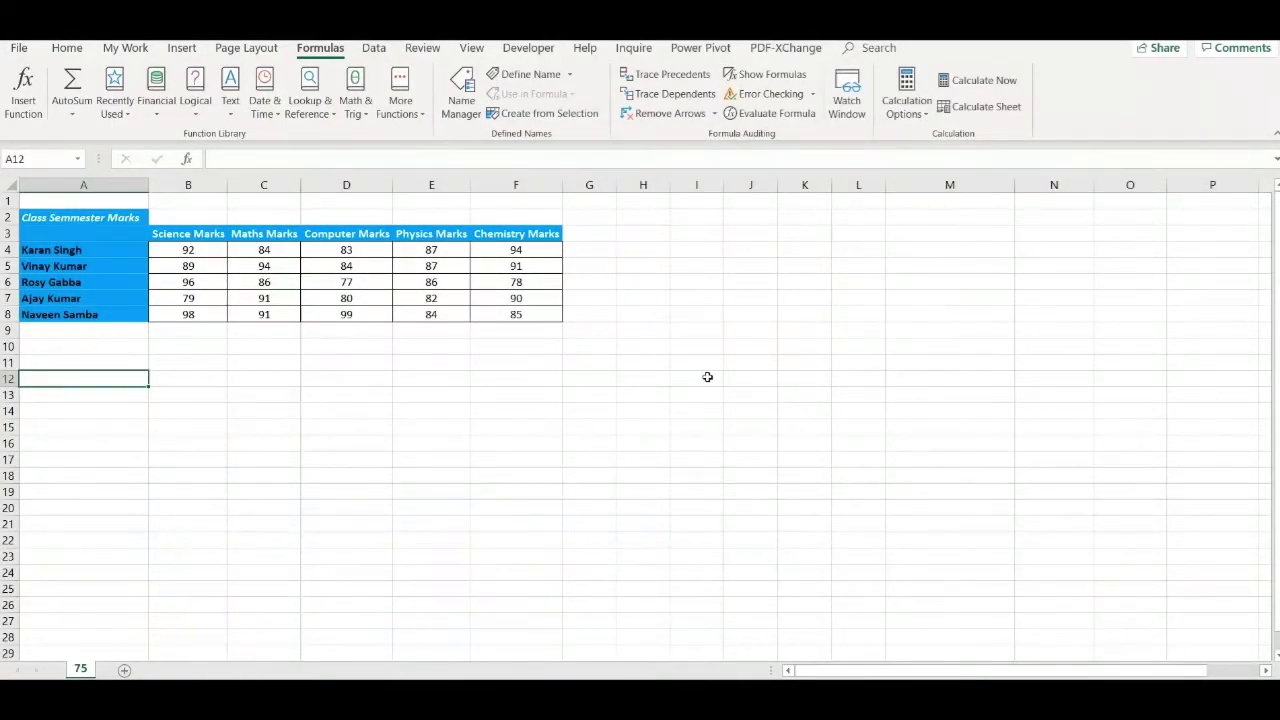
# - Create names from the Top row and Left column of A3:F8, then check them in the Name Box list
pyautogui.click(119, 231)
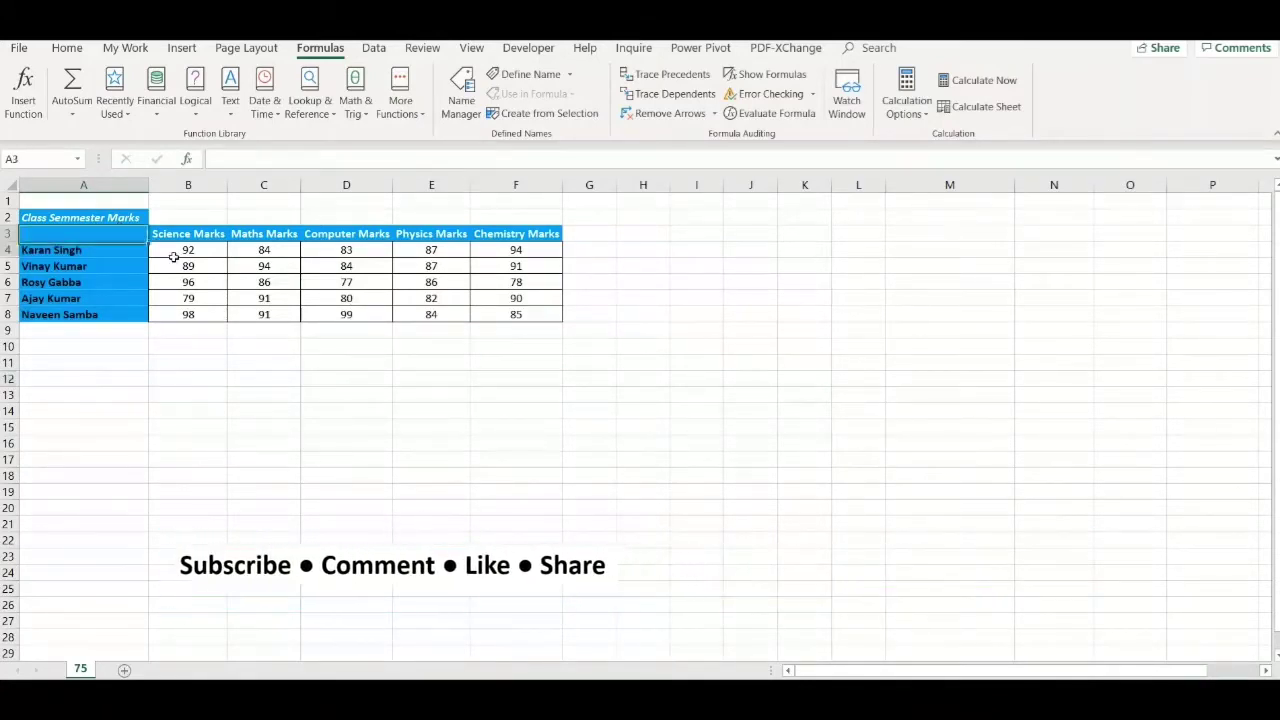
pyautogui.moveTo(174, 257); pyautogui.dragTo(516, 316)
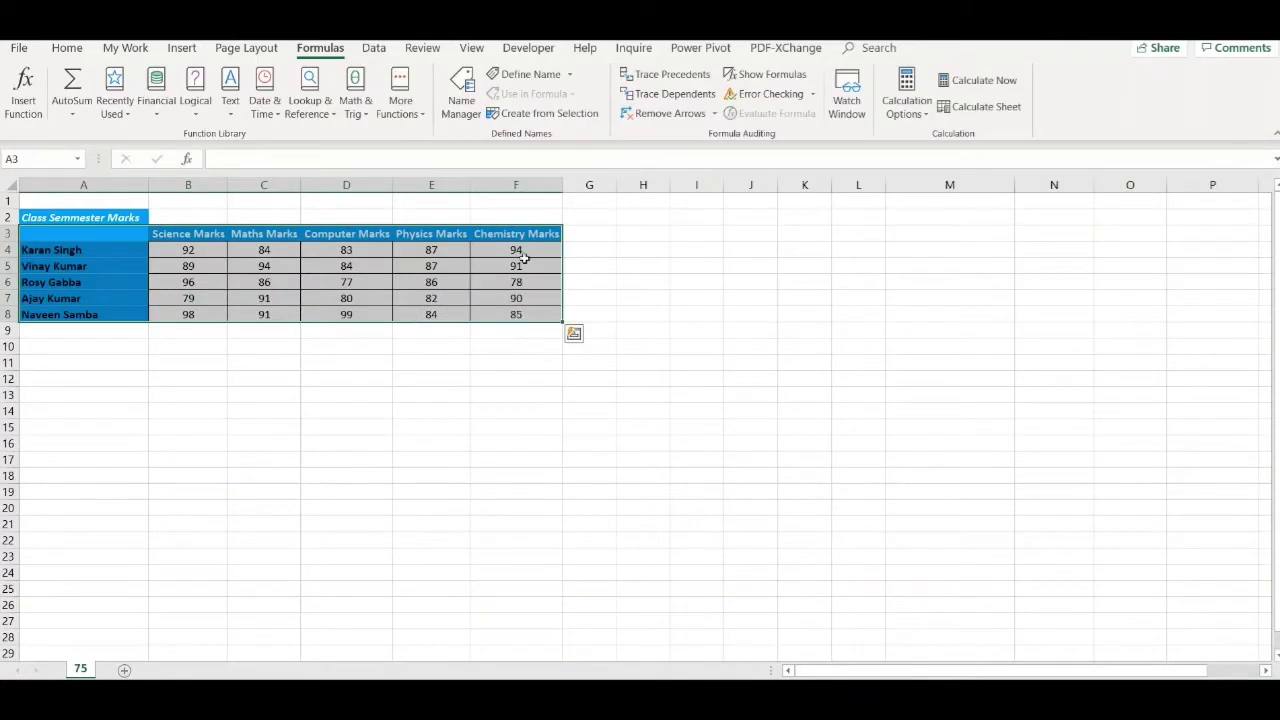
pyautogui.click(558, 114)
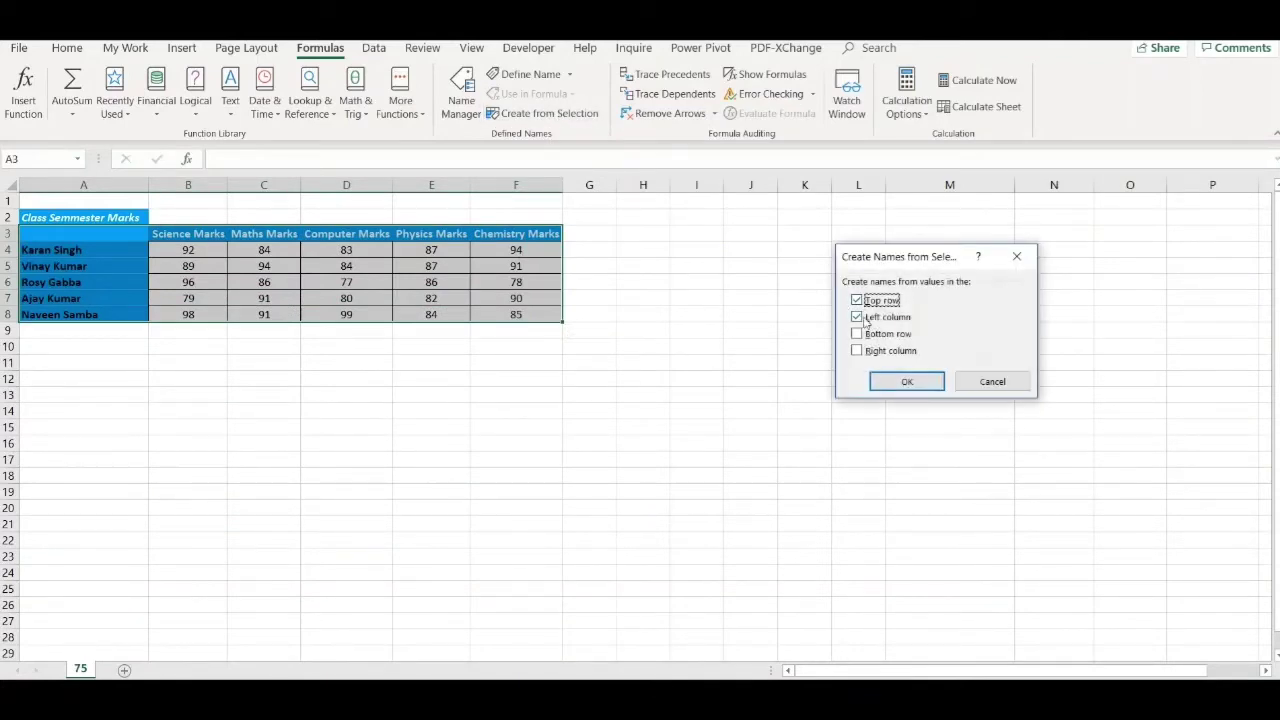
pyautogui.click(885, 388)
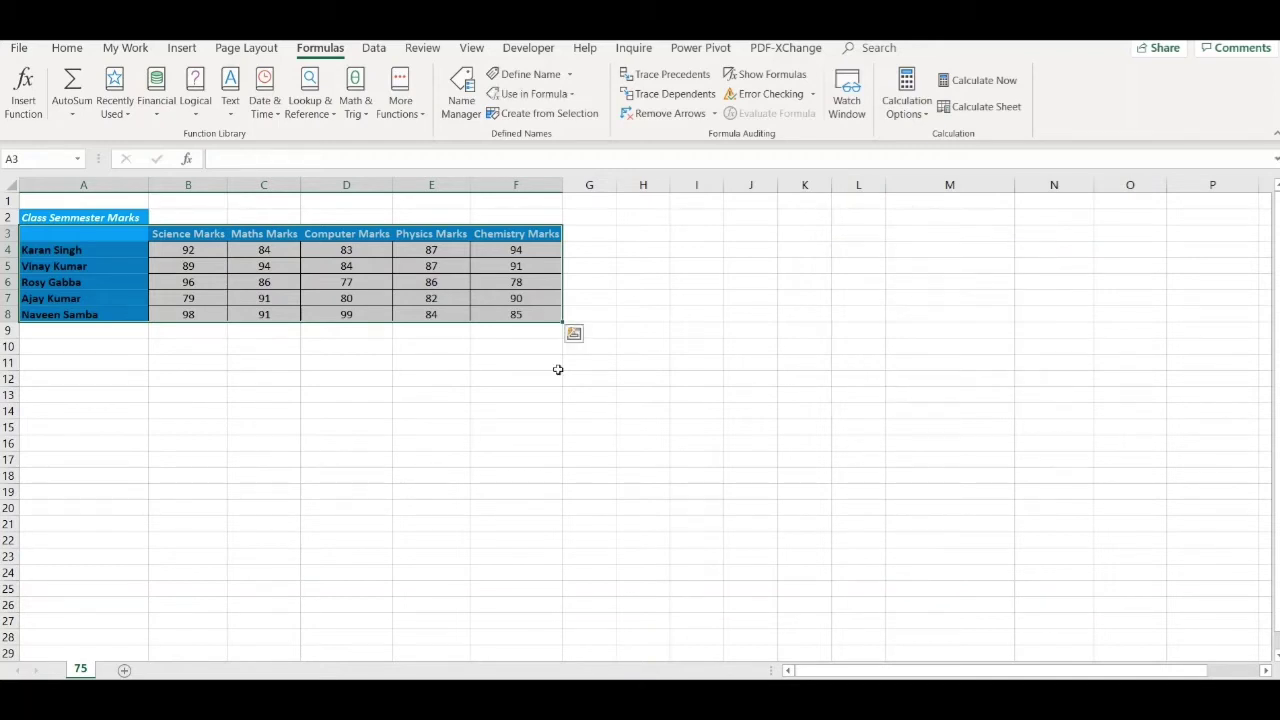
pyautogui.click(284, 278)
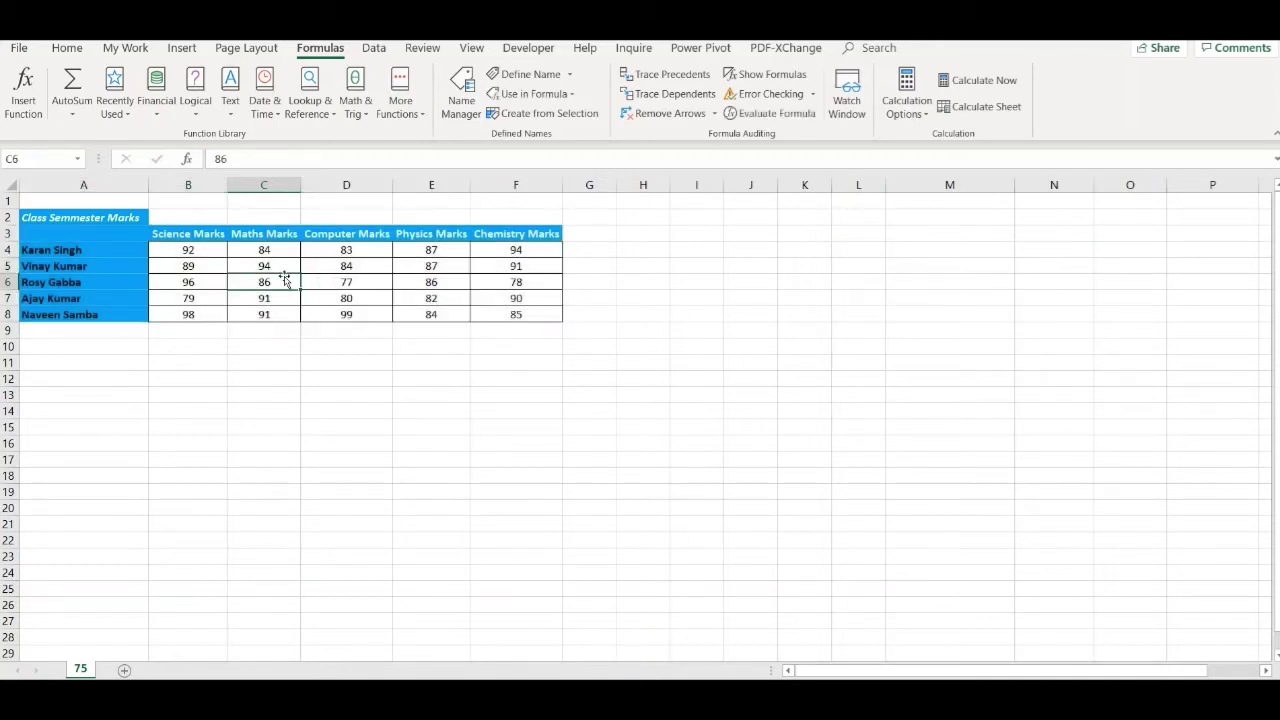
pyautogui.click(80, 160)
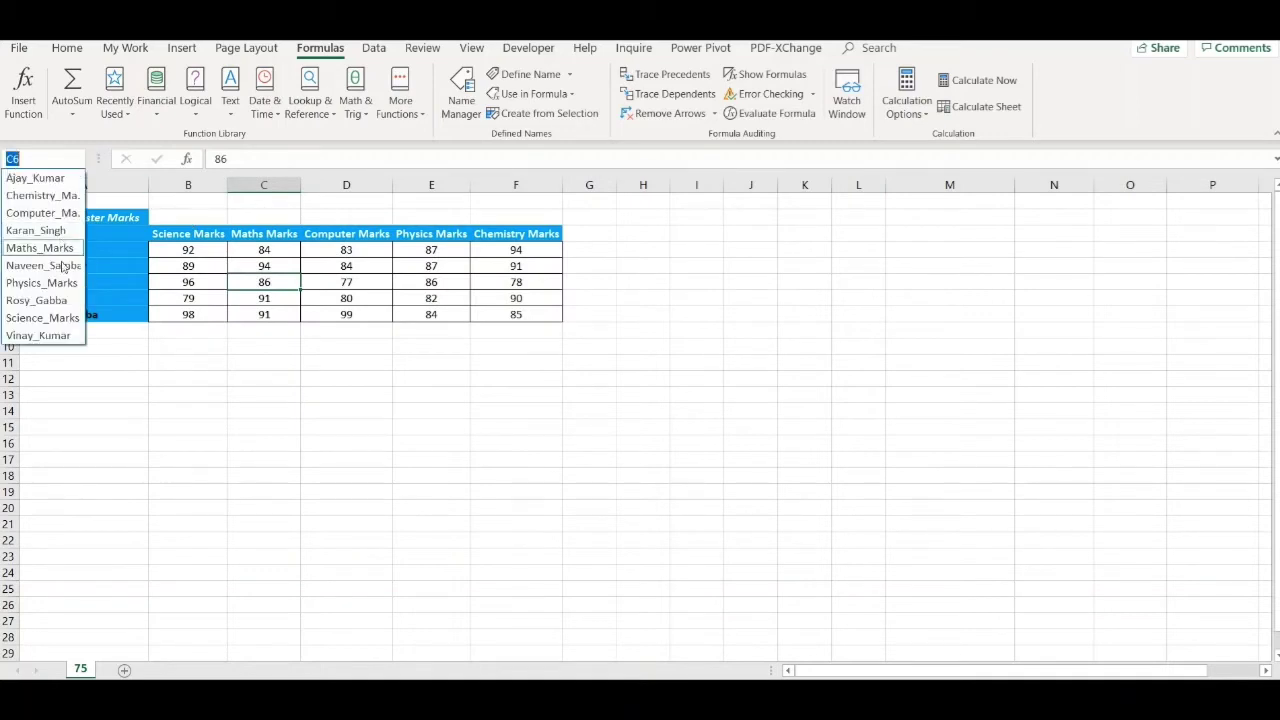
pyautogui.press('Escape')
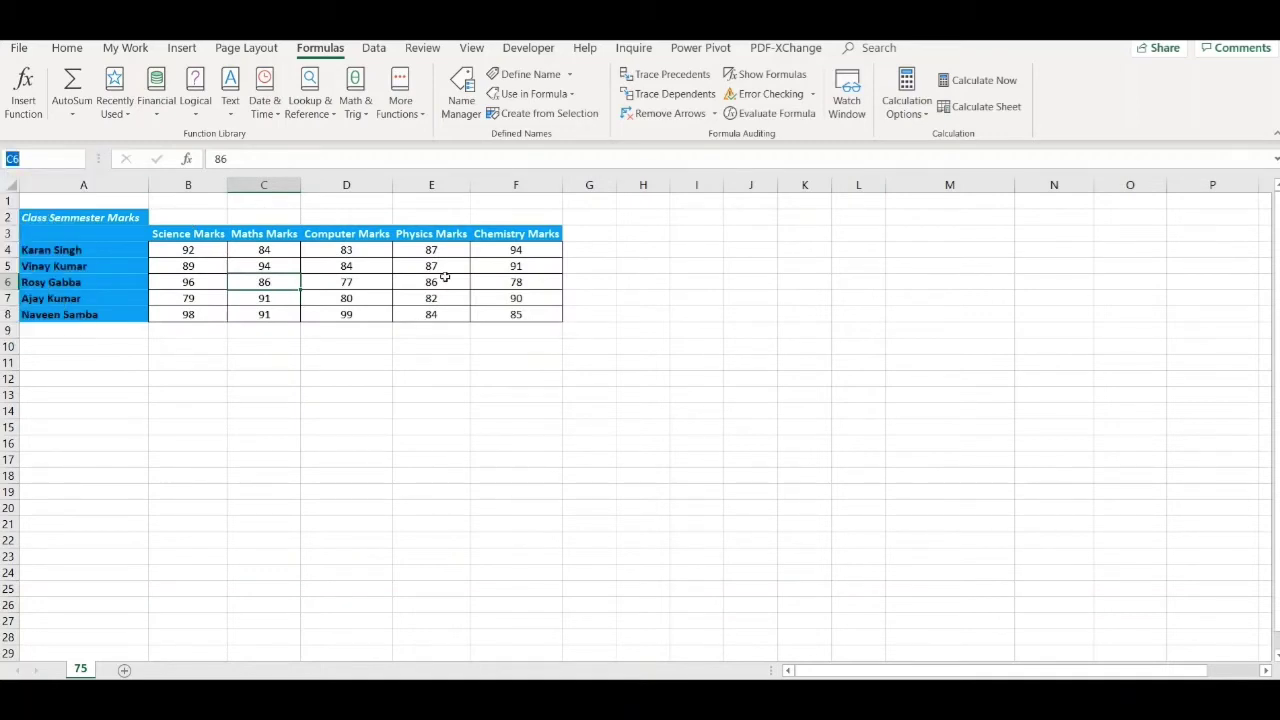
pyautogui.moveTo(192, 233); pyautogui.dragTo(499, 316)
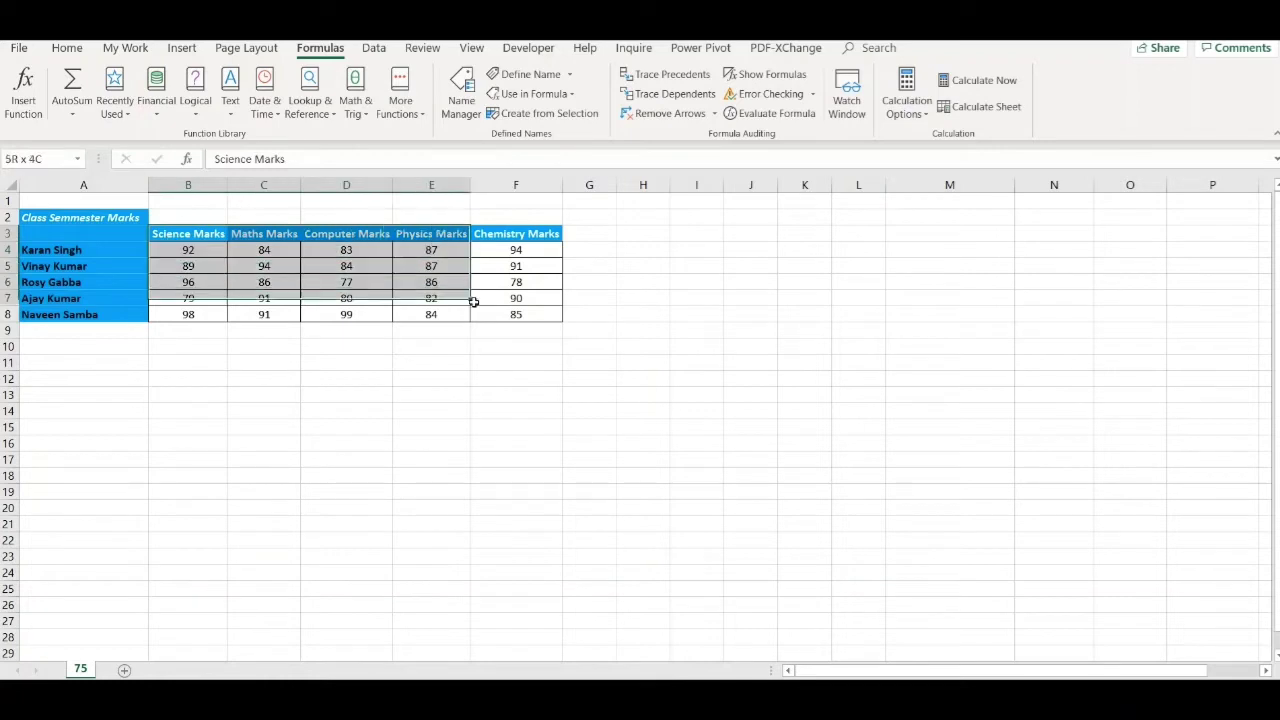
pyautogui.click(548, 113)
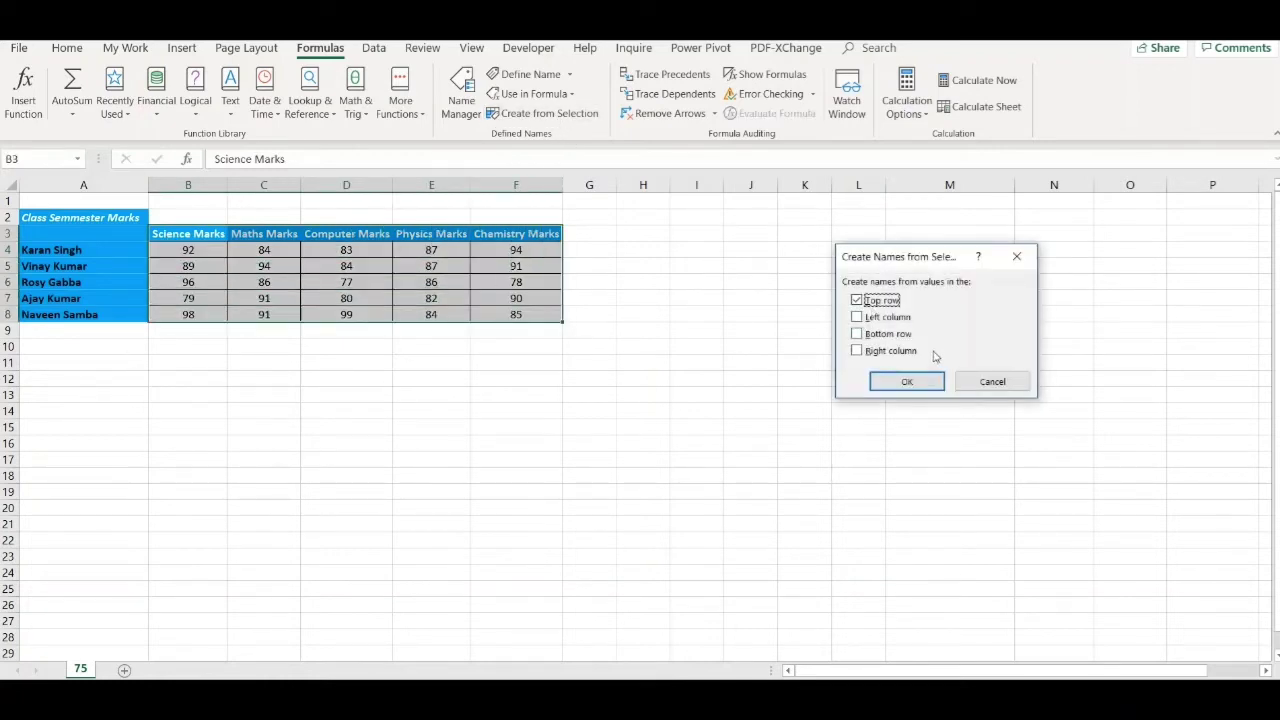
pyautogui.click(972, 382)
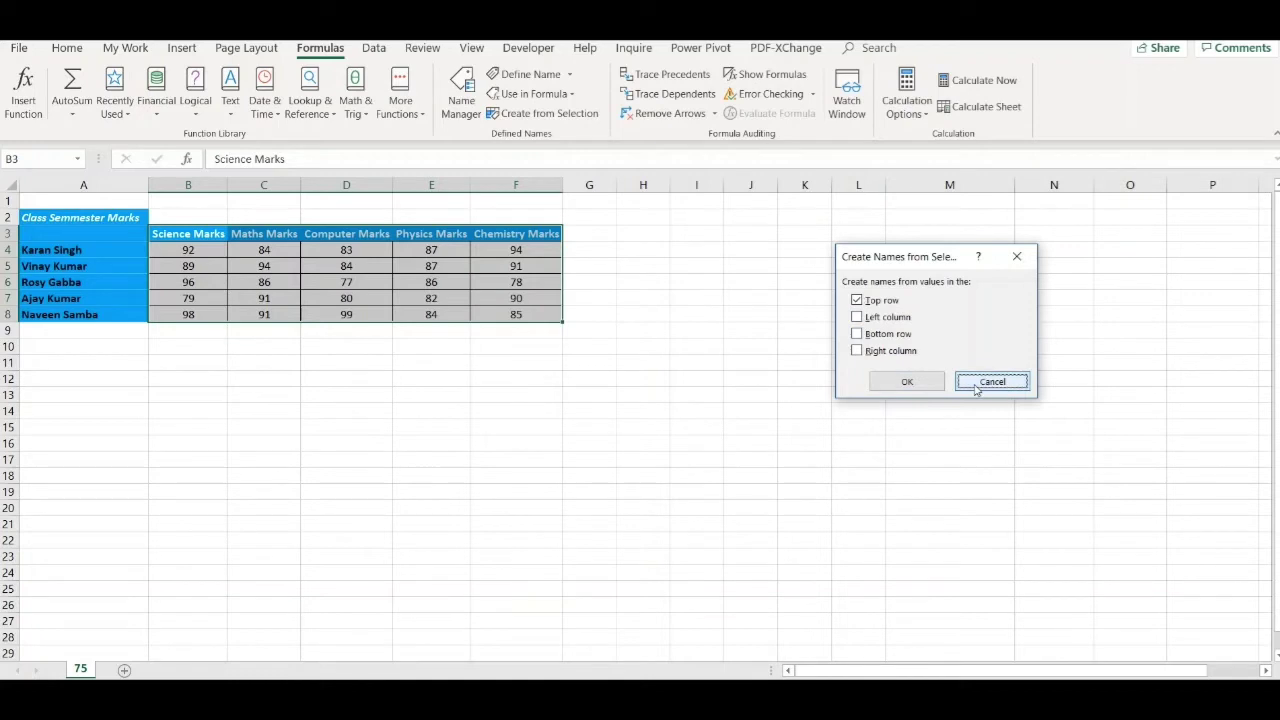
pyautogui.click(205, 303)
pyautogui.moveTo(123, 252); pyautogui.dragTo(500, 314)
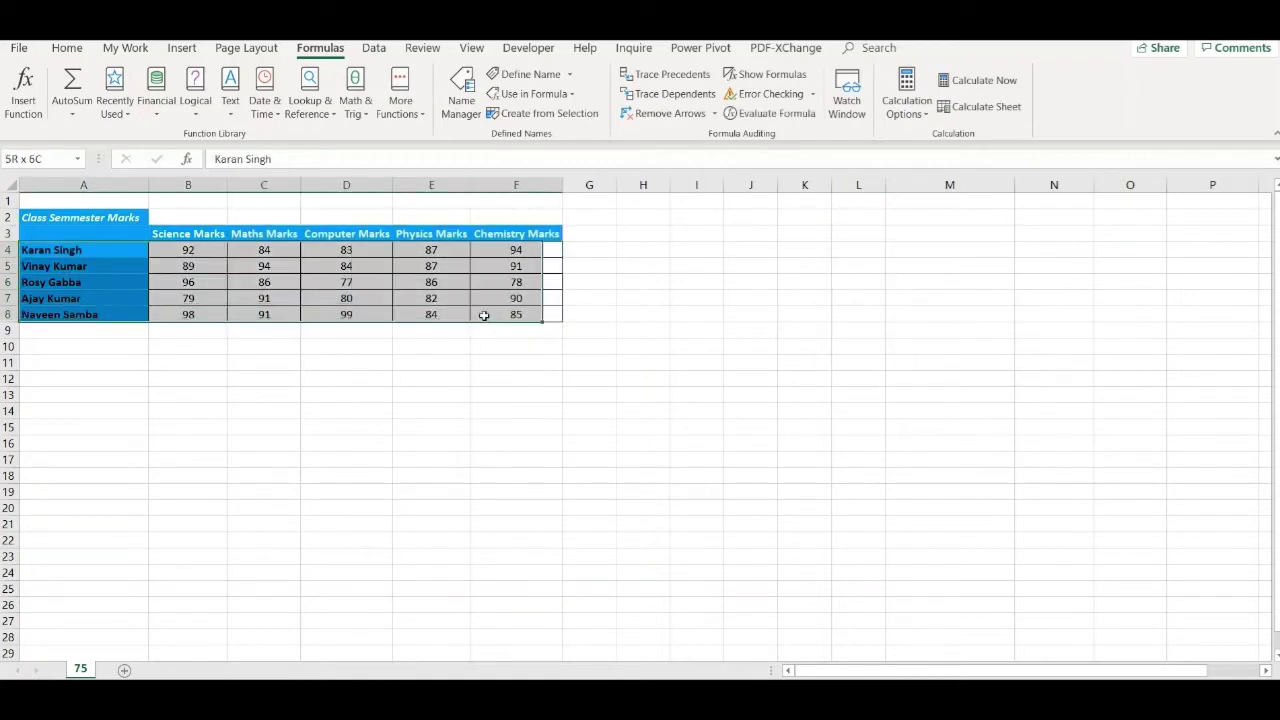
pyautogui.click(517, 113)
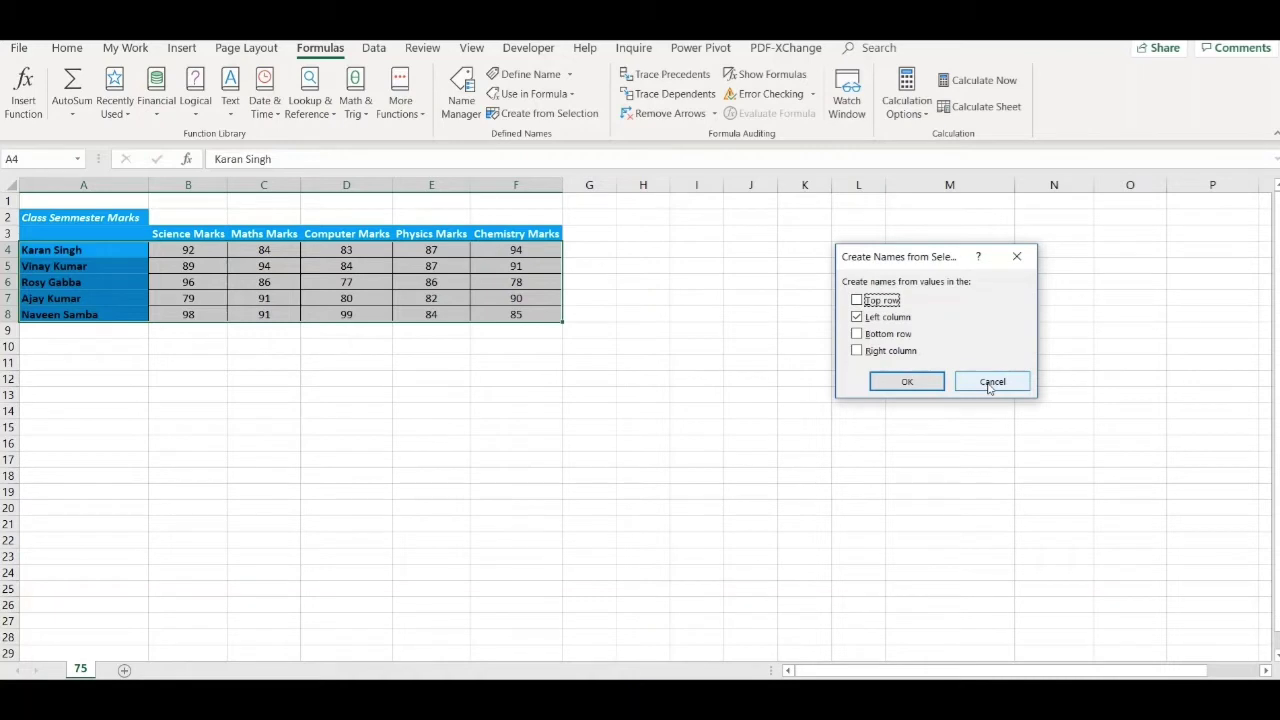
pyautogui.click(989, 384)
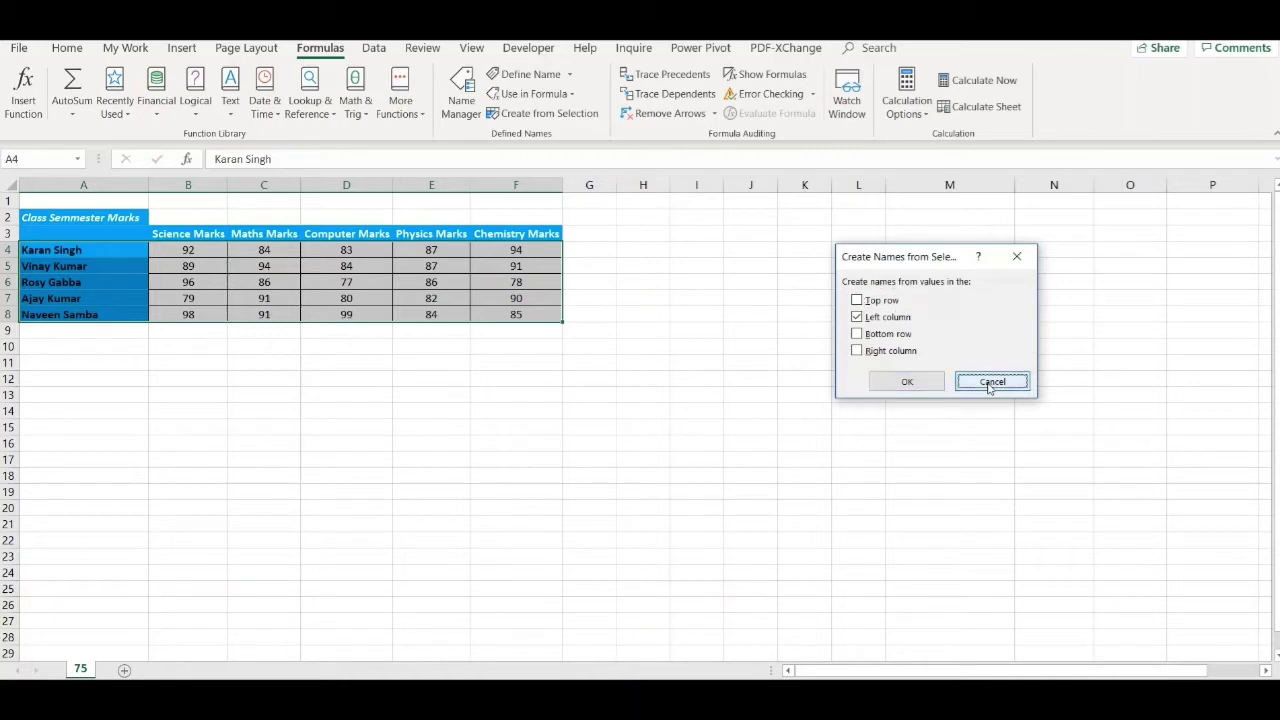
pyautogui.click(236, 398)
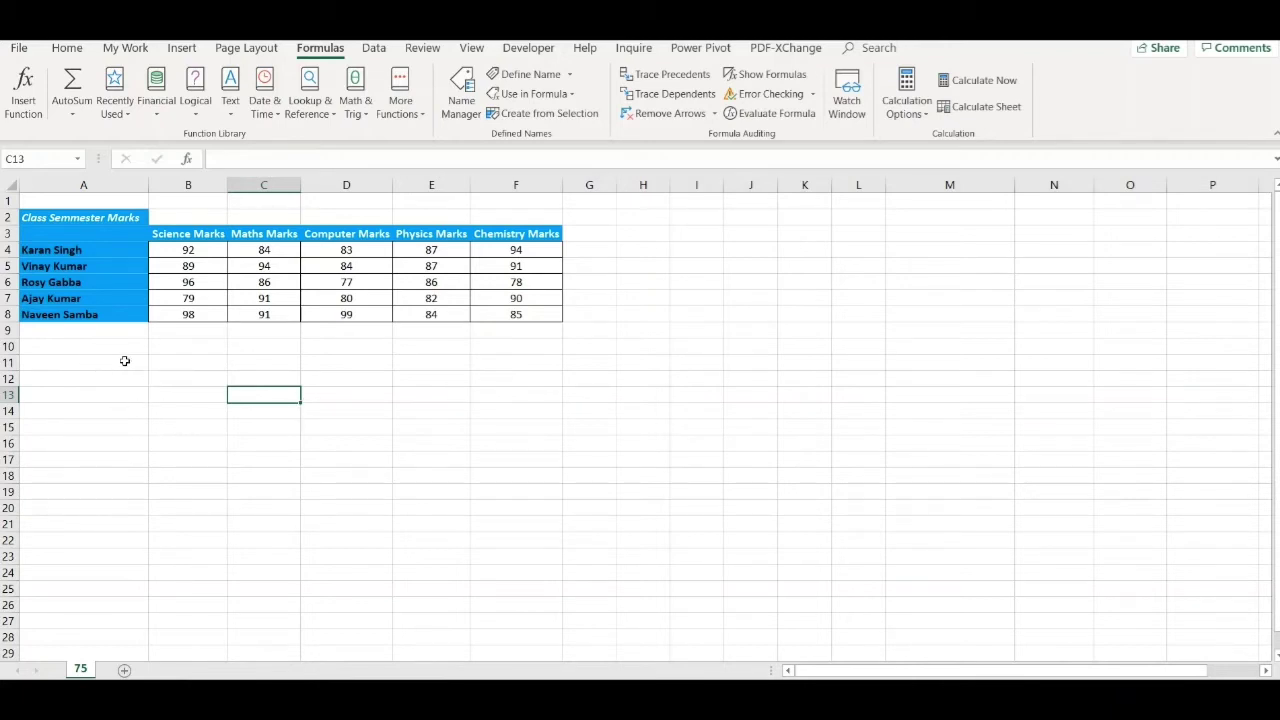
# - Give A12 List validation with source =$A$4:$A$8 and test the student dropdown
pyautogui.moveTo(77, 245); pyautogui.dragTo(81, 314)
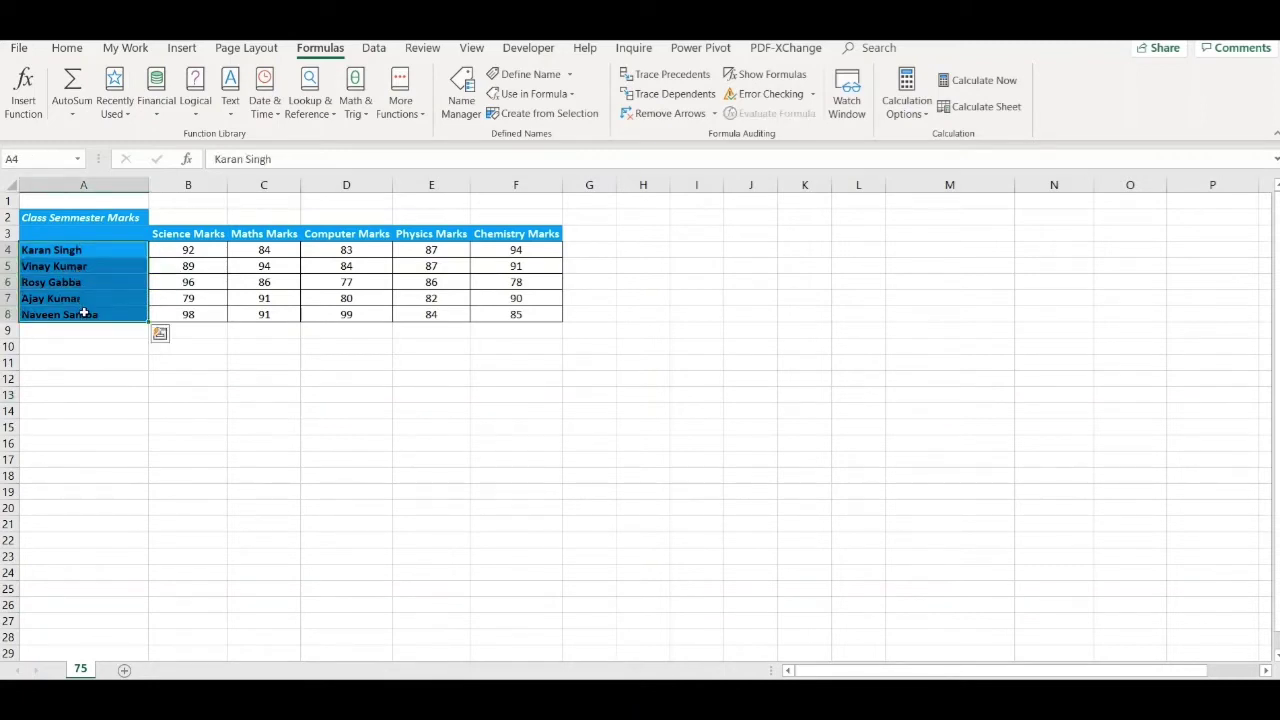
pyautogui.click(127, 375)
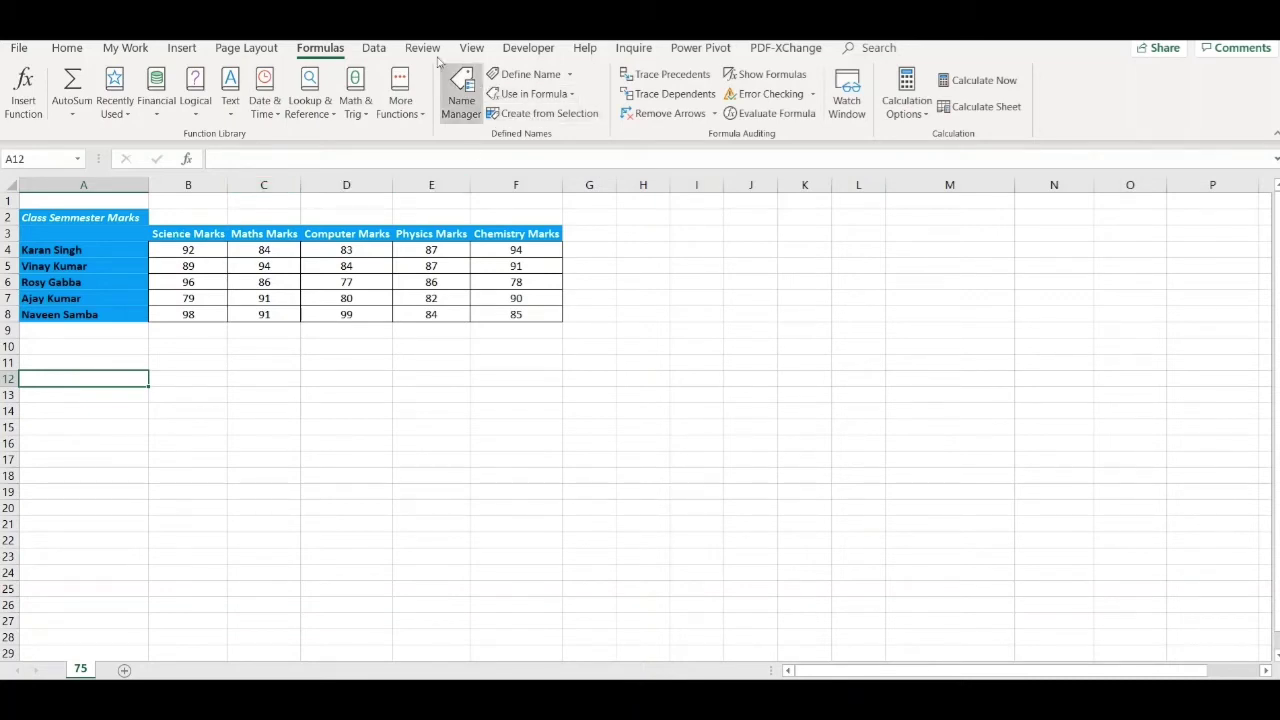
pyautogui.click(386, 50)
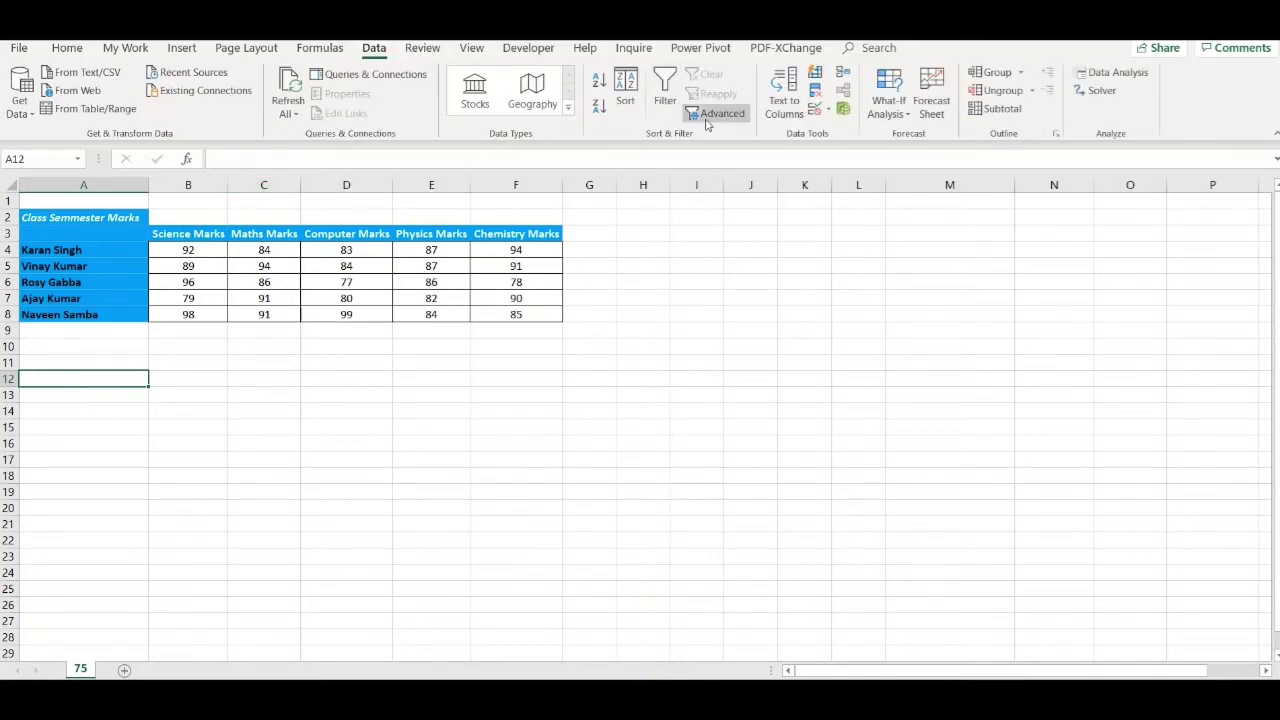
pyautogui.click(828, 108)
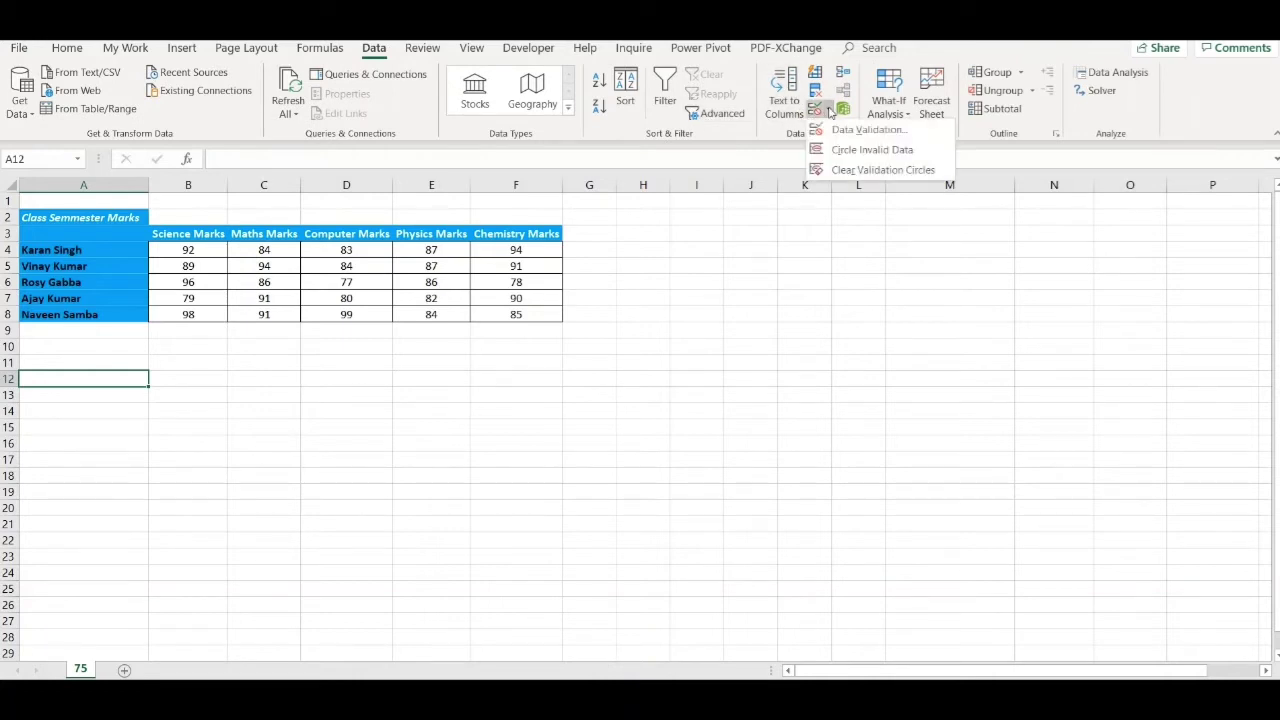
pyautogui.click(831, 130)
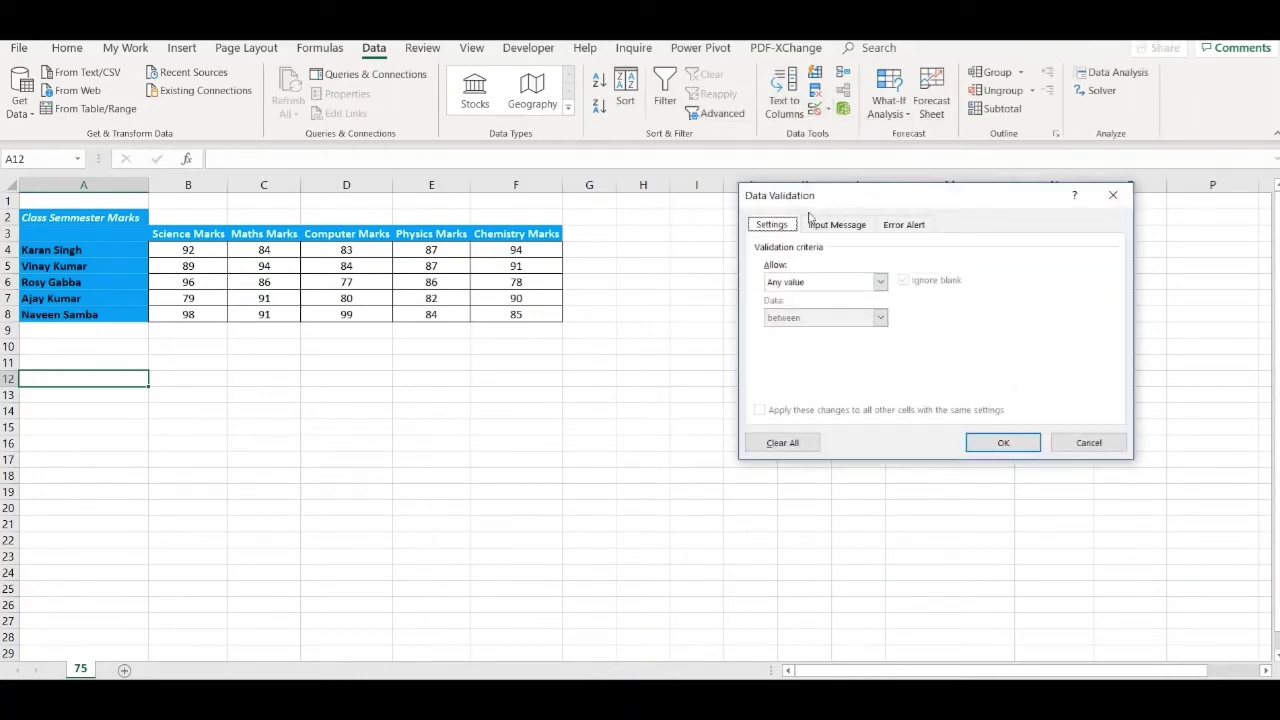
pyautogui.click(877, 283)
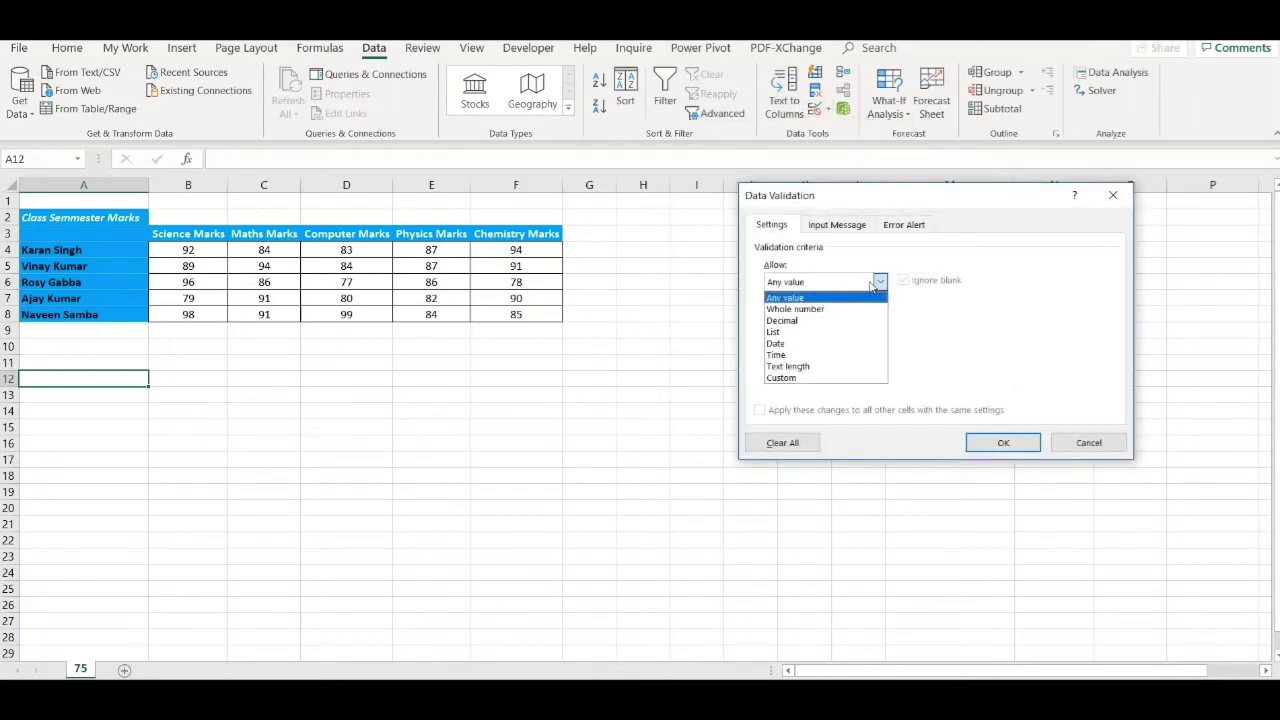
pyautogui.click(787, 334)
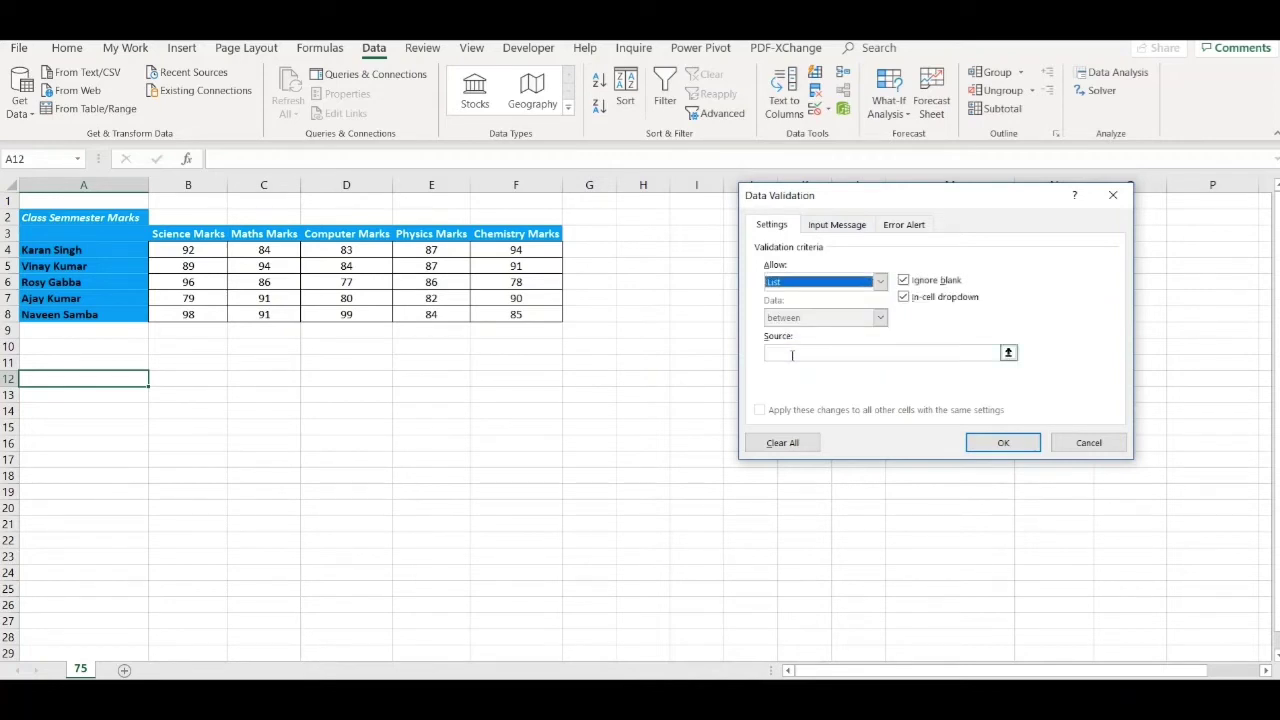
pyautogui.click(792, 353)
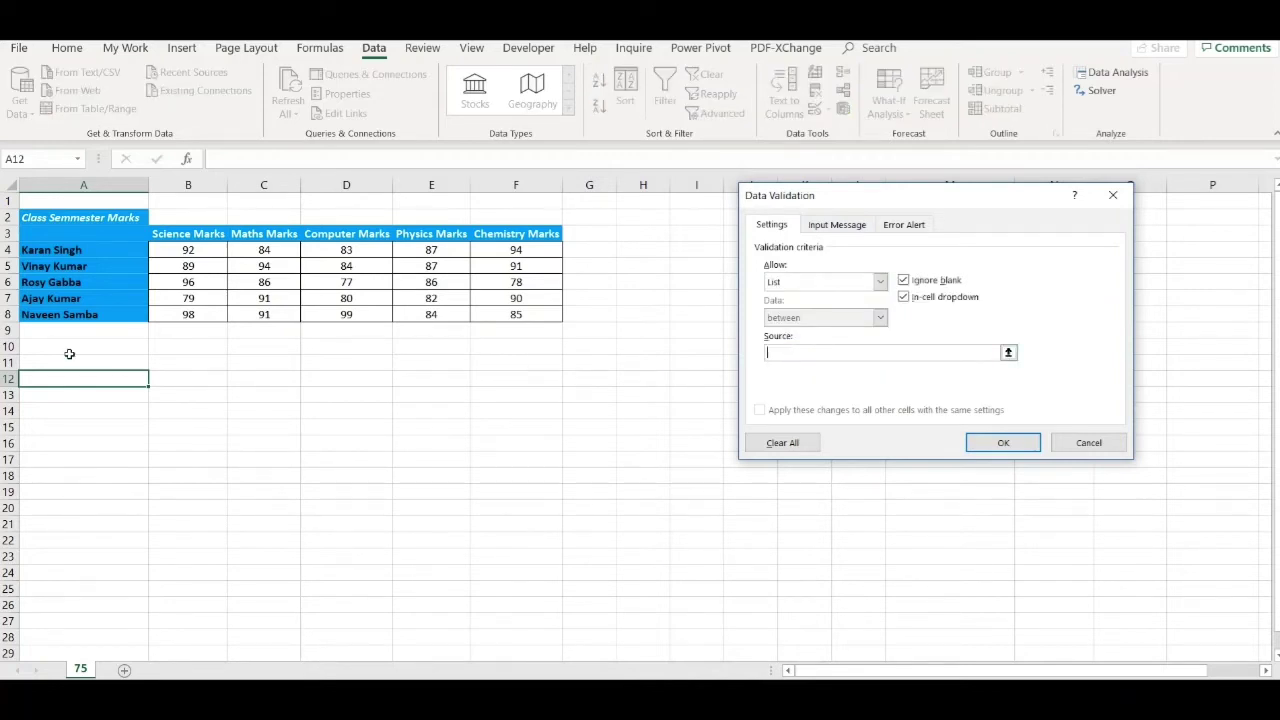
pyautogui.moveTo(95, 249); pyautogui.dragTo(105, 312)
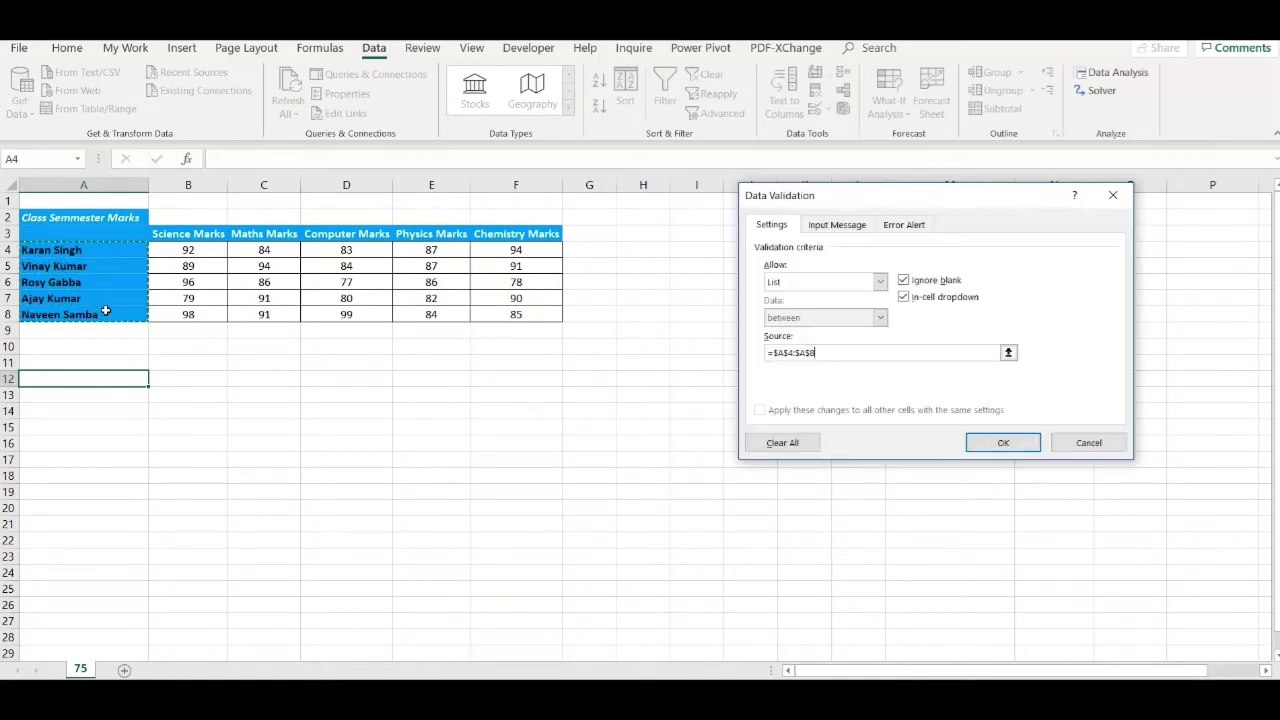
pyautogui.click(984, 444)
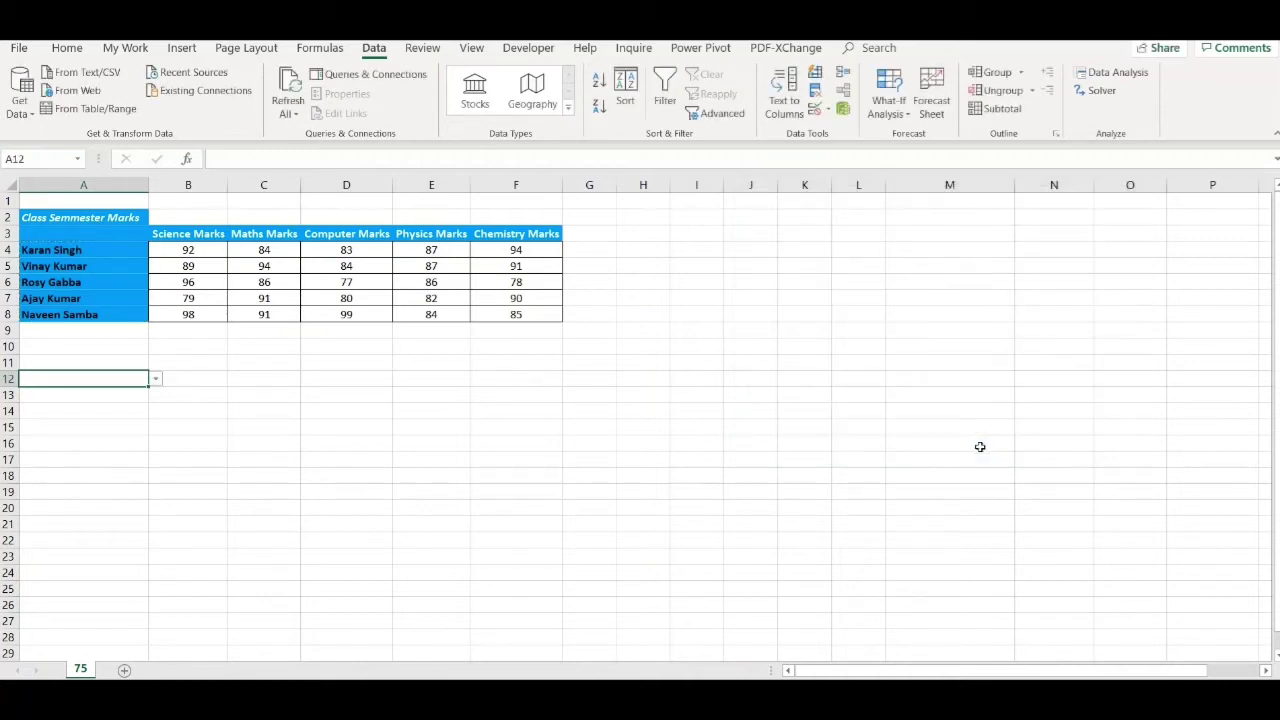
pyautogui.click(157, 379)
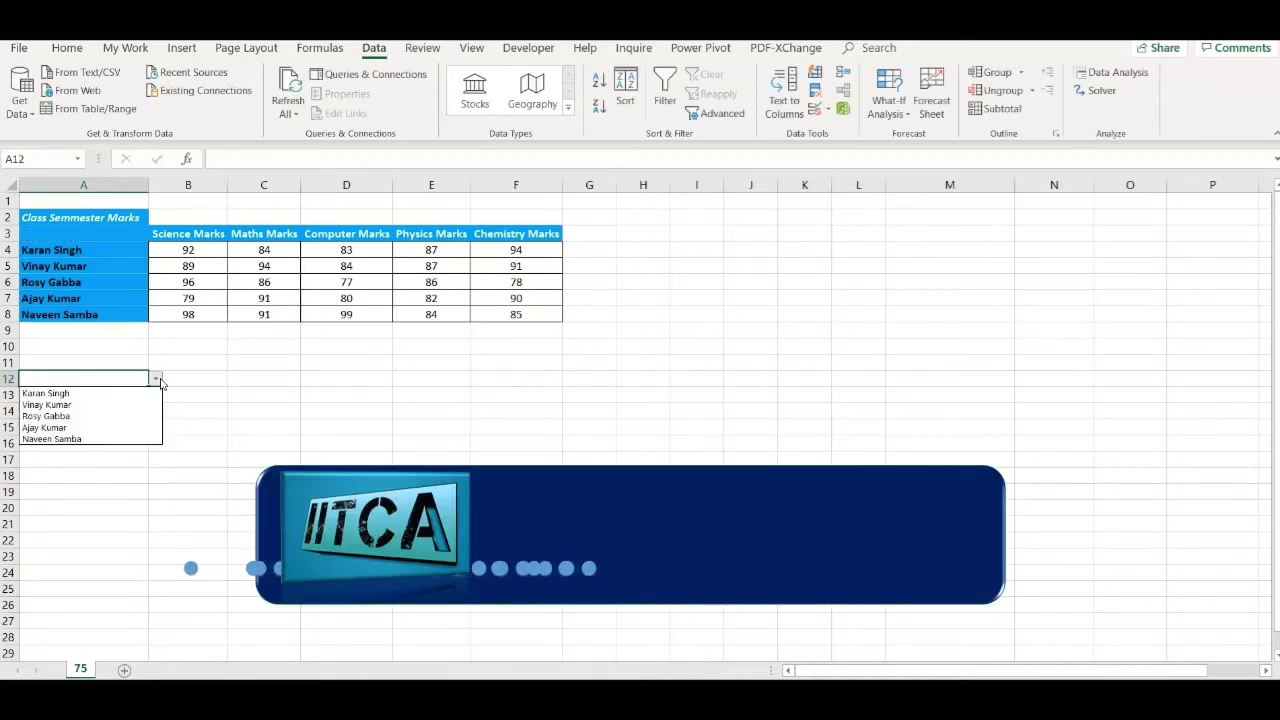
pyautogui.click(158, 380)
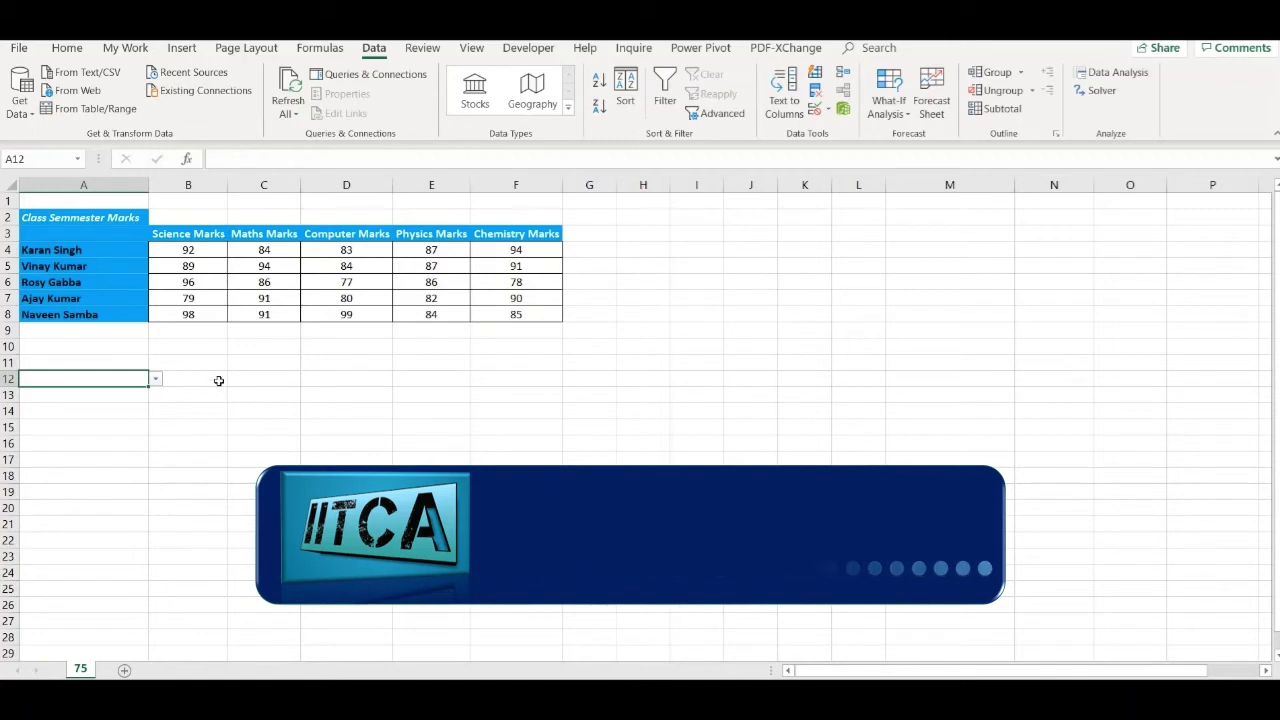
pyautogui.click(203, 382)
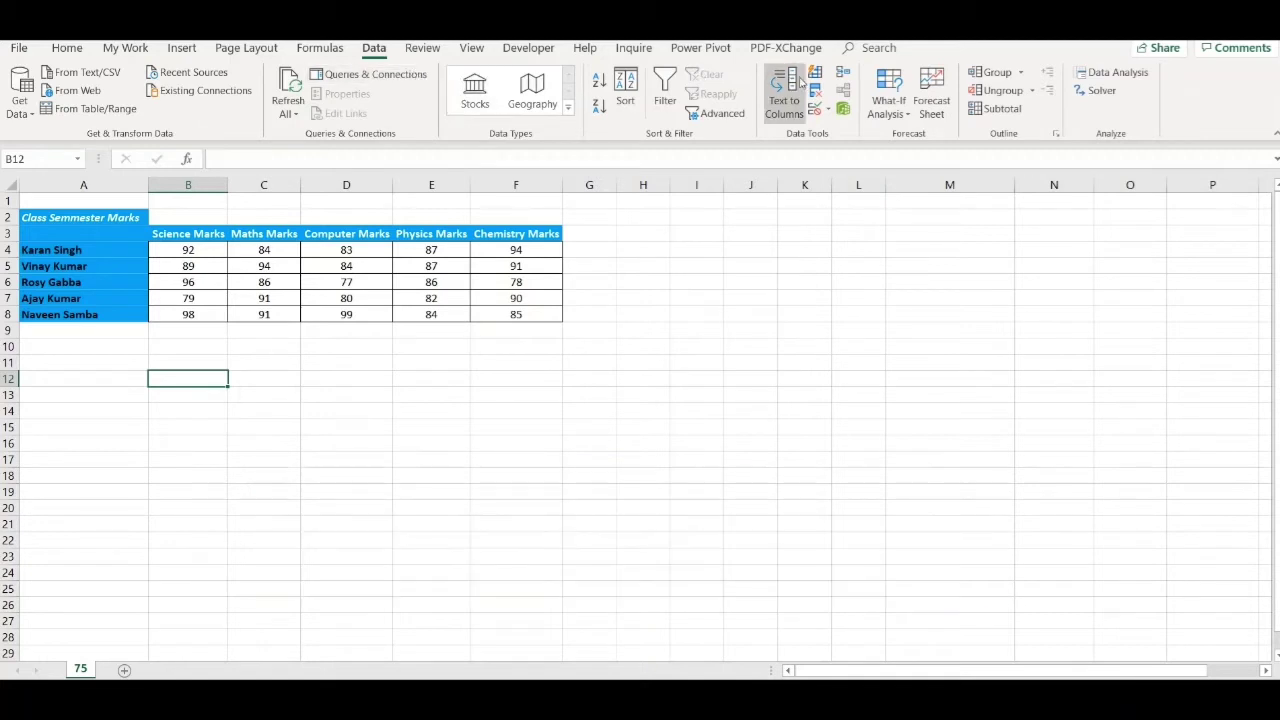
# - Give B12 List validation with source =$B$3:$F$3 and test the subject dropdown
pyautogui.click(814, 112)
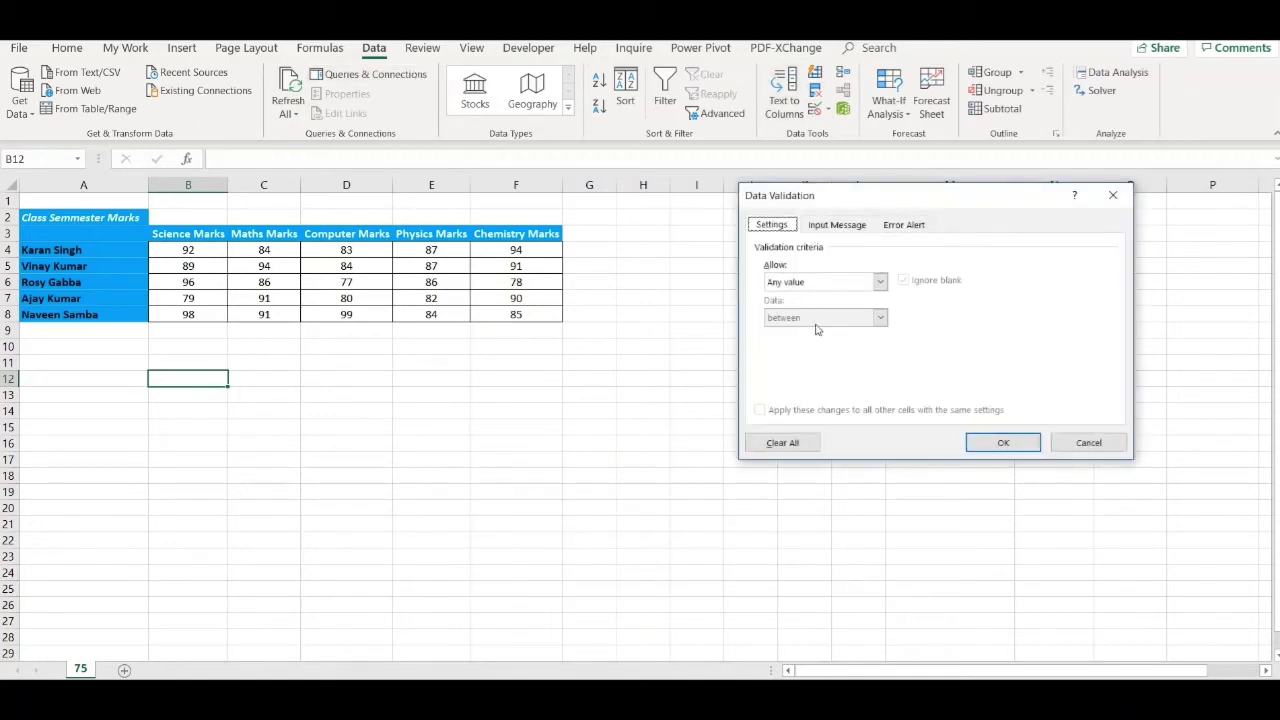
pyautogui.click(816, 284)
pyautogui.click(790, 331)
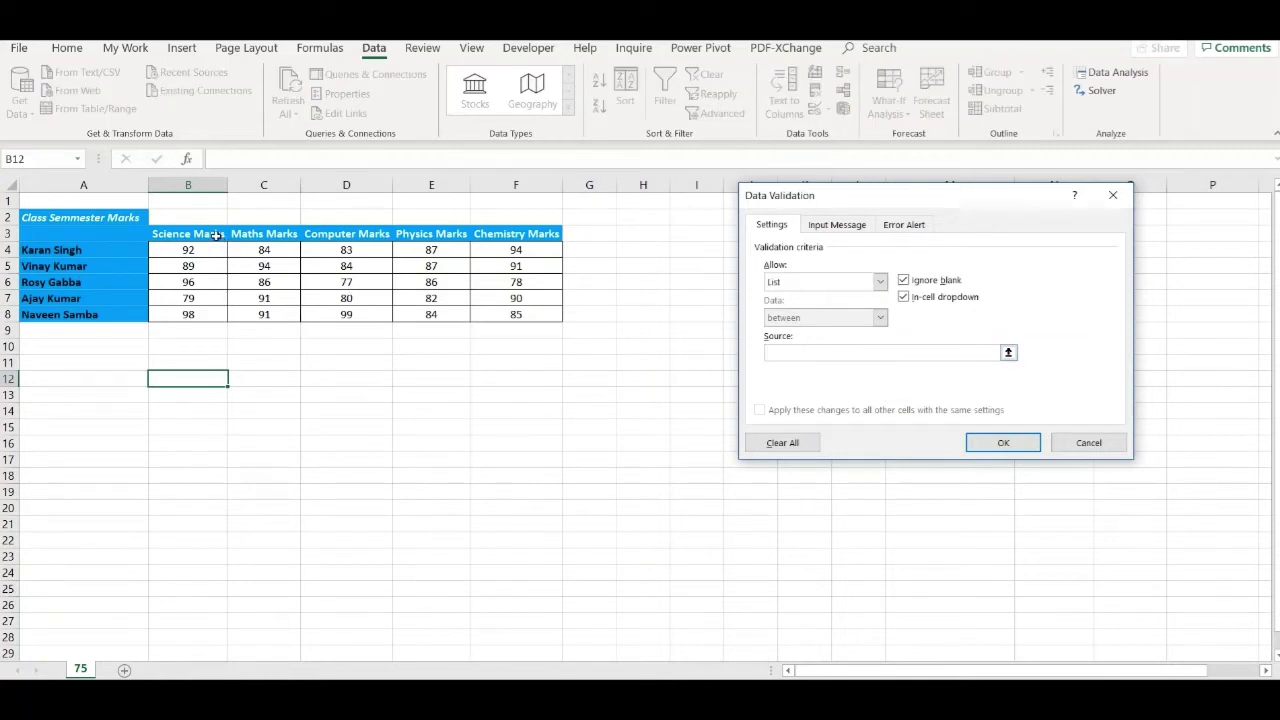
pyautogui.moveTo(214, 234); pyautogui.dragTo(505, 237)
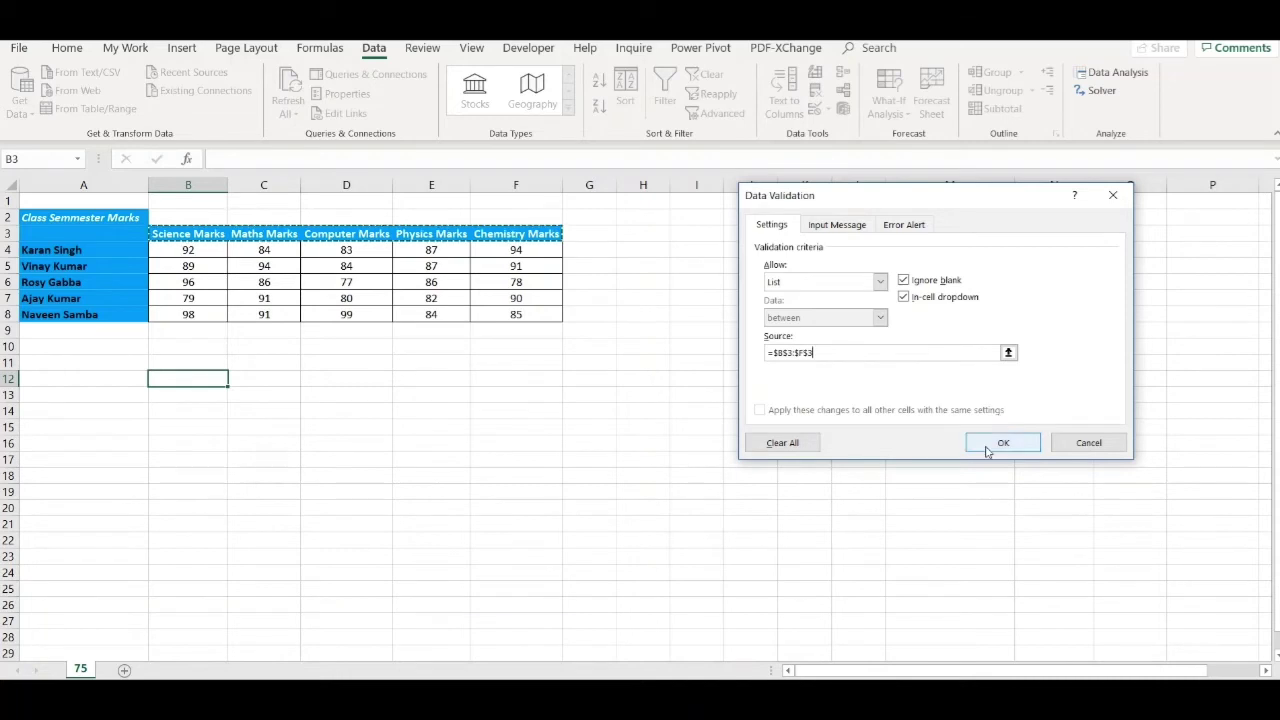
pyautogui.click(988, 446)
pyautogui.click(493, 491)
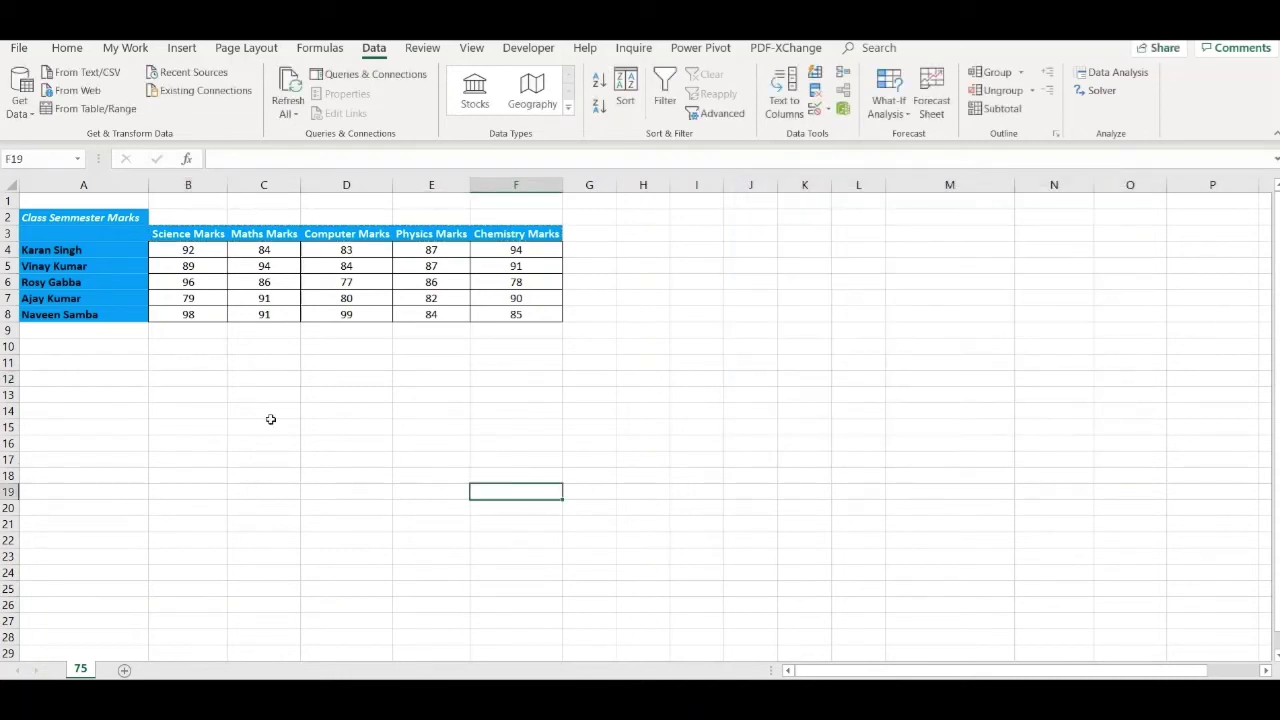
pyautogui.click(213, 379)
pyautogui.click(235, 383)
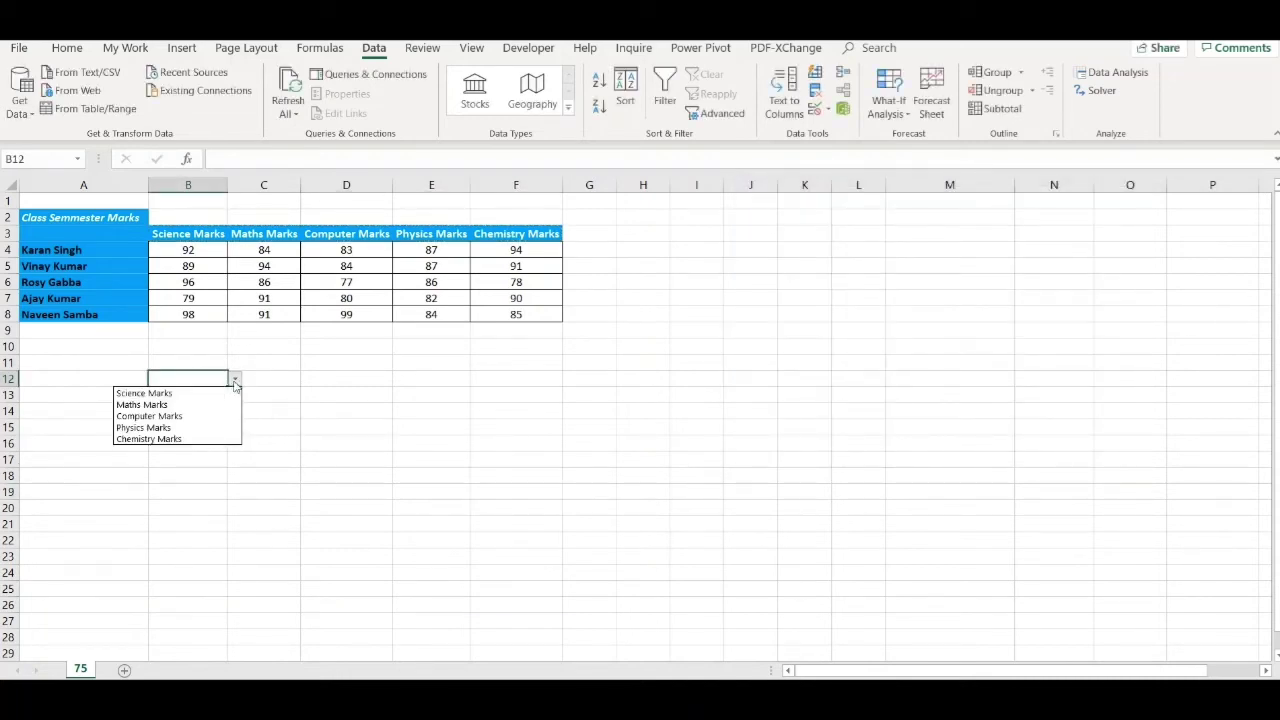
pyautogui.click(235, 383)
pyautogui.click(310, 433)
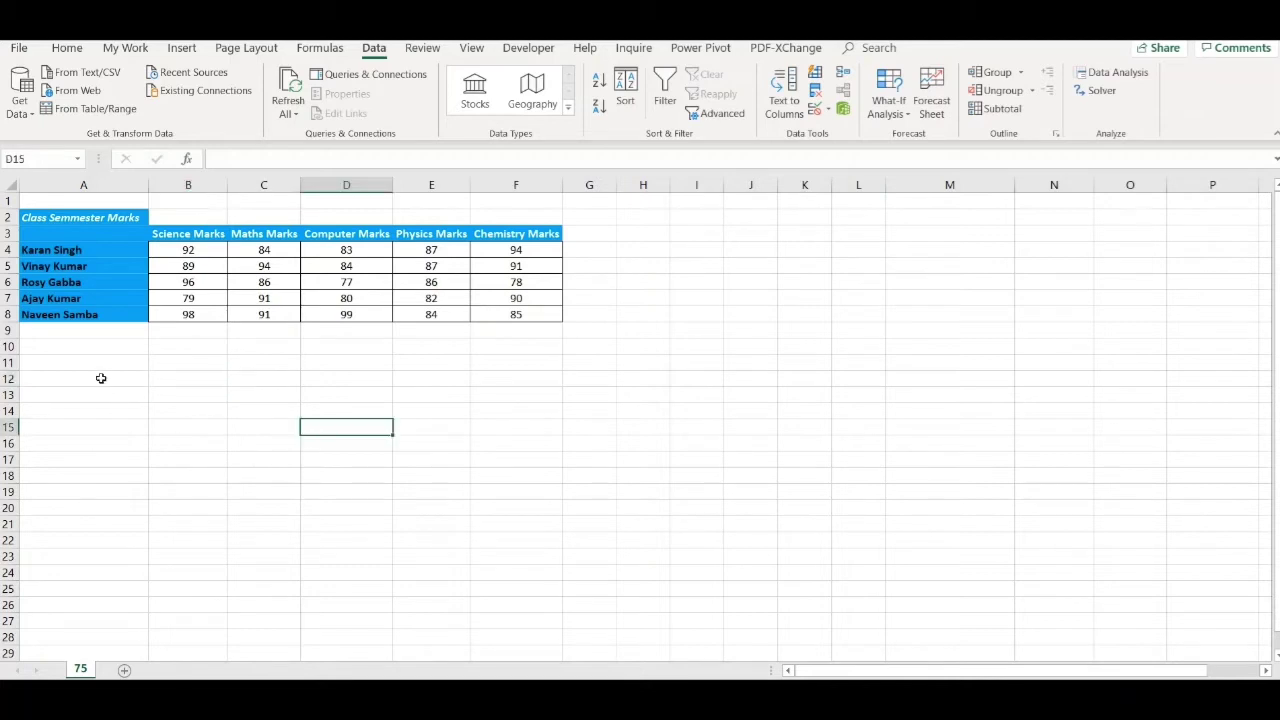
pyautogui.click(101, 378)
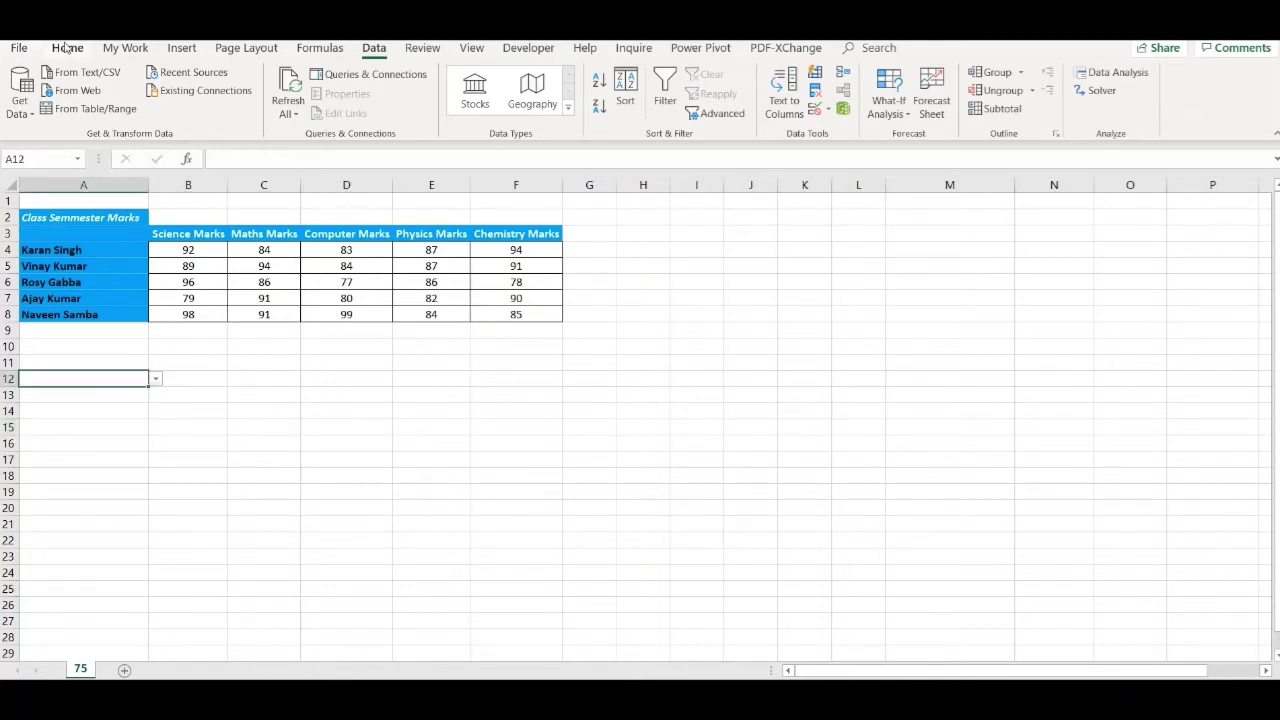
# - Fill A12 with light blue and B12 with light yellow
pyautogui.click(67, 48)
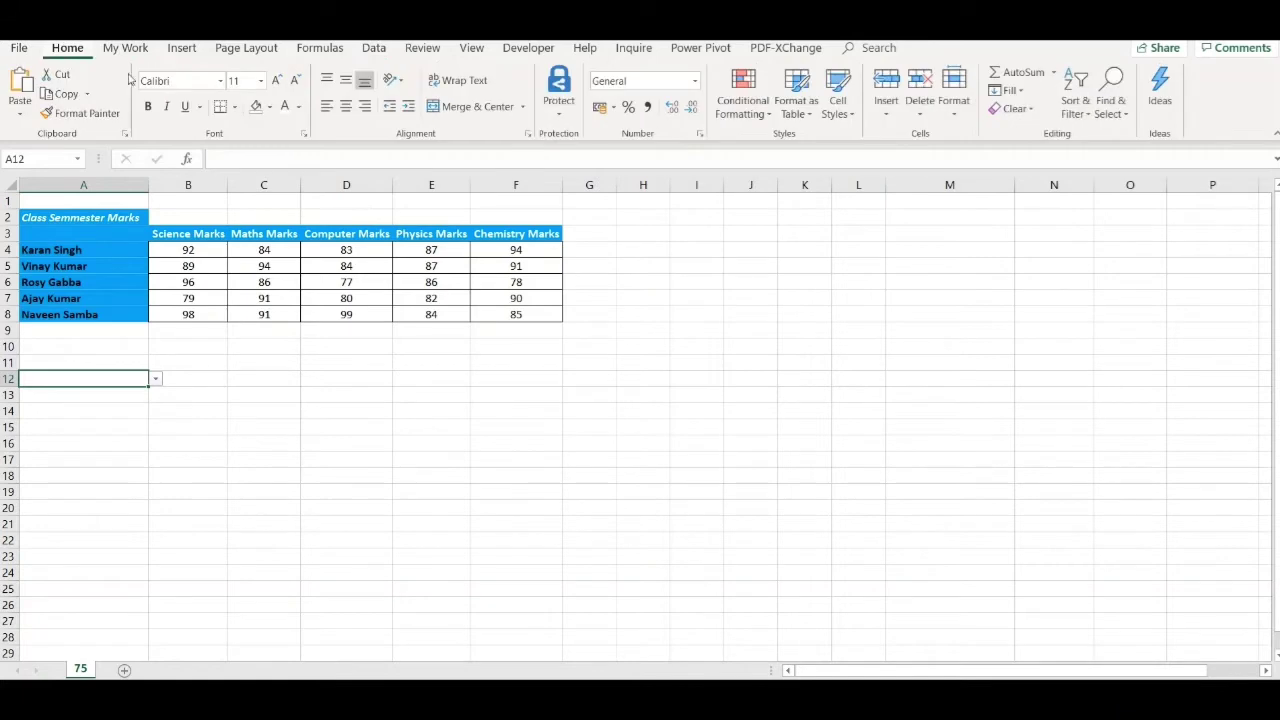
pyautogui.click(269, 107)
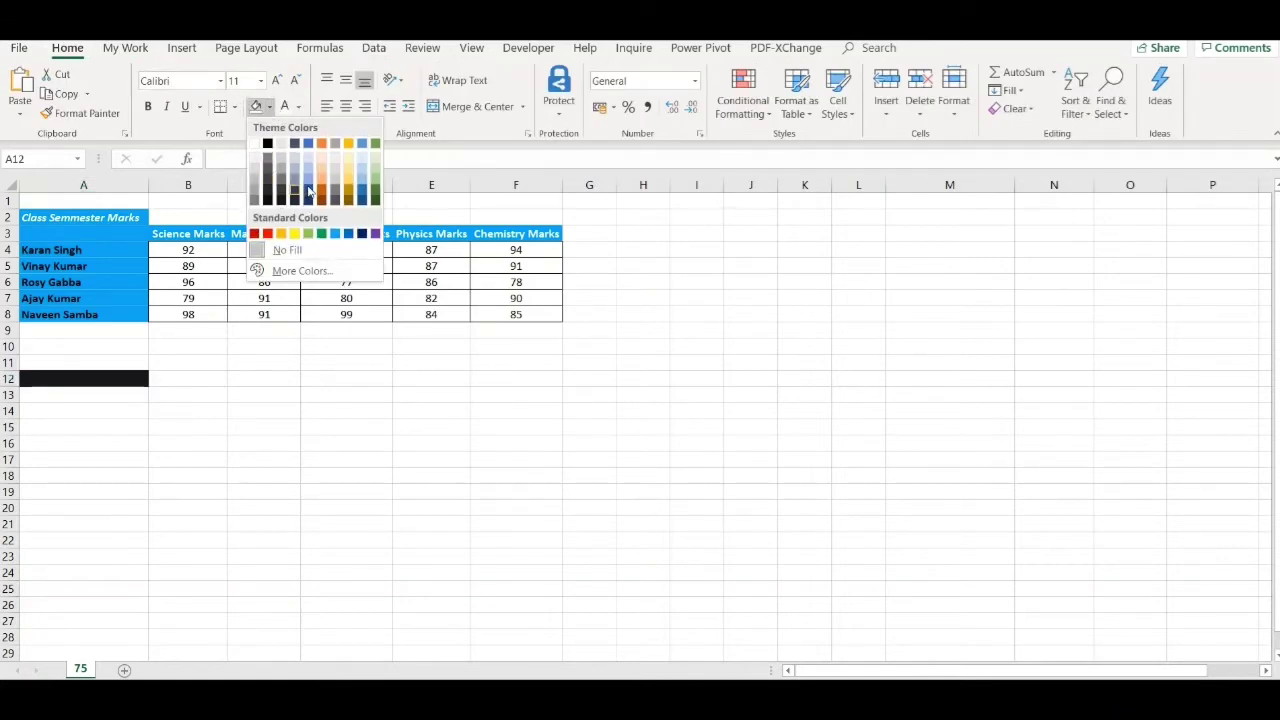
pyautogui.click(309, 178)
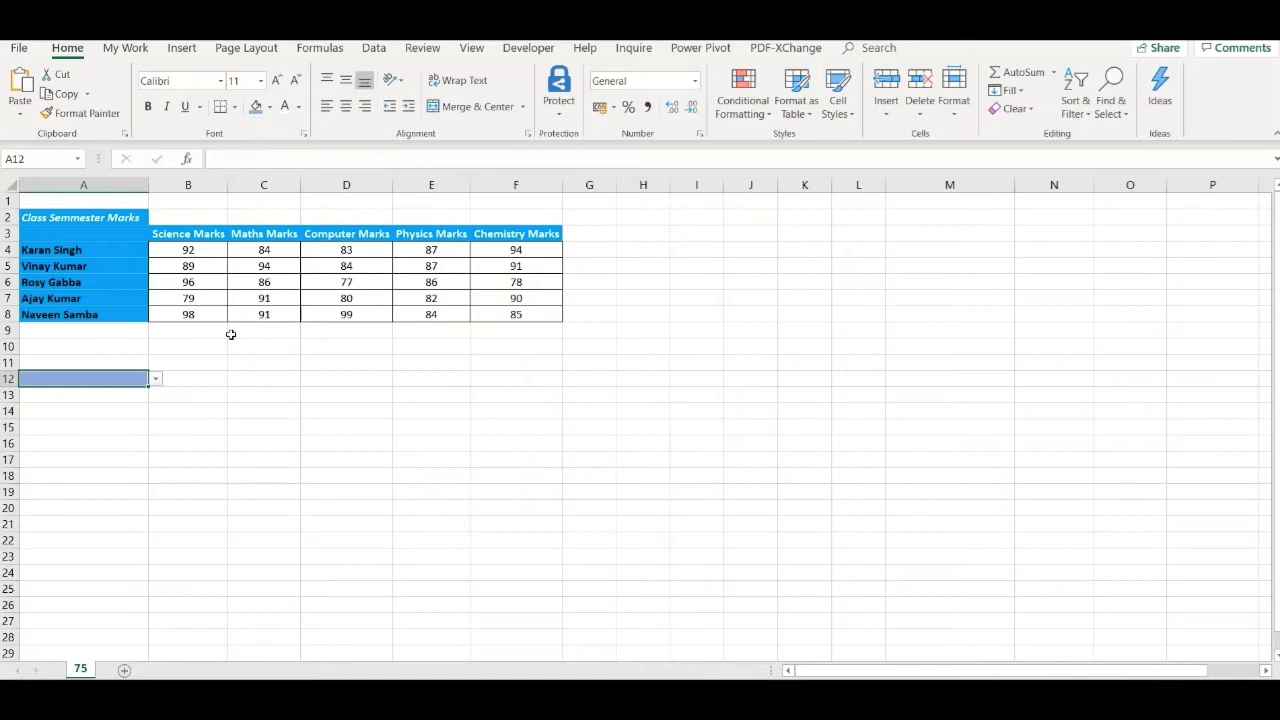
pyautogui.click(195, 378)
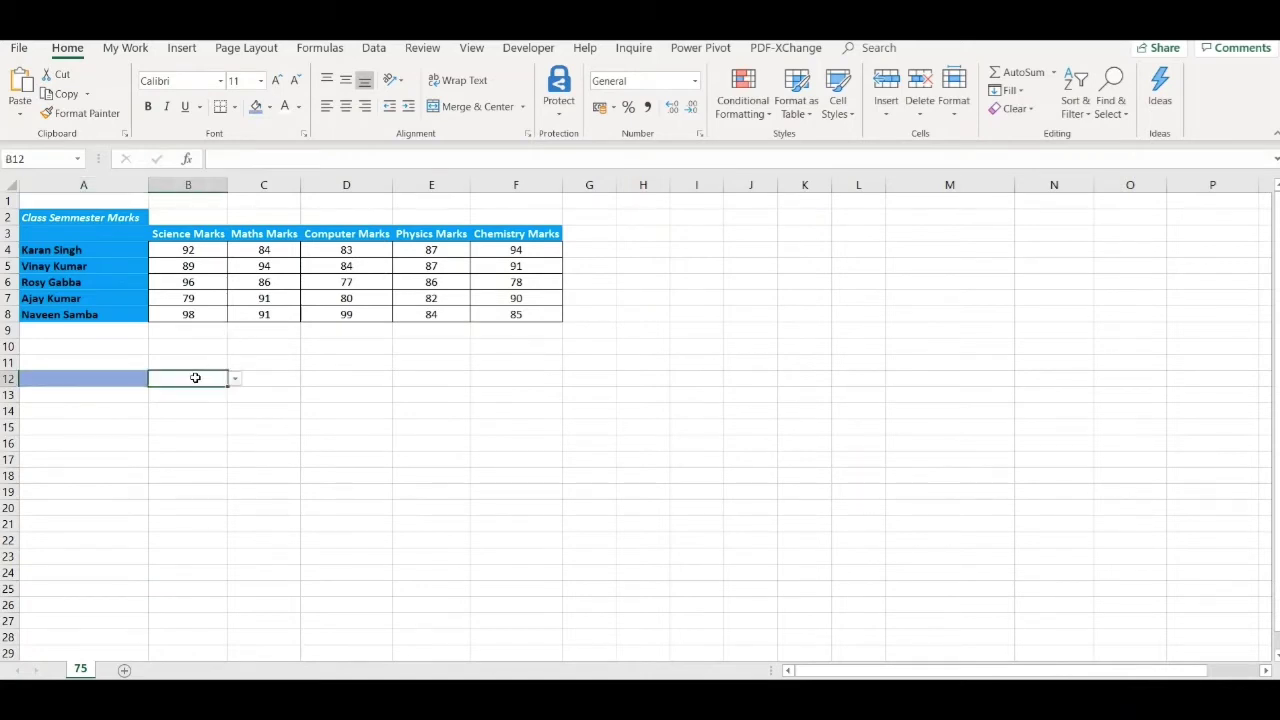
pyautogui.click(268, 110)
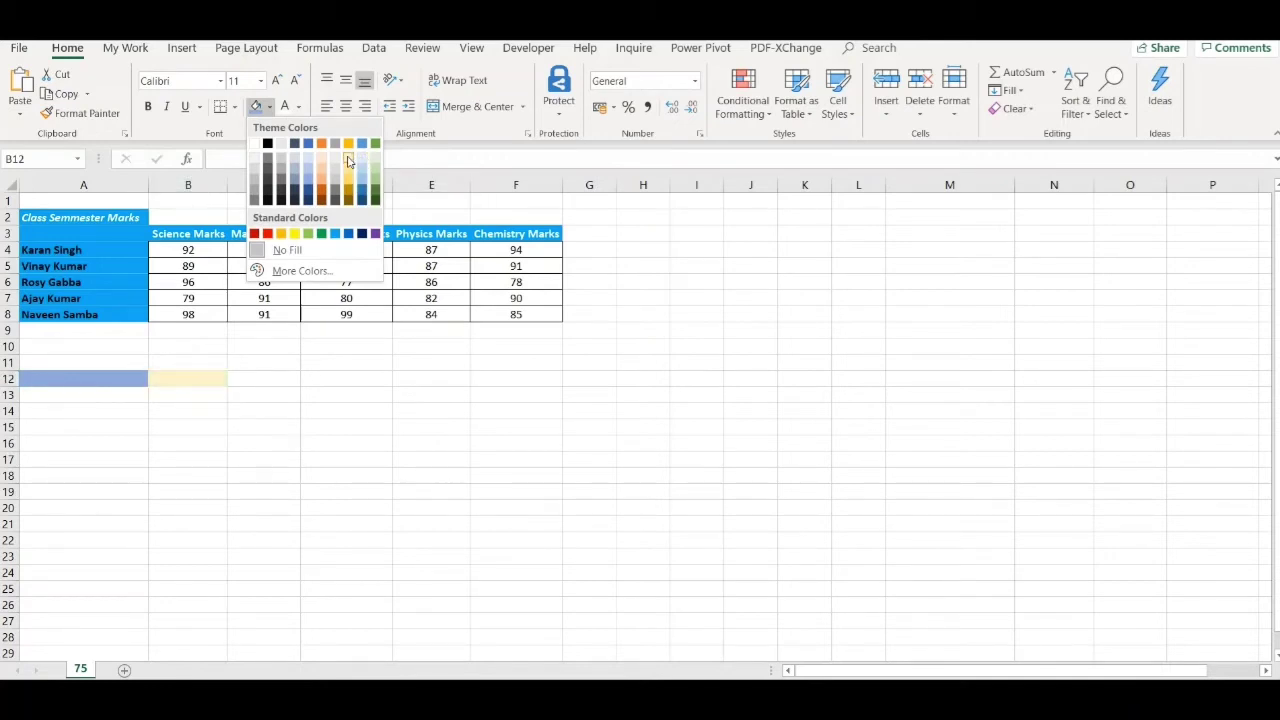
pyautogui.click(348, 161)
pyautogui.click(206, 422)
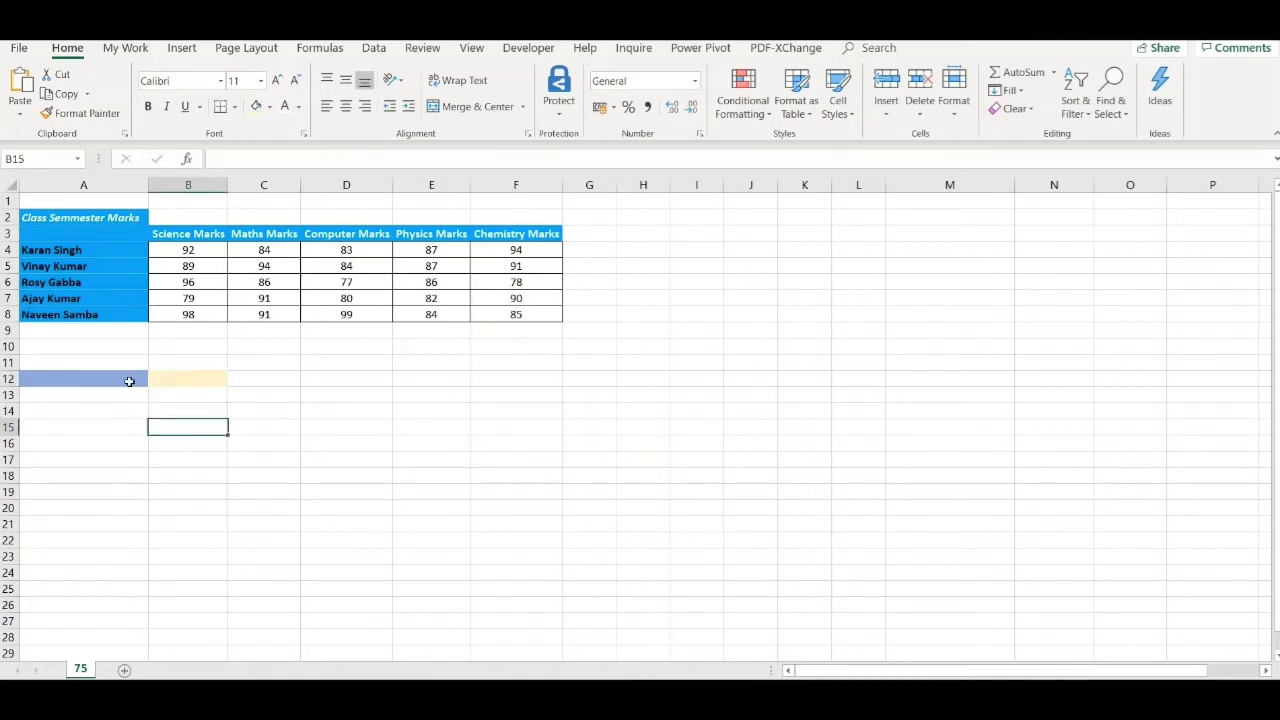
# - Copy the A12:B12 dropdown cells and paste them down through row 17
pyautogui.click(129, 381)
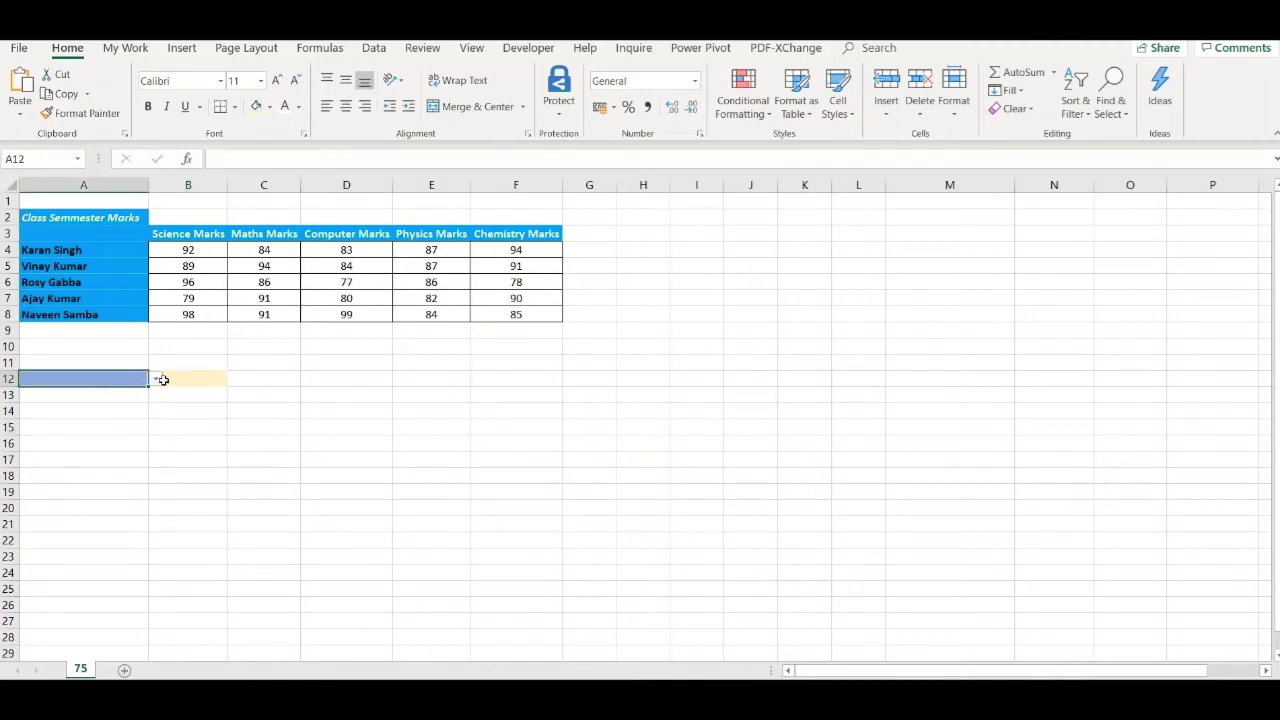
pyautogui.click(156, 380)
pyautogui.click(156, 381)
pyautogui.moveTo(134, 380); pyautogui.dragTo(181, 380)
pyautogui.hotkey('ctrl', 'c')
pyautogui.hotkey('shift', 'Down')
pyautogui.hotkey('shift', 'Down')
pyautogui.hotkey('shift', 'Down')
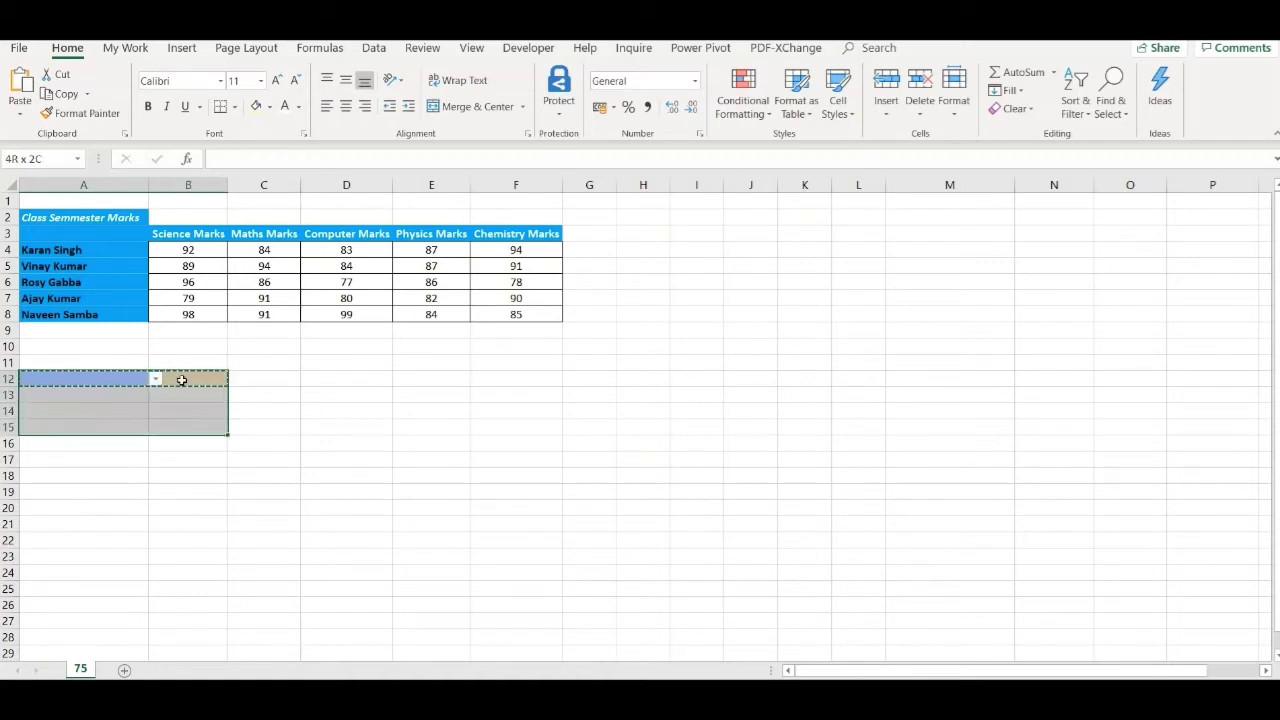
pyautogui.hotkey('shift', 'Down')
pyautogui.hotkey('shift', 'Down')
pyautogui.press('Return')
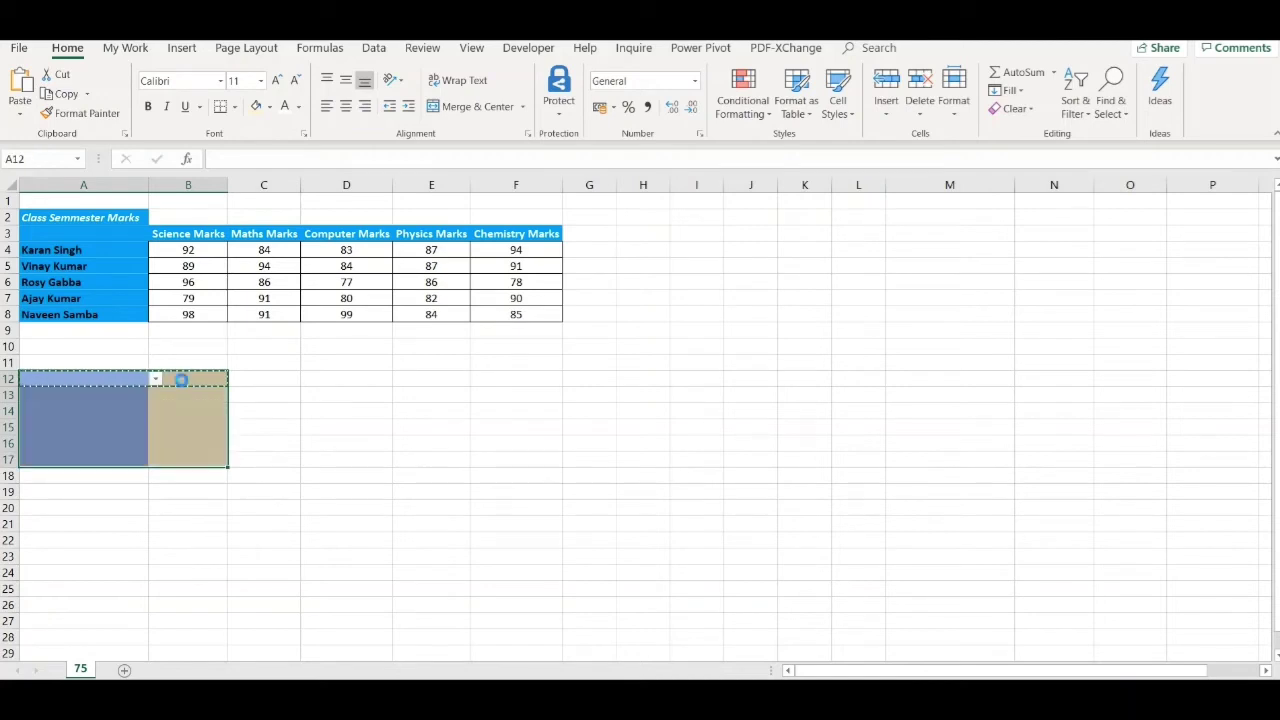
pyautogui.click(253, 380)
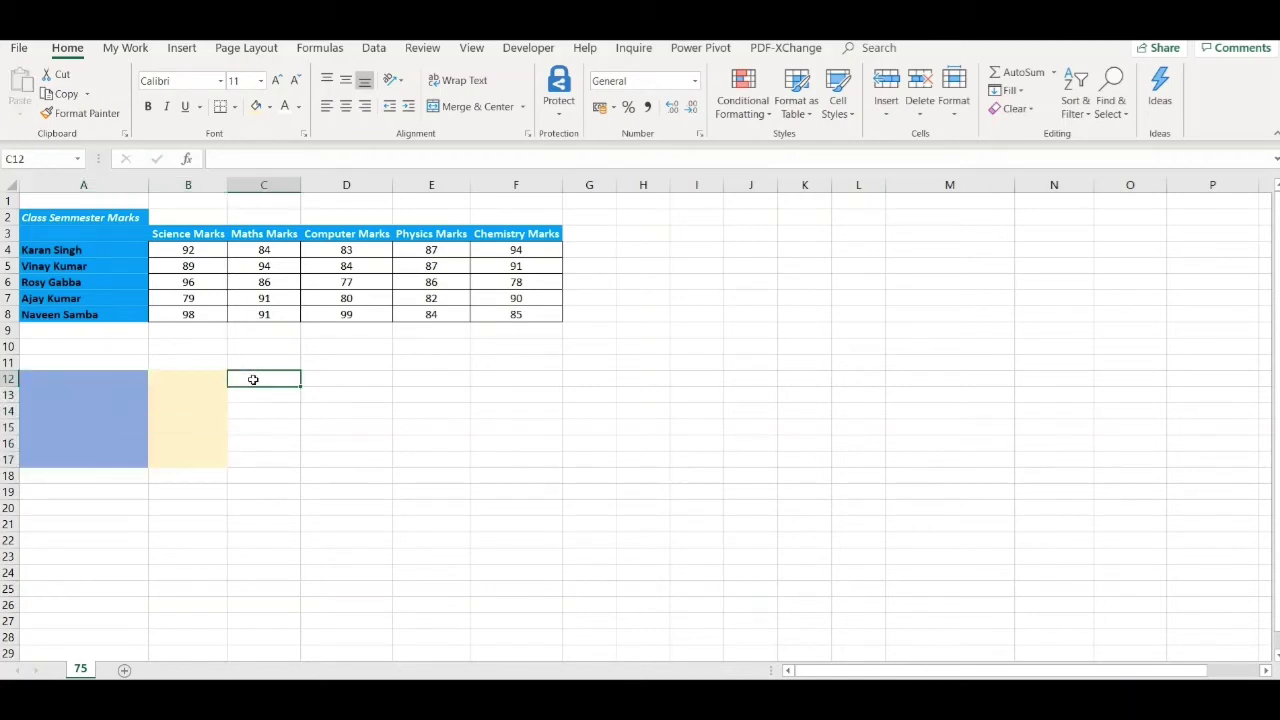
pyautogui.click(119, 363)
# - Enter the headings Student Name, Subject and Marks in A11:C11
pyautogui.write('Student')
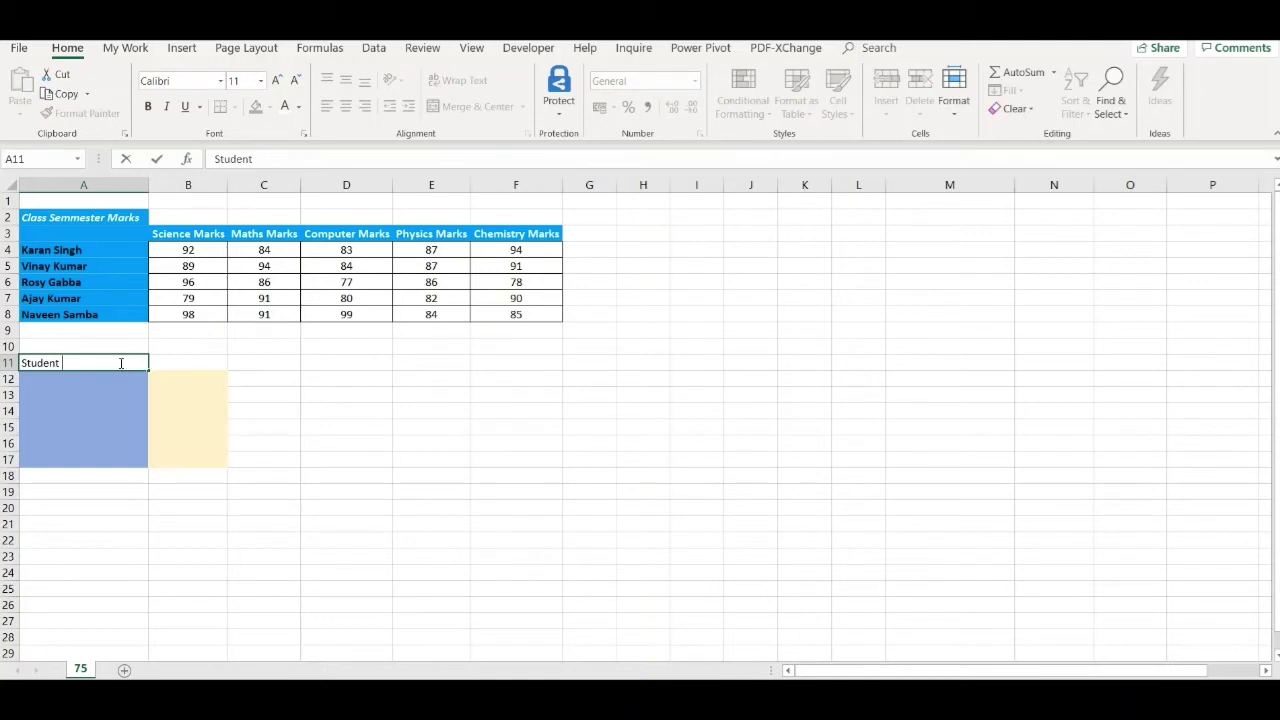
pyautogui.write(' Name')
pyautogui.press('Tab')
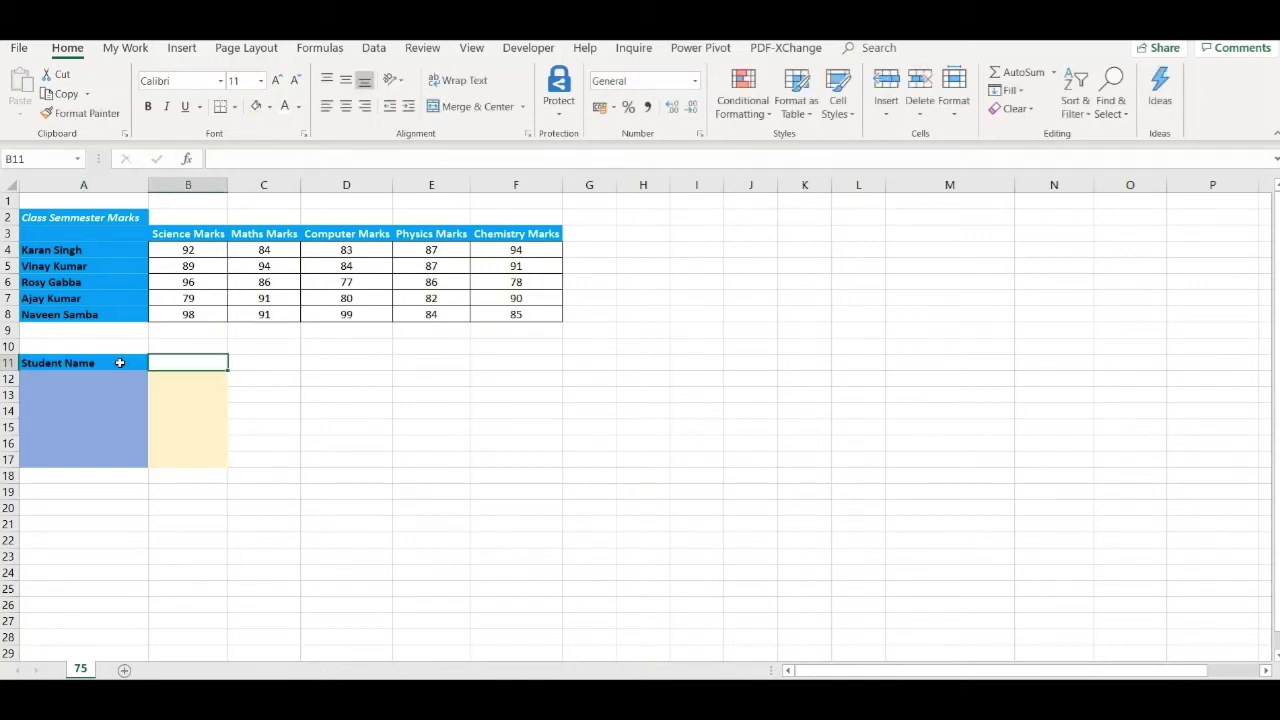
pyautogui.write('Subj')
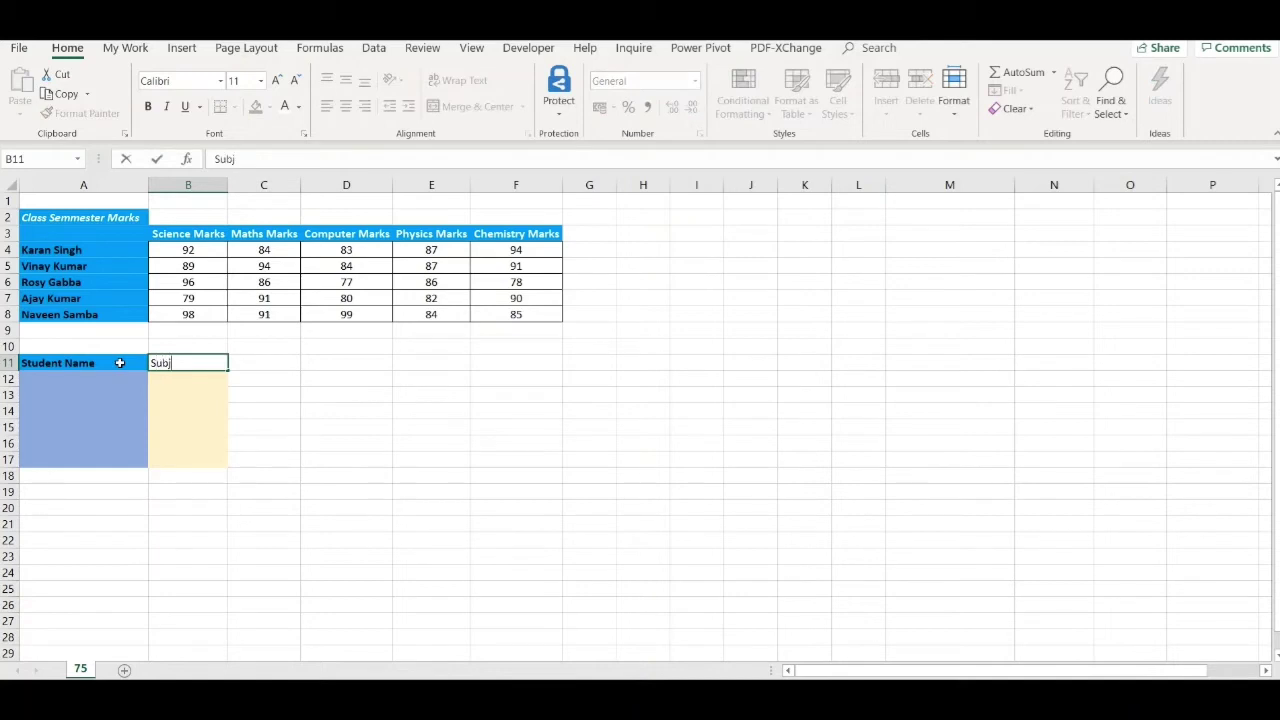
pyautogui.write('ect')
pyautogui.press('Tab')
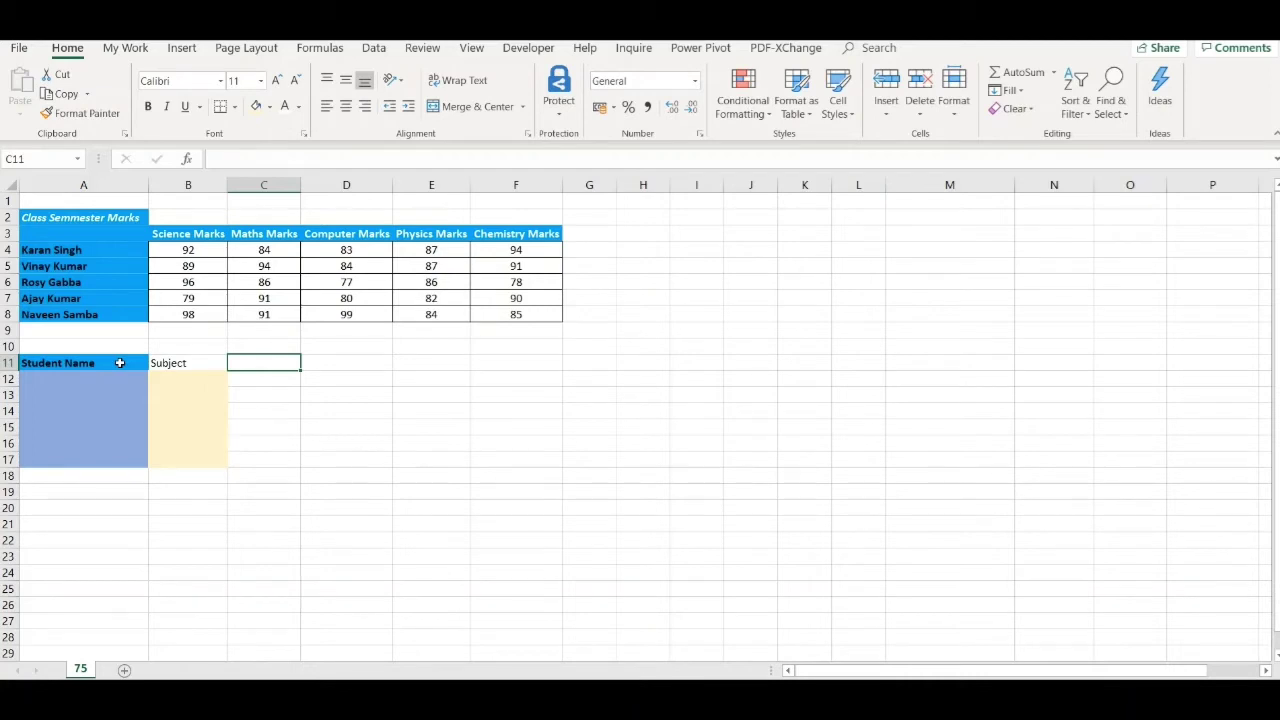
pyautogui.write('M')
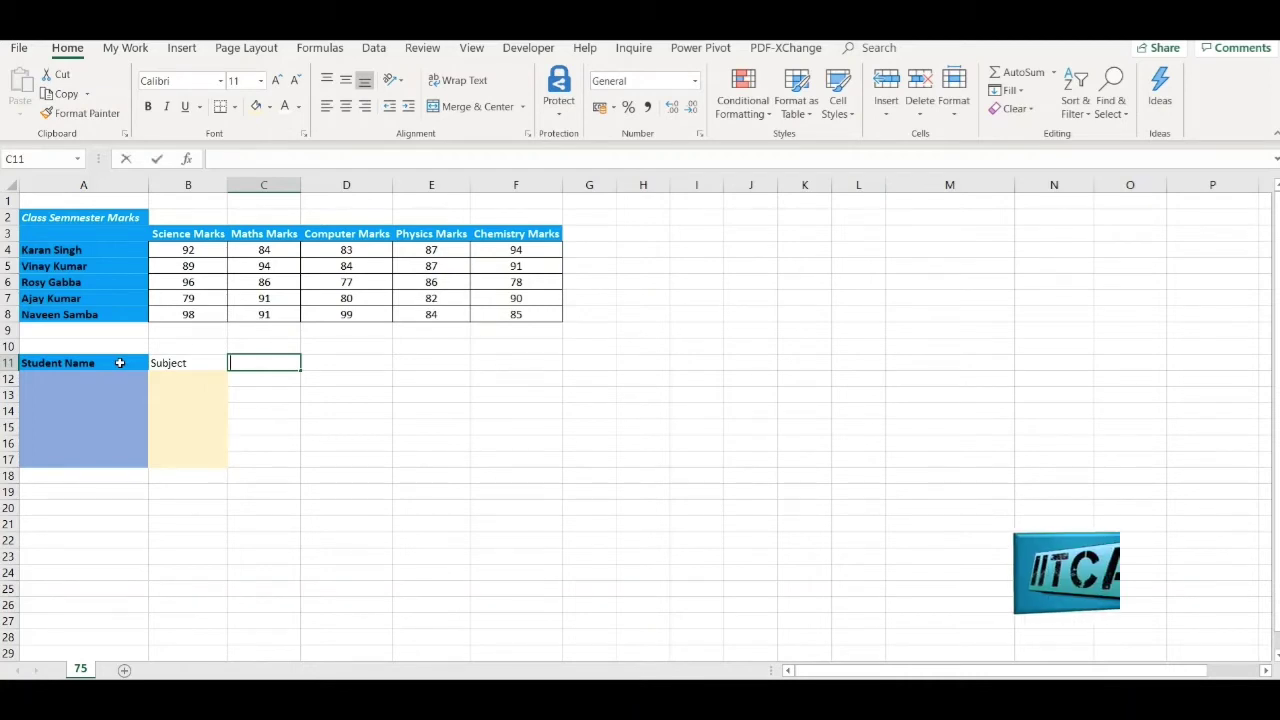
pyautogui.write('arks')
pyautogui.press('Return')
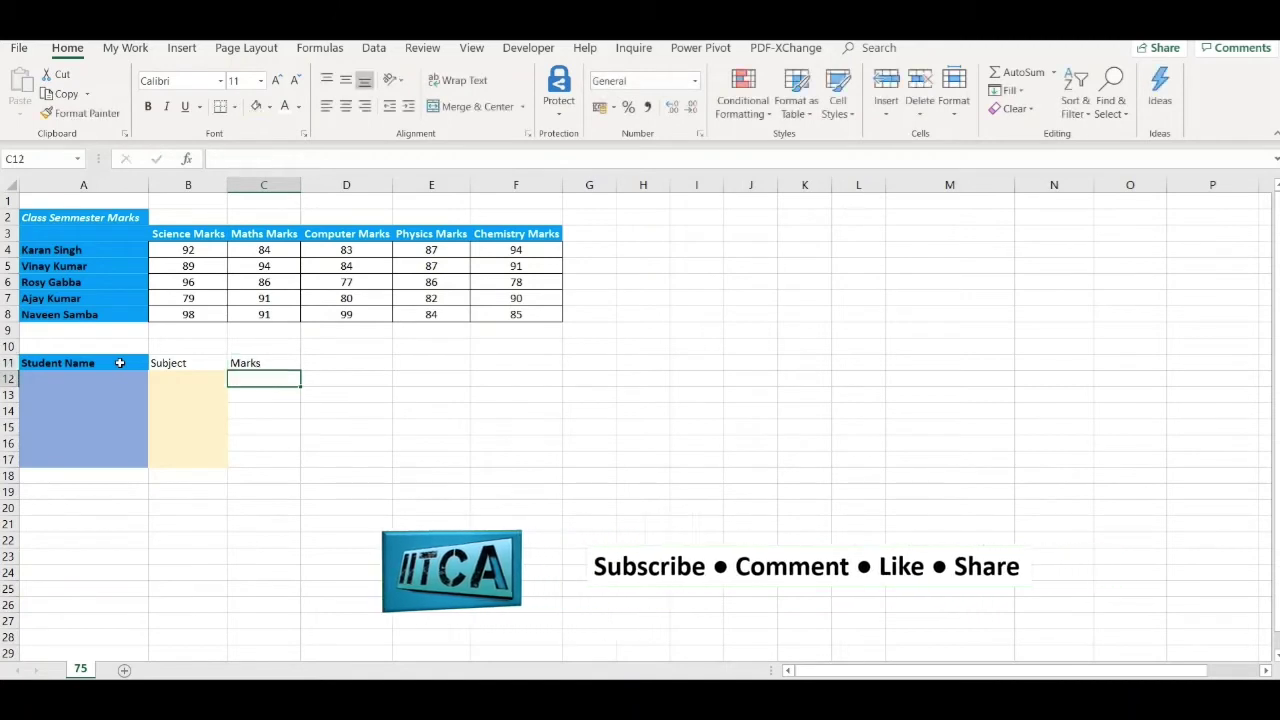
pyautogui.click(104, 428)
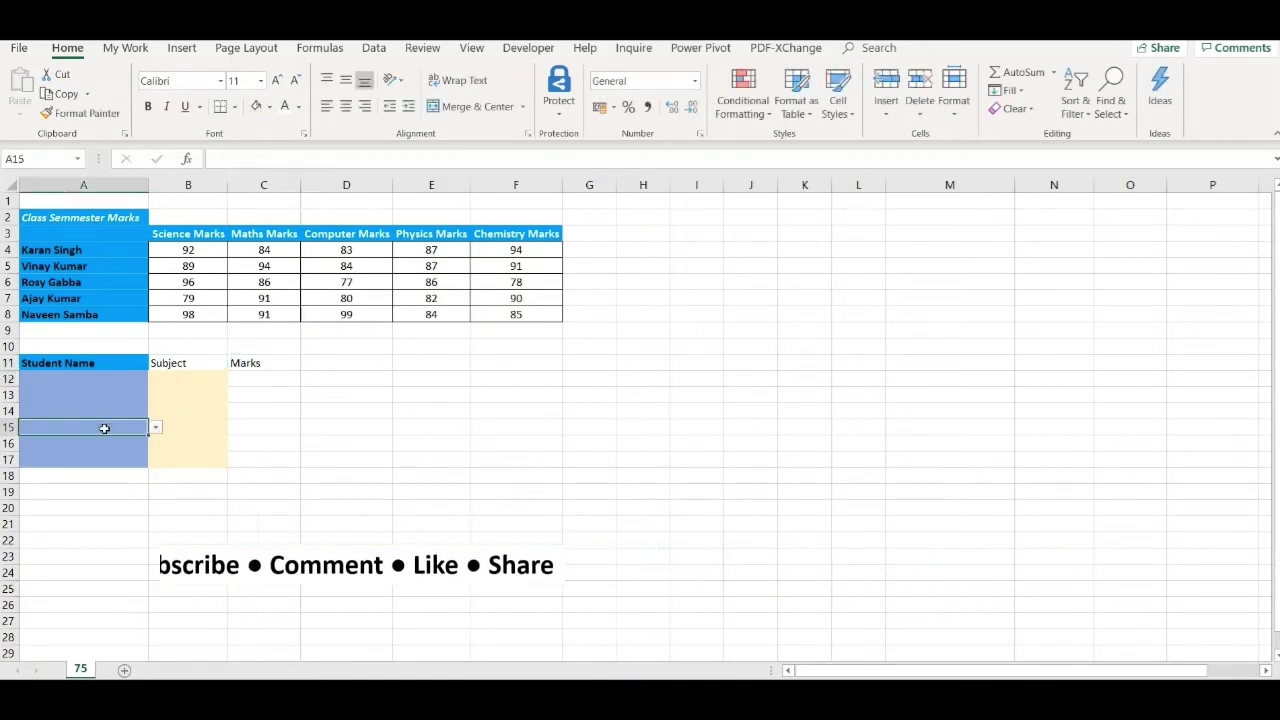
# - Choose the second student in A12 and Computer Marks in B12, then autofit column B
pyautogui.click(128, 379)
pyautogui.click(157, 380)
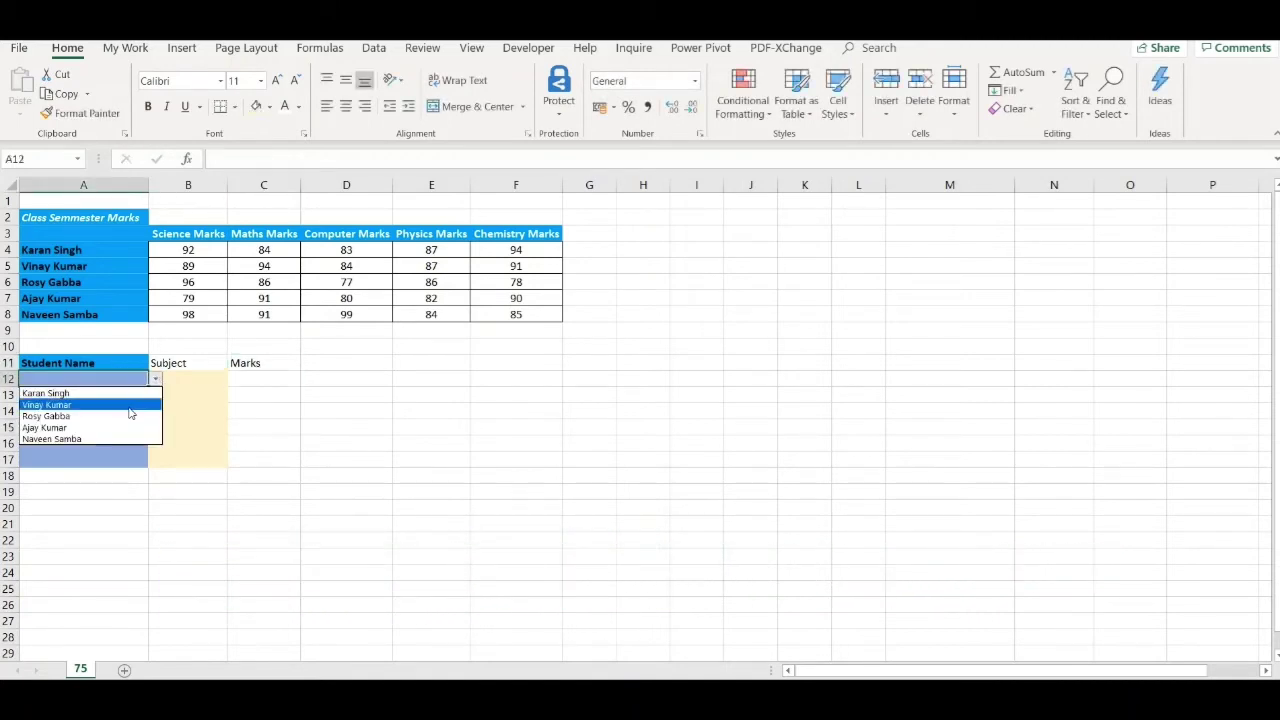
pyautogui.click(130, 406)
pyautogui.click(210, 378)
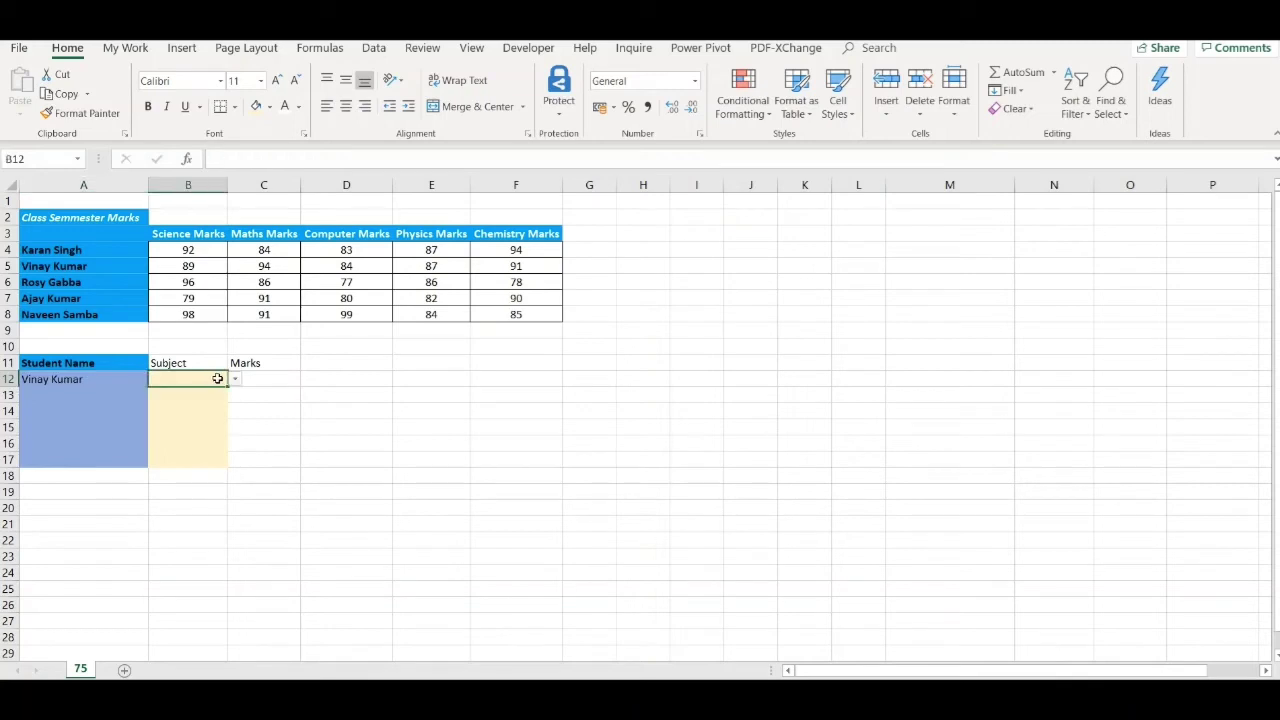
pyautogui.click(234, 379)
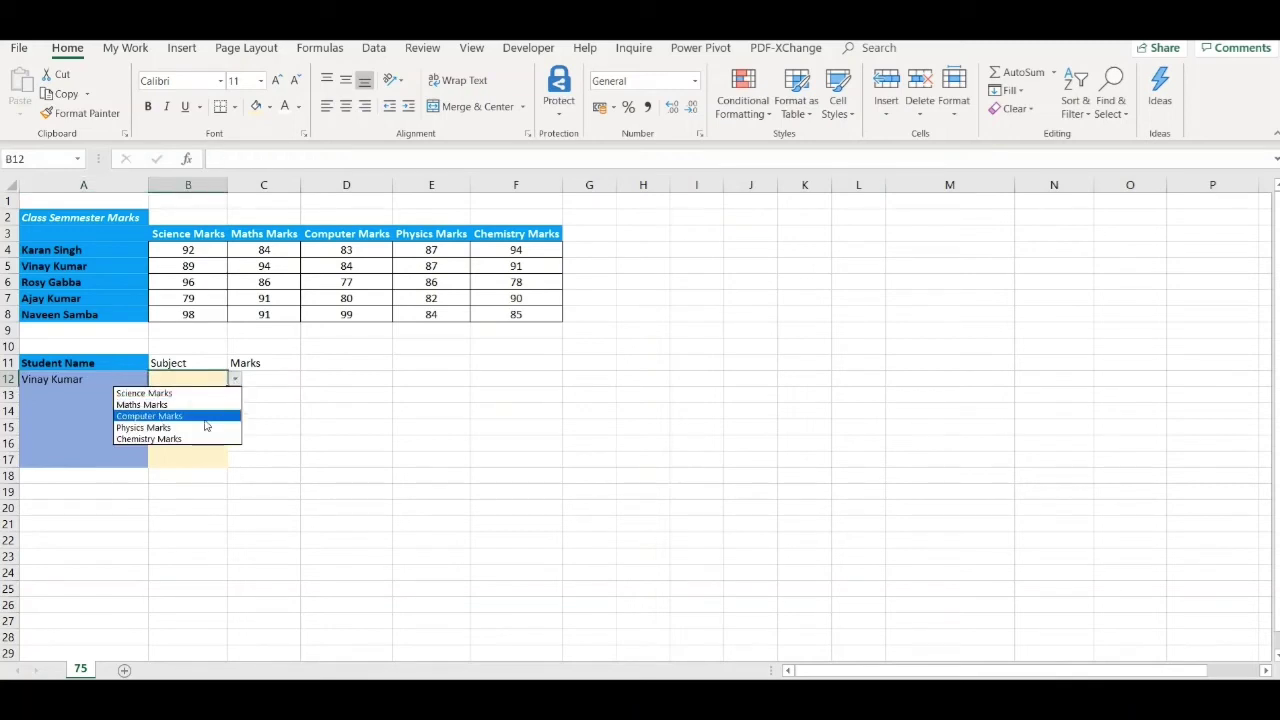
pyautogui.click(208, 416)
pyautogui.click(270, 386)
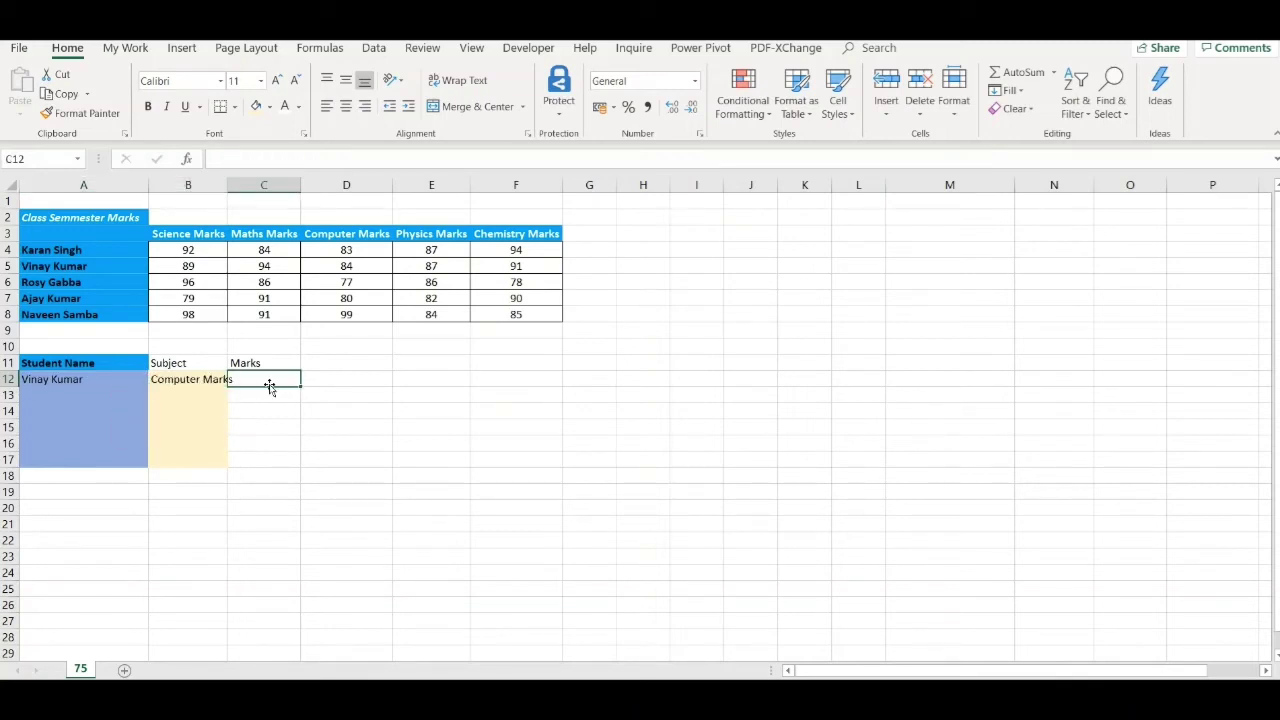
pyautogui.doubleClick(227, 185)
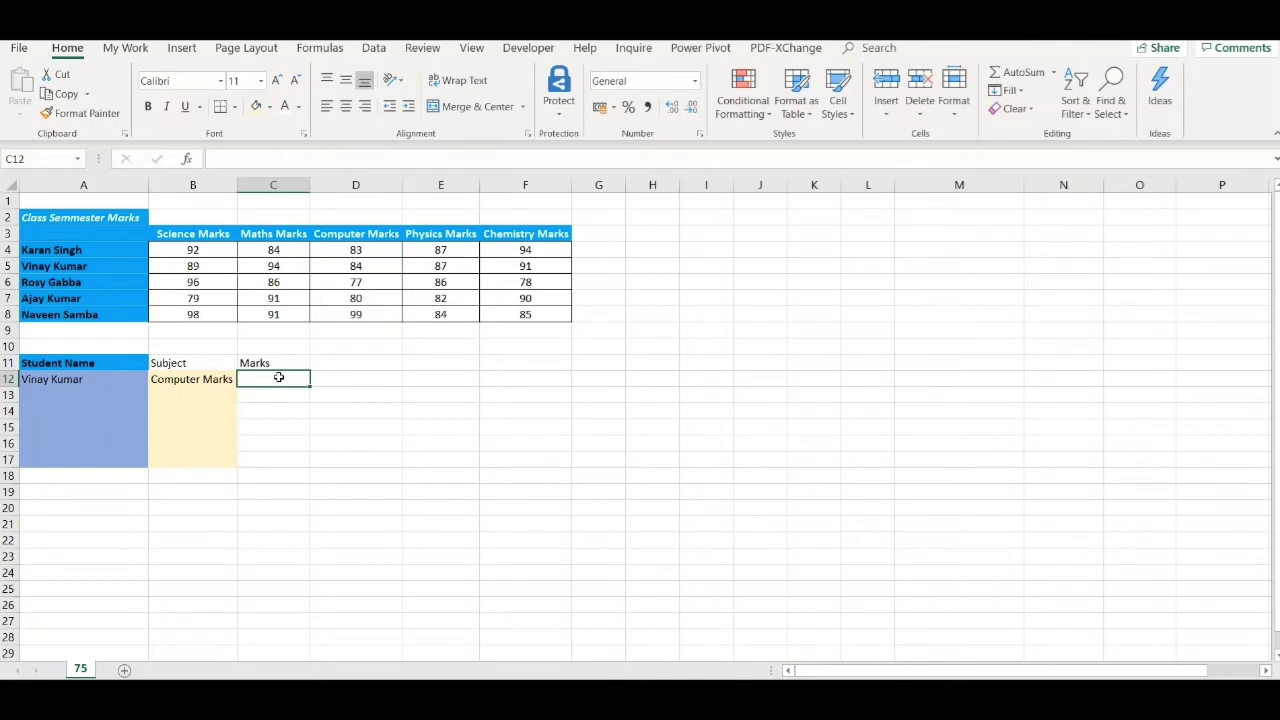
# - Enter =SUBSTITUTE(A12," ","_") in C12 and widen column C
pyautogui.write('=su')
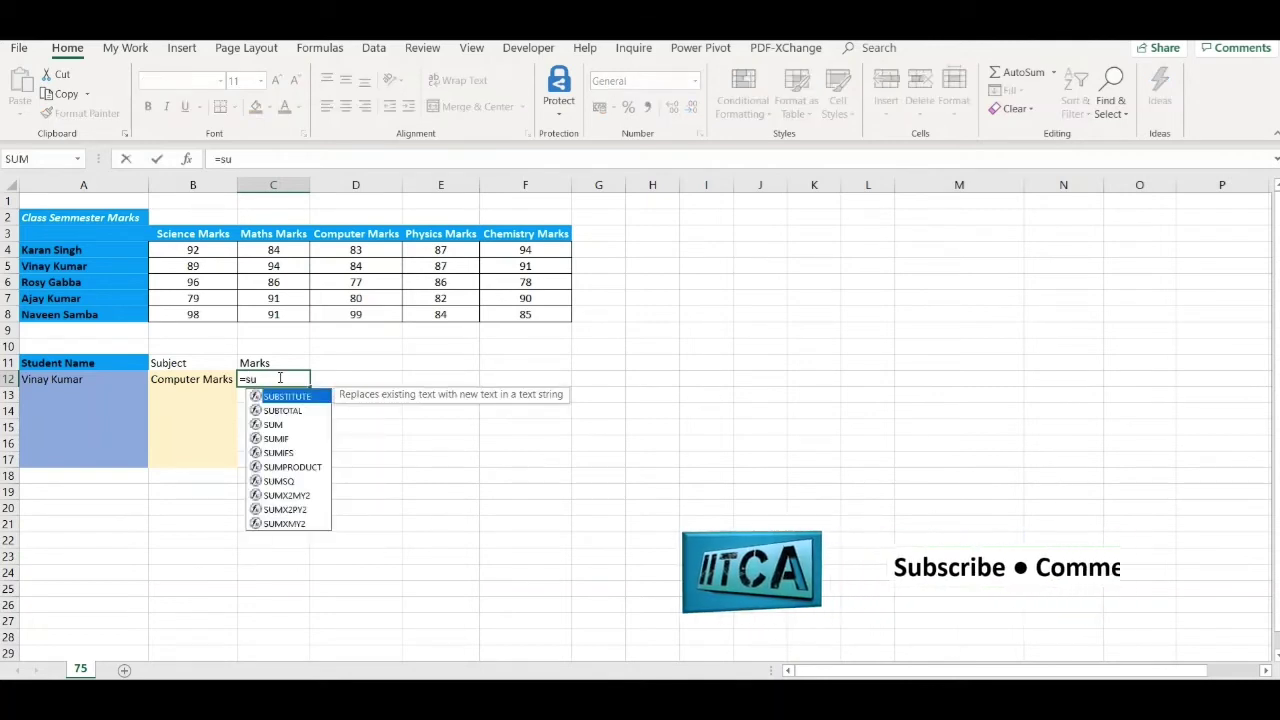
pyautogui.write('bstitu')
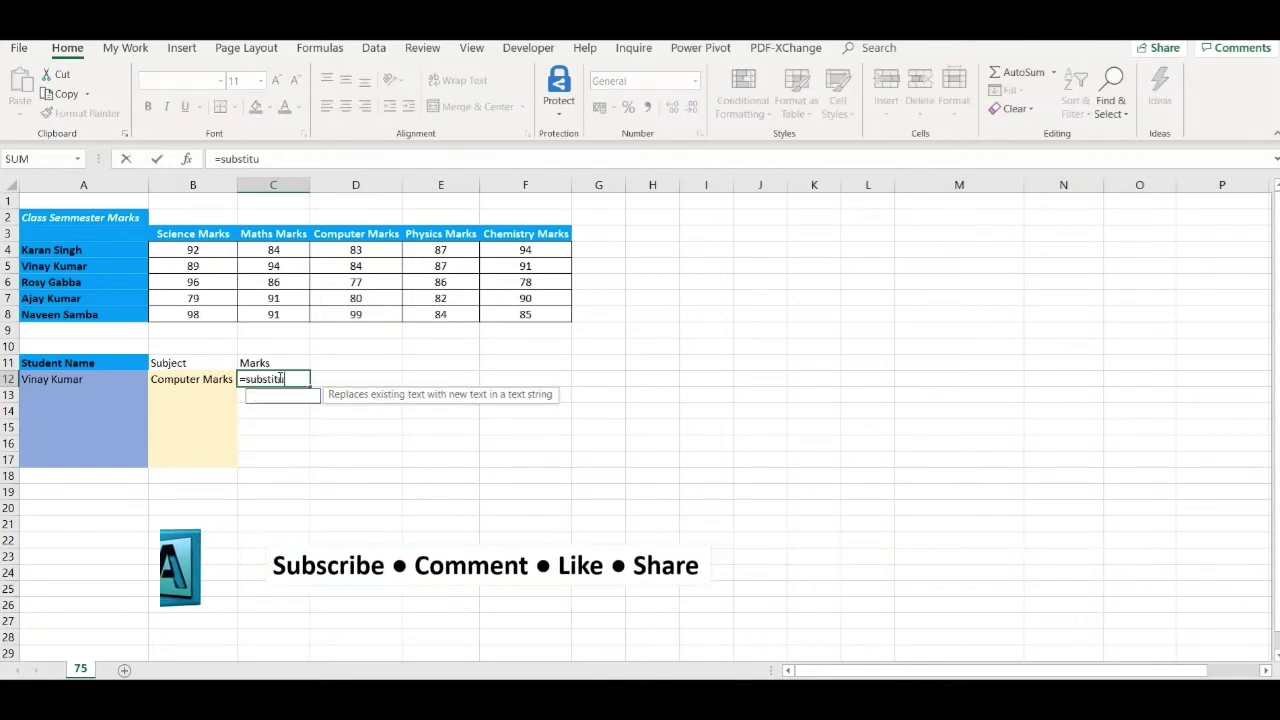
pyautogui.write('te')
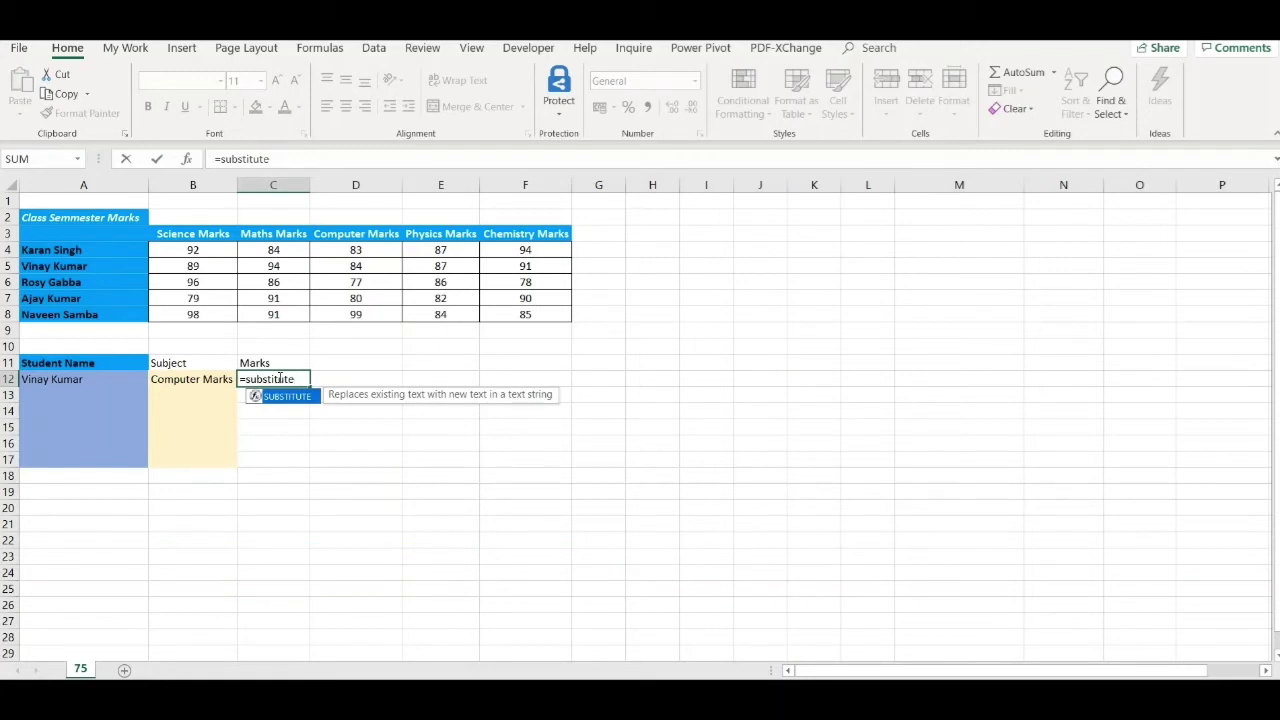
pyautogui.write('(')
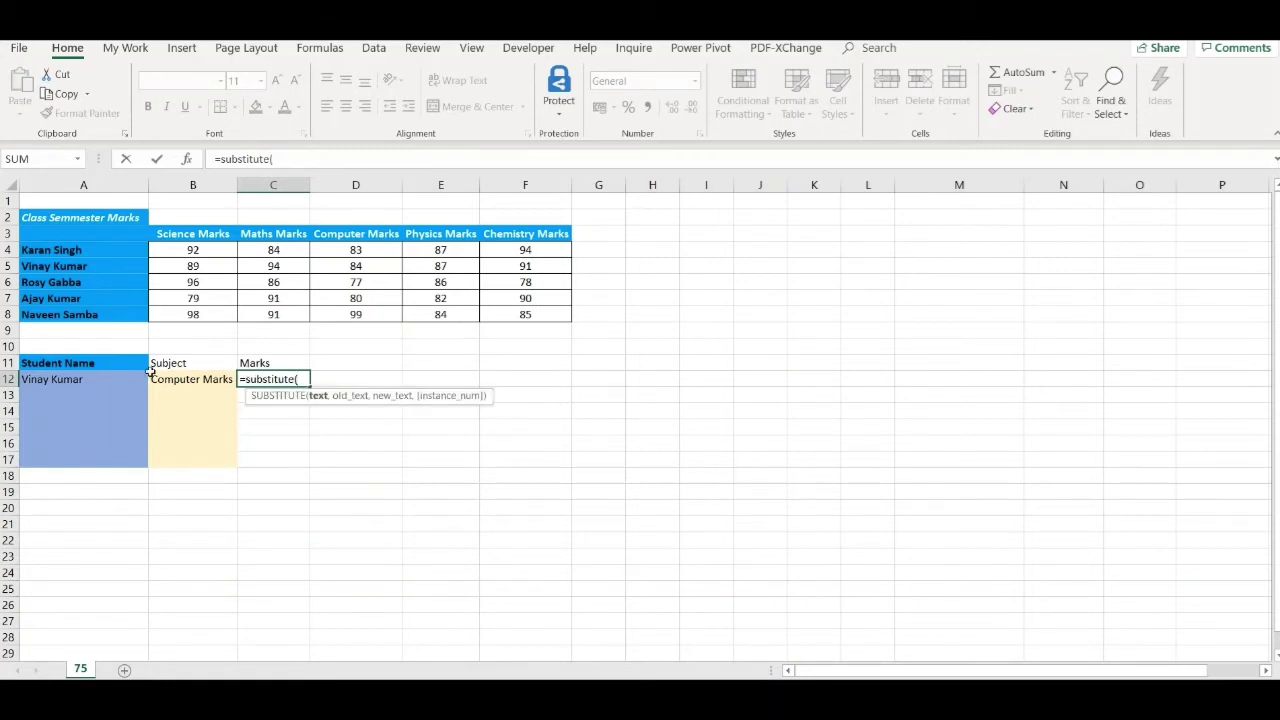
pyautogui.click(76, 383)
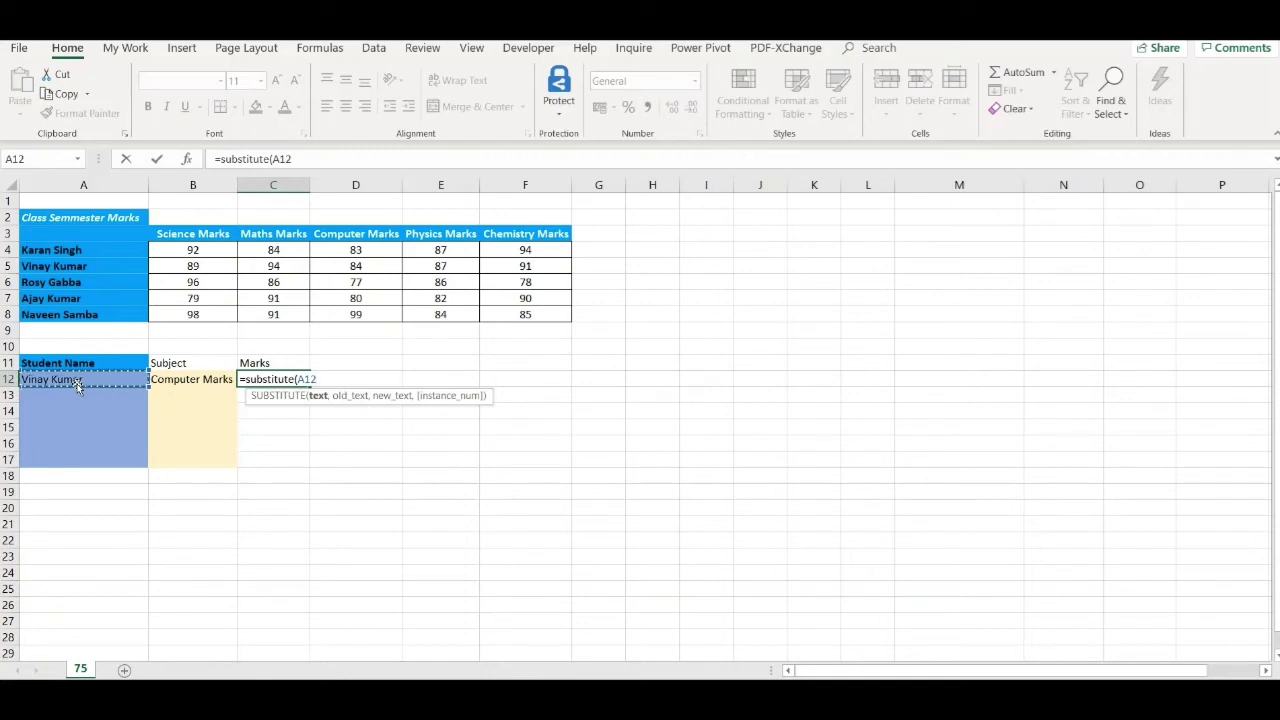
pyautogui.write(',"')
pyautogui.write(' ",')
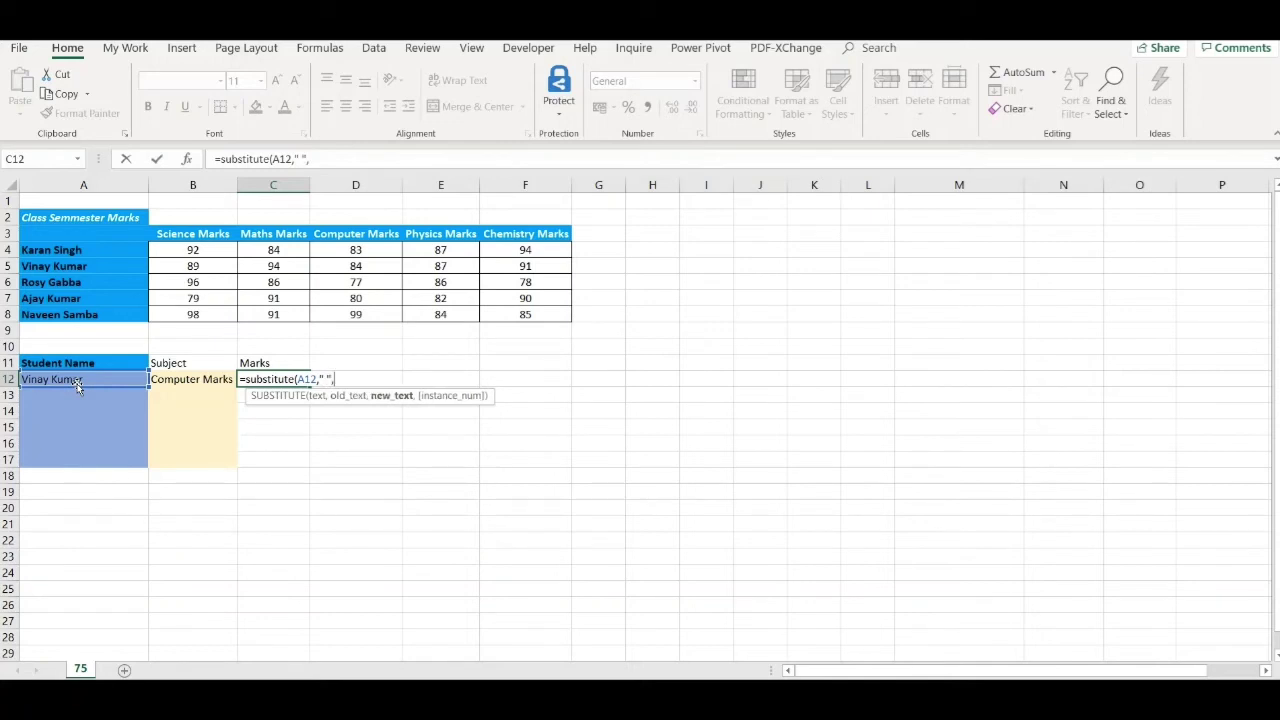
pyautogui.write('"')
pyautogui.write('_"')
pyautogui.write(')')
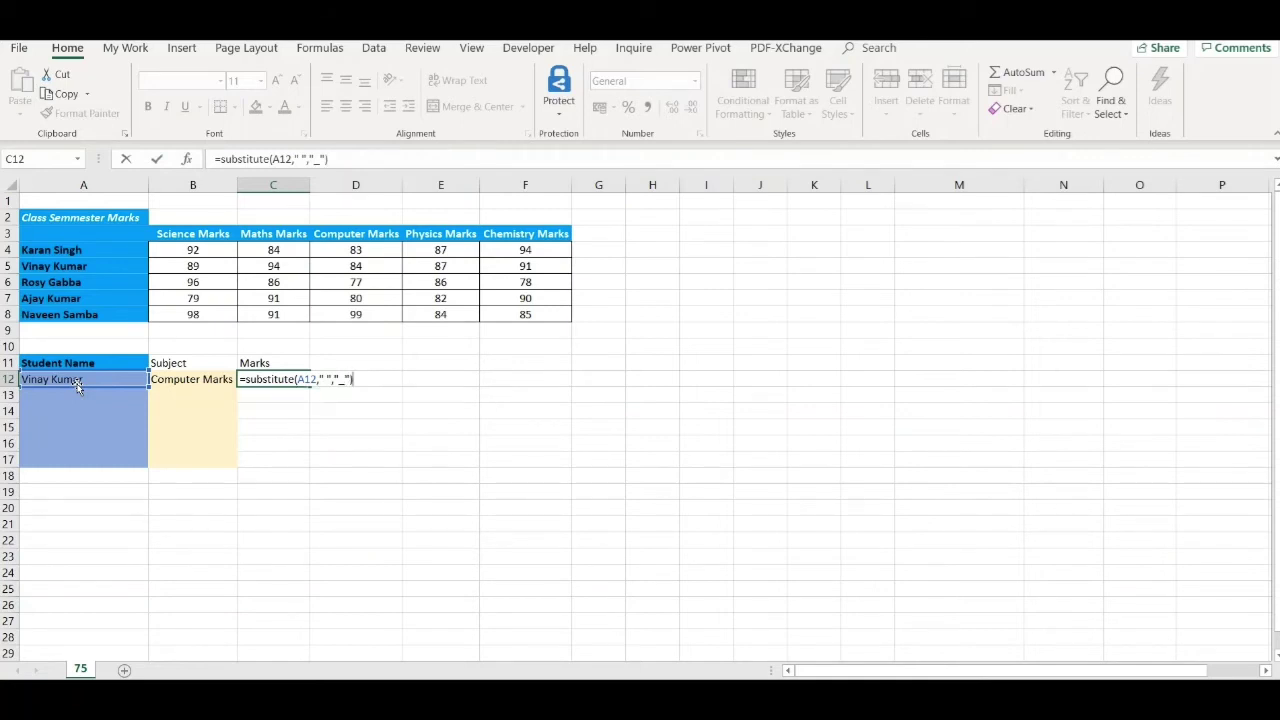
pyautogui.press('Return')
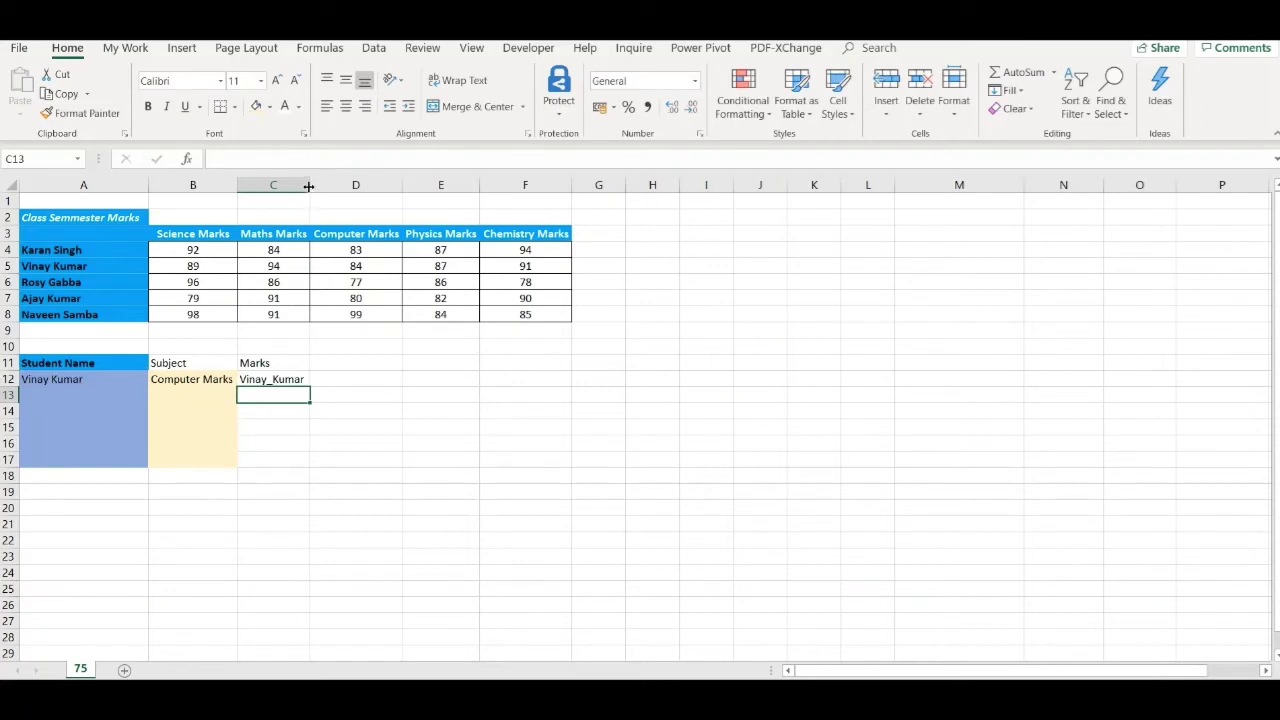
pyautogui.moveTo(310, 188); pyautogui.dragTo(388, 193)
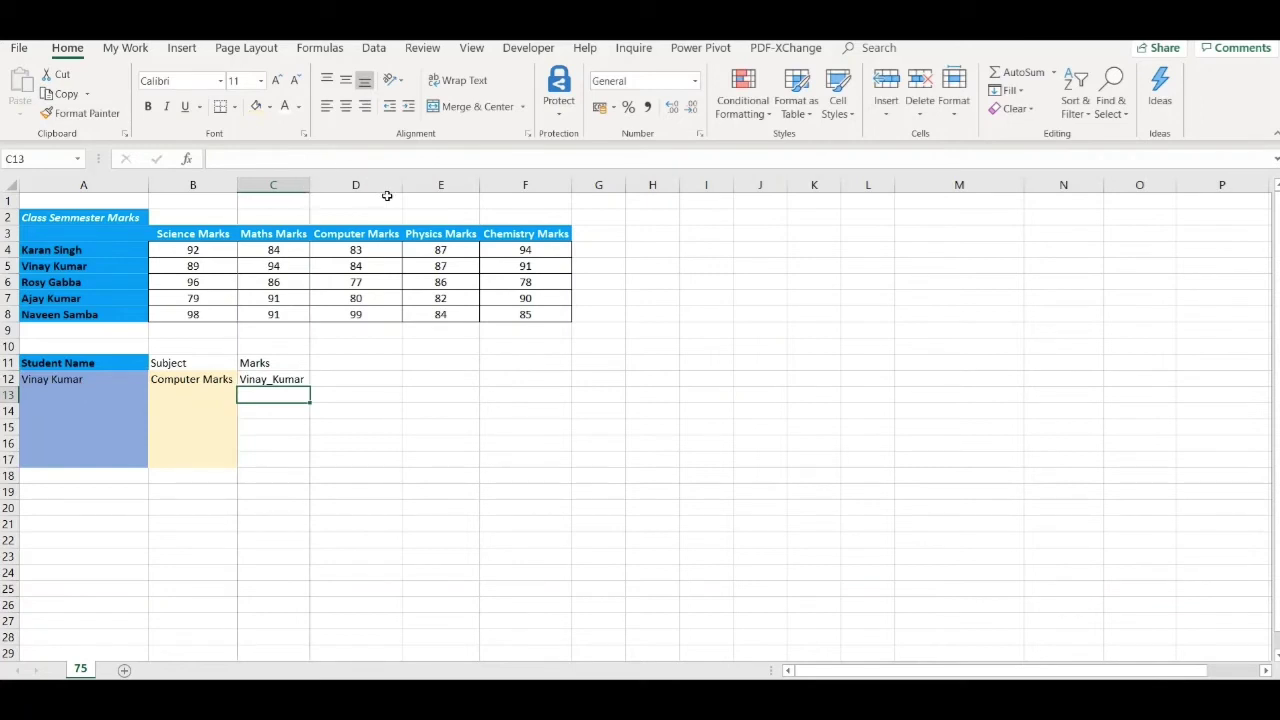
pyautogui.click(315, 380)
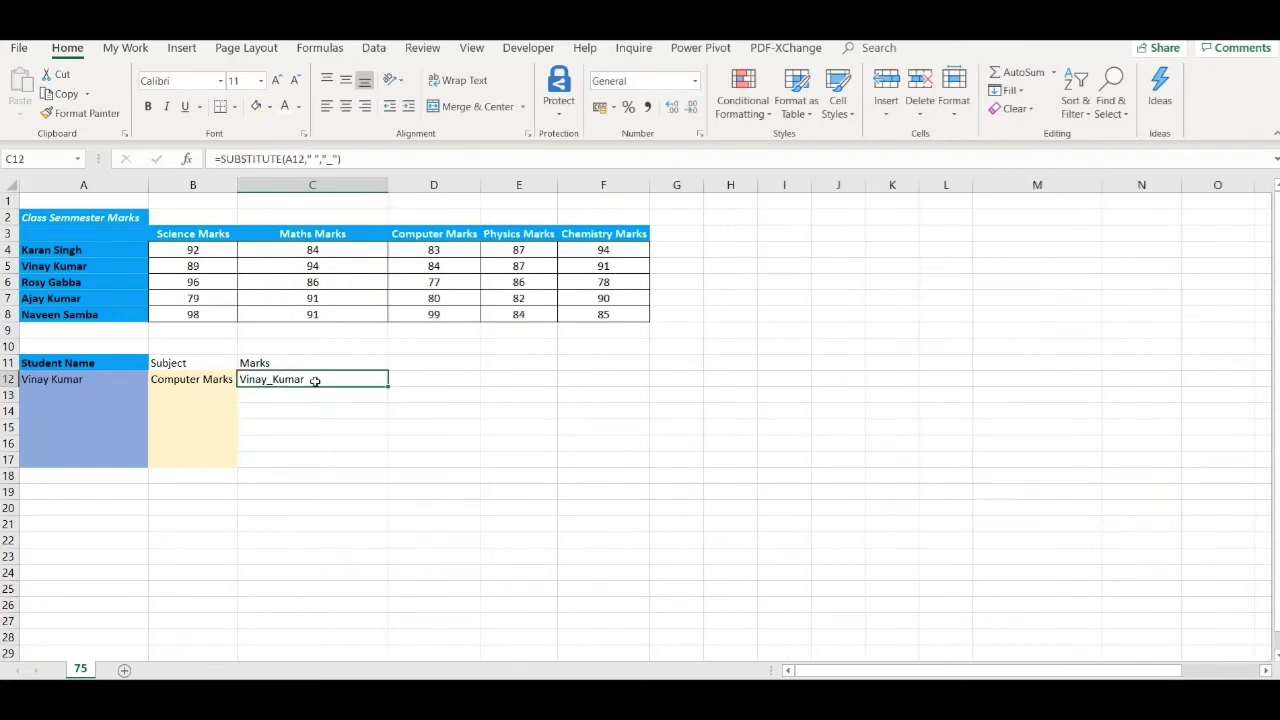
pyautogui.click(78, 160)
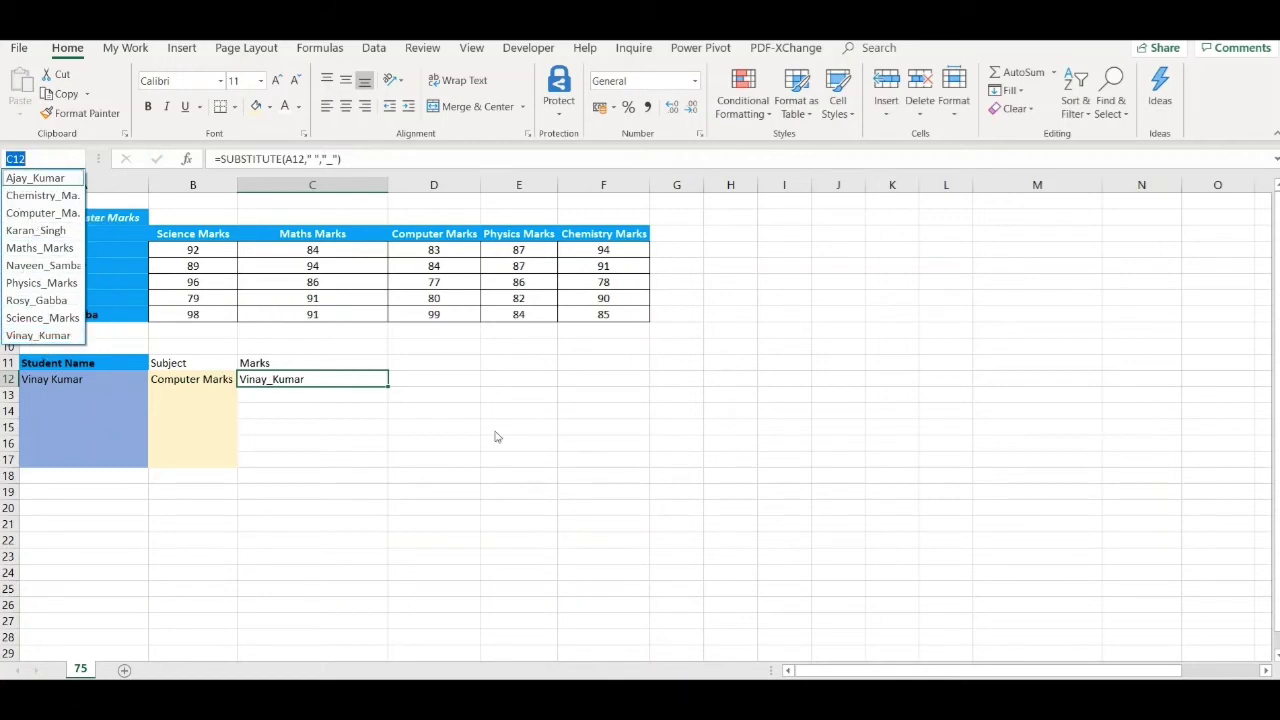
pyautogui.press('Escape')
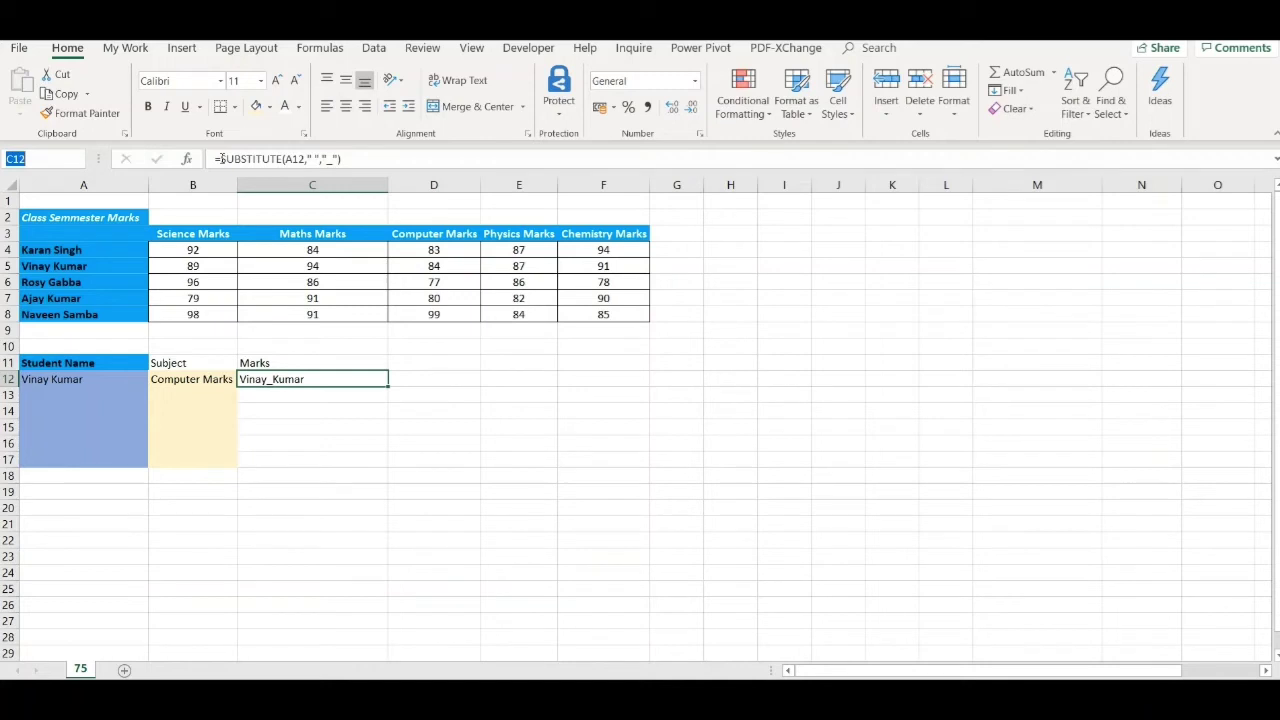
# - Change C12 to =INDIRECT(SUBSTITUTE(A12," ","_")), which returns 94
pyautogui.click(221, 158)
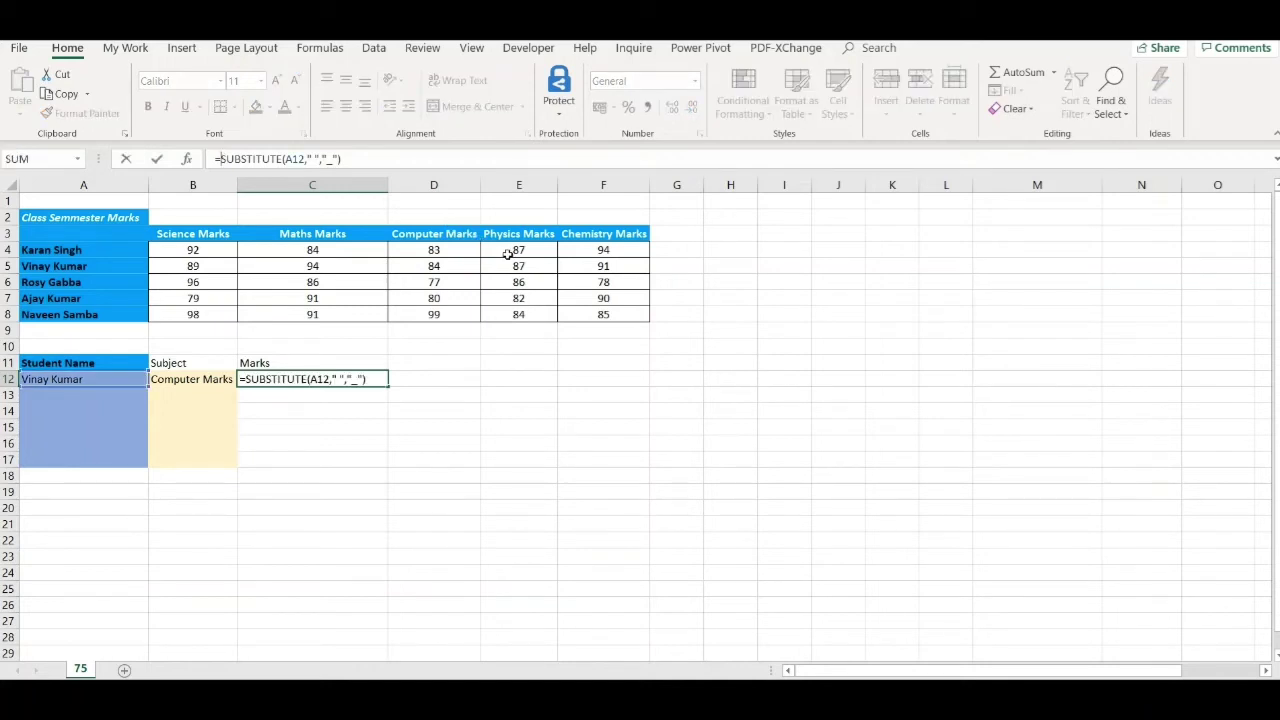
pyautogui.write('indire')
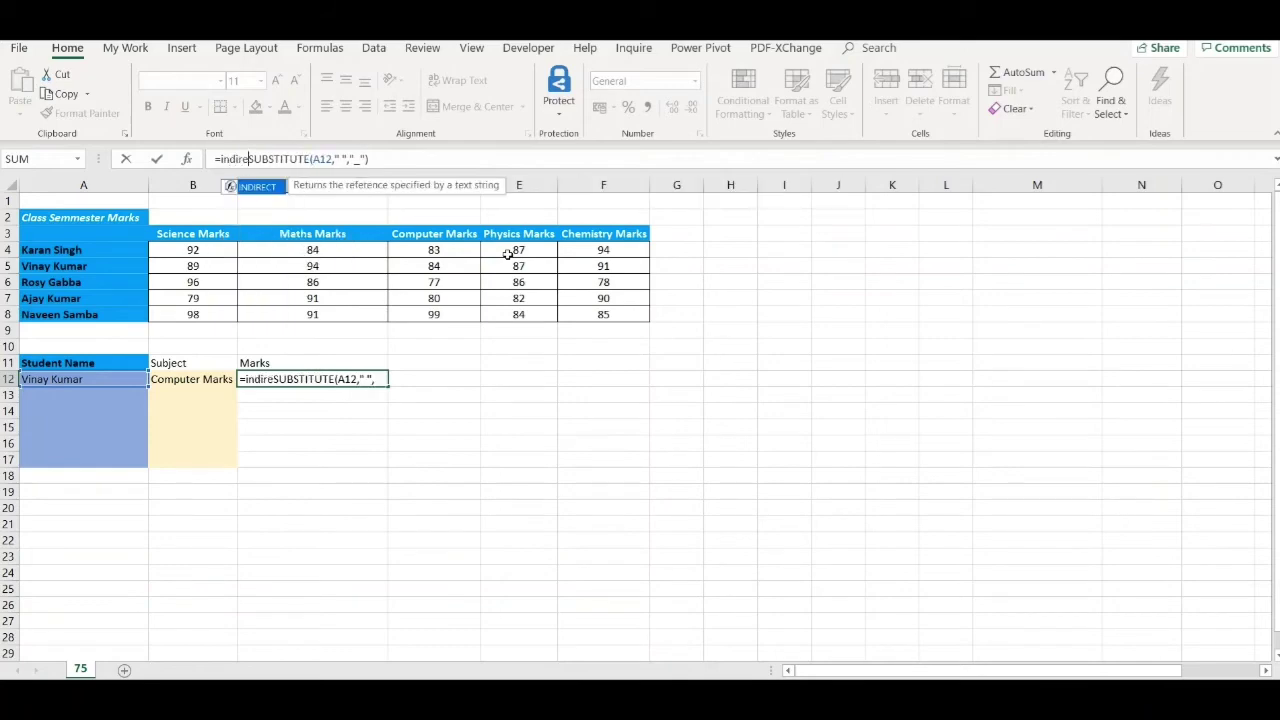
pyautogui.write('ct')
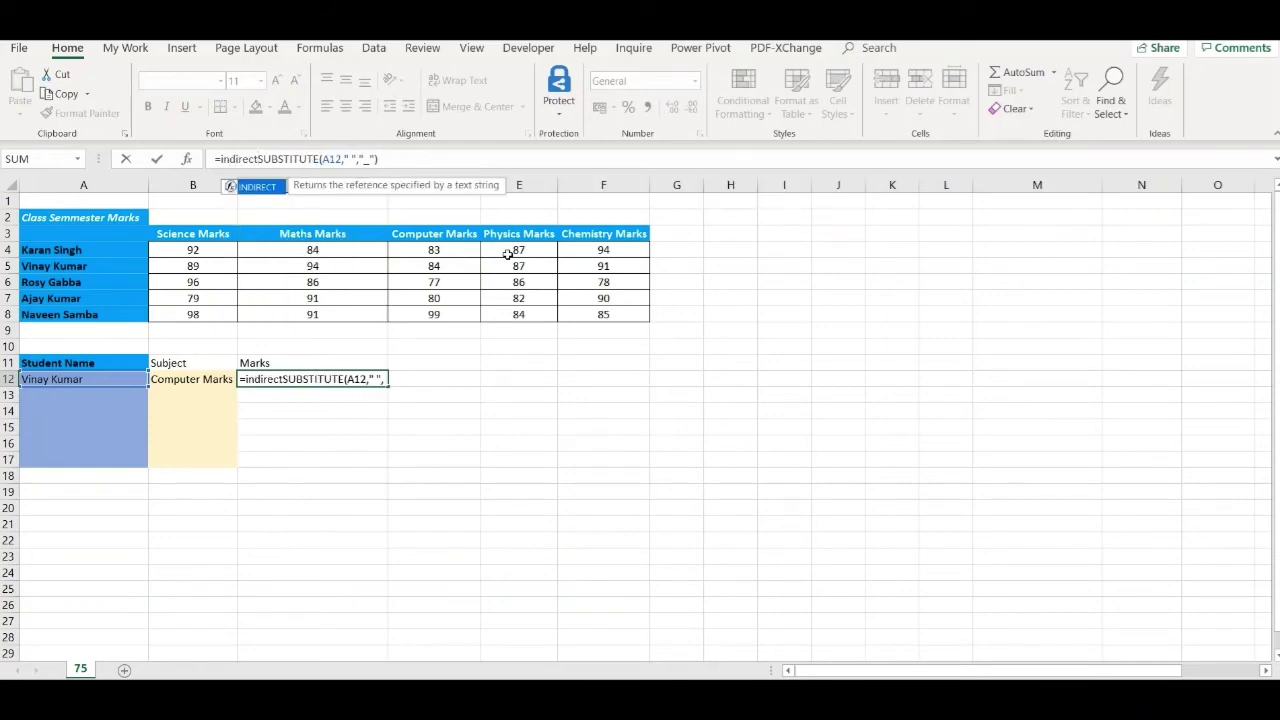
pyautogui.write('(')
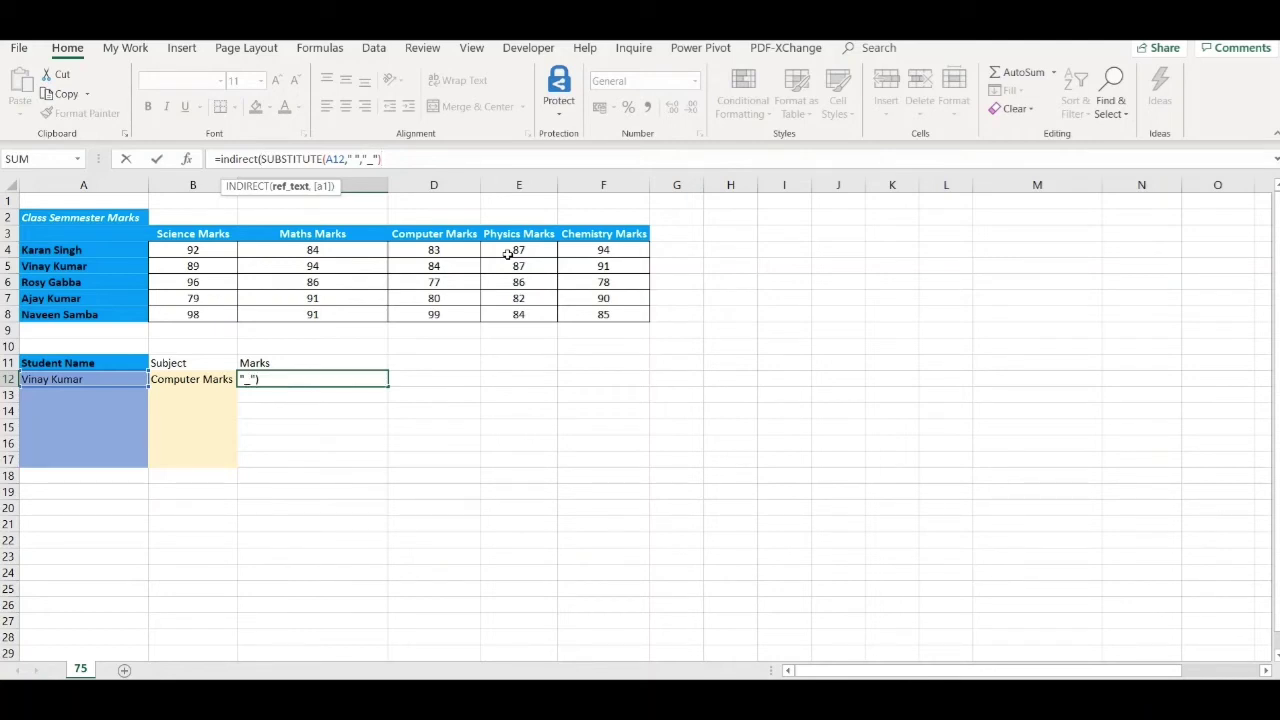
pyautogui.write(')')
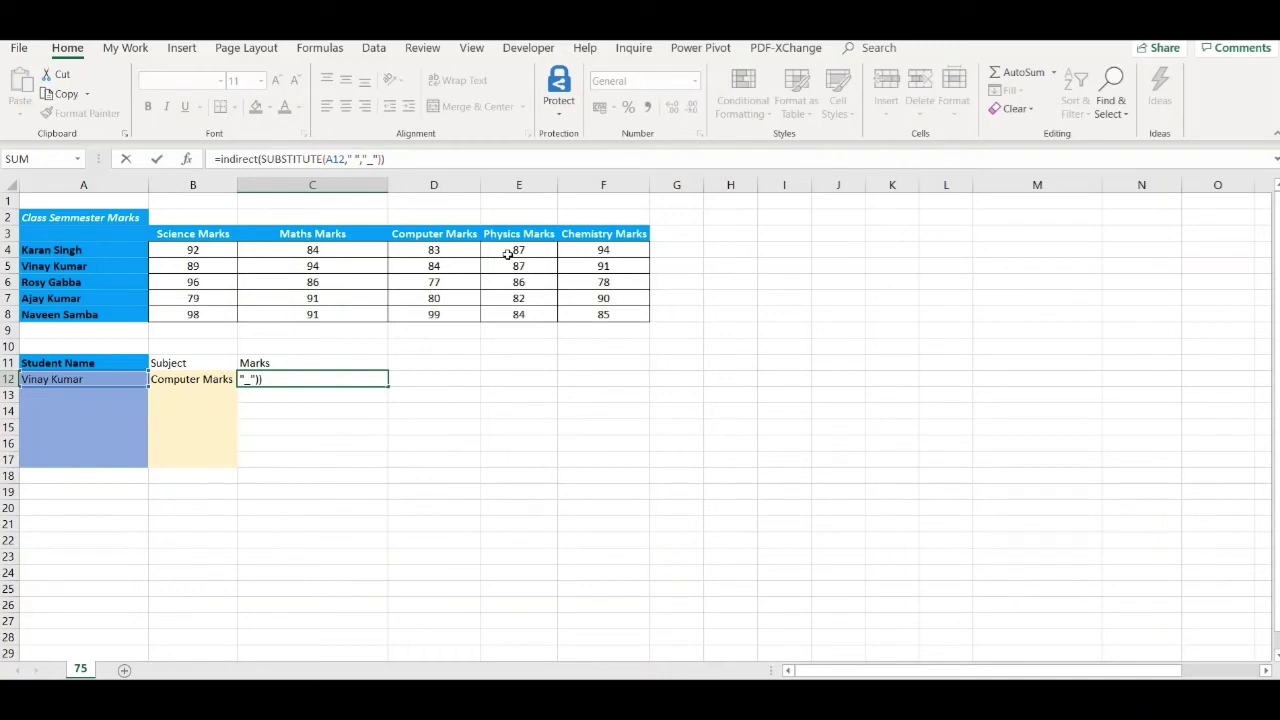
pyautogui.press('Return')
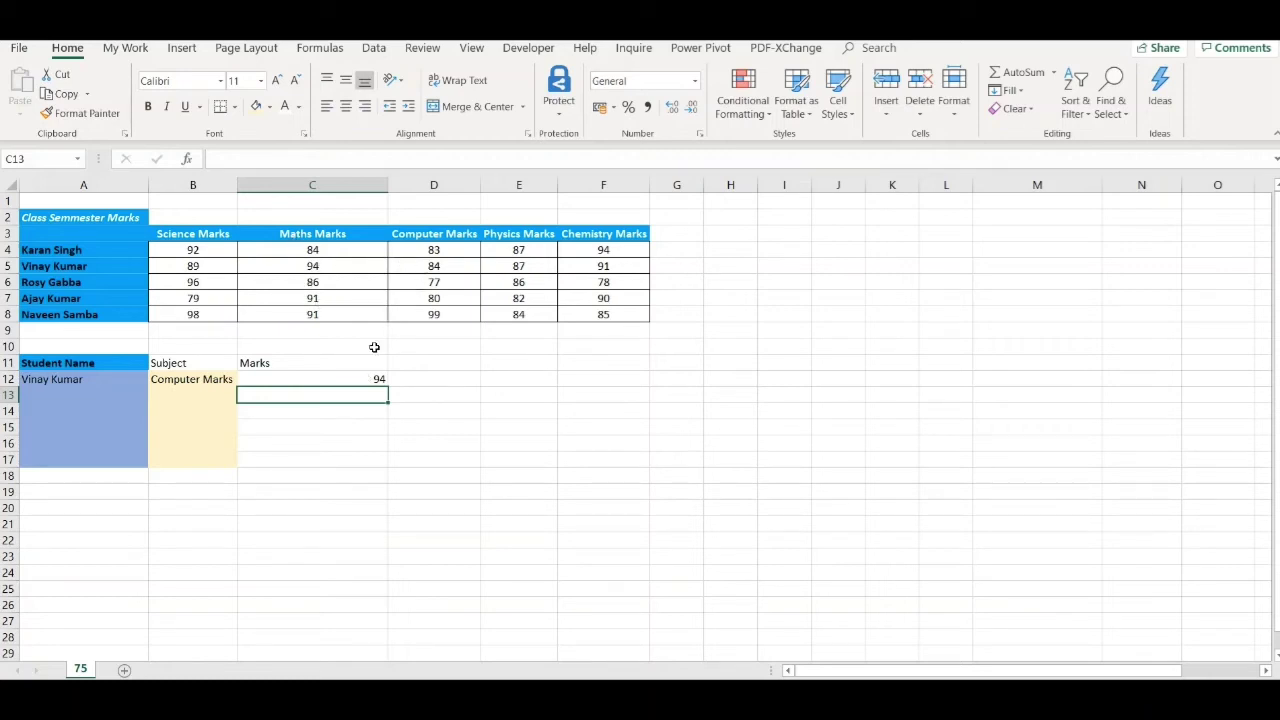
# - Make C12 intersect INDIRECT(SUBSTITUTE) of A12 and B12 as an array formula, returning 84
pyautogui.click(338, 380)
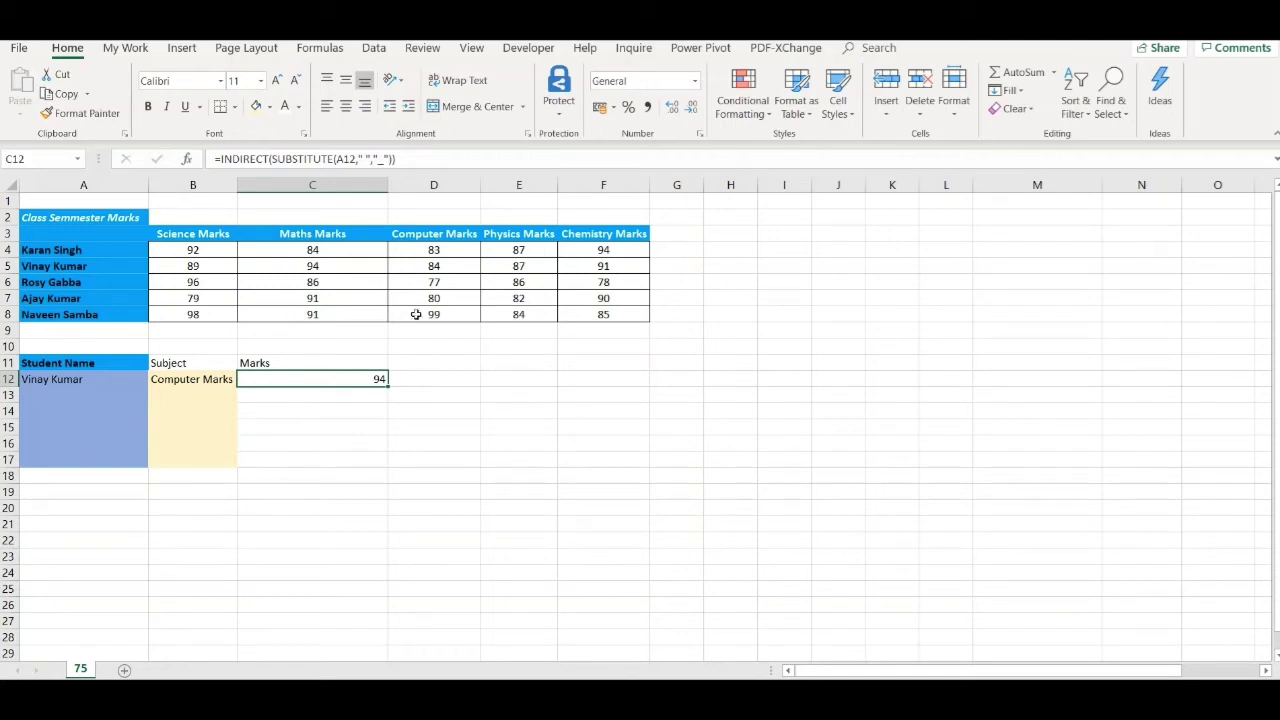
pyautogui.moveTo(398, 158)
pyautogui.mouseDown()
pyautogui.moveTo(286, 147)
pyautogui.moveTo(222, 158)
pyautogui.mouseUp()
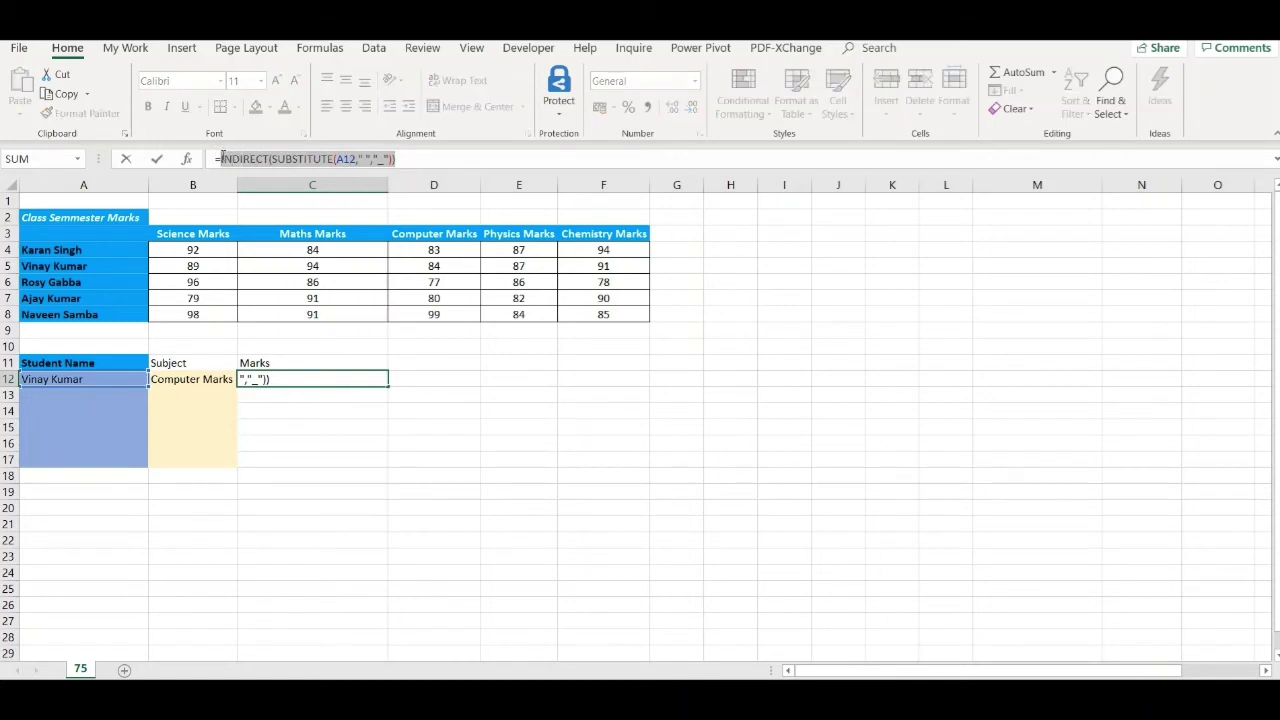
pyautogui.hotkey('ctrl', 'c')
pyautogui.click(420, 158)
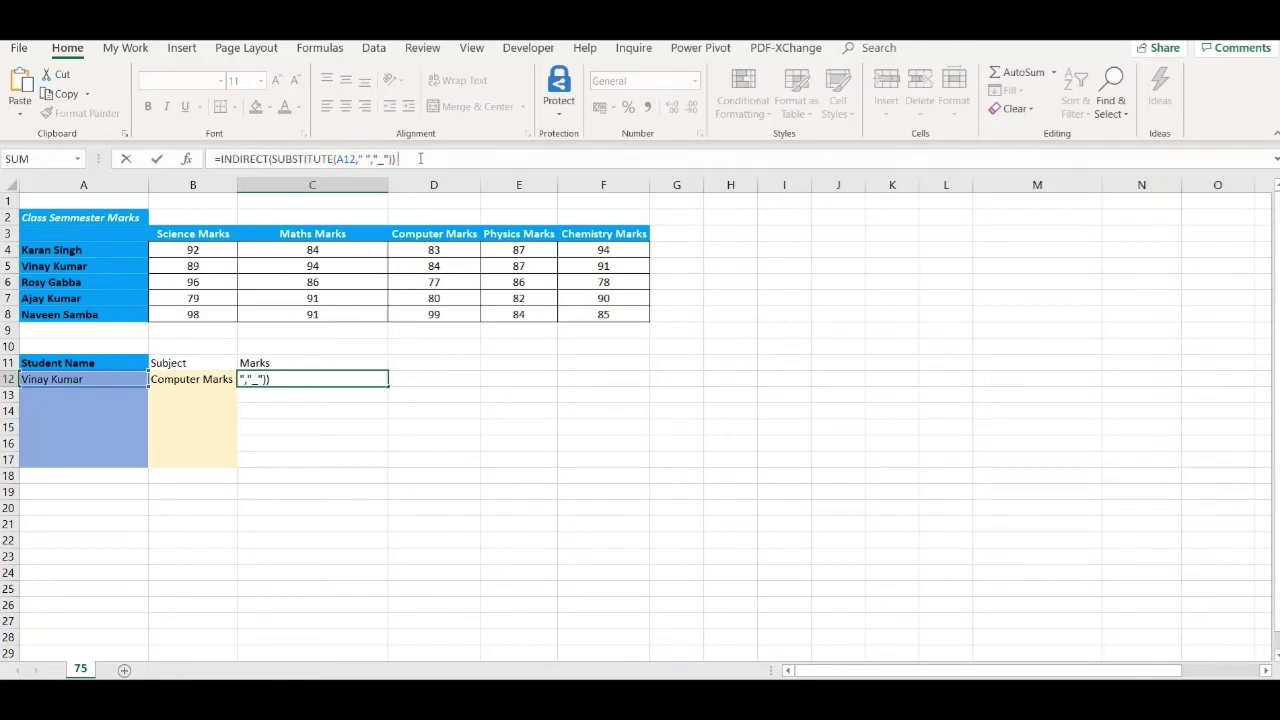
pyautogui.hotkey('ctrl', 'v')
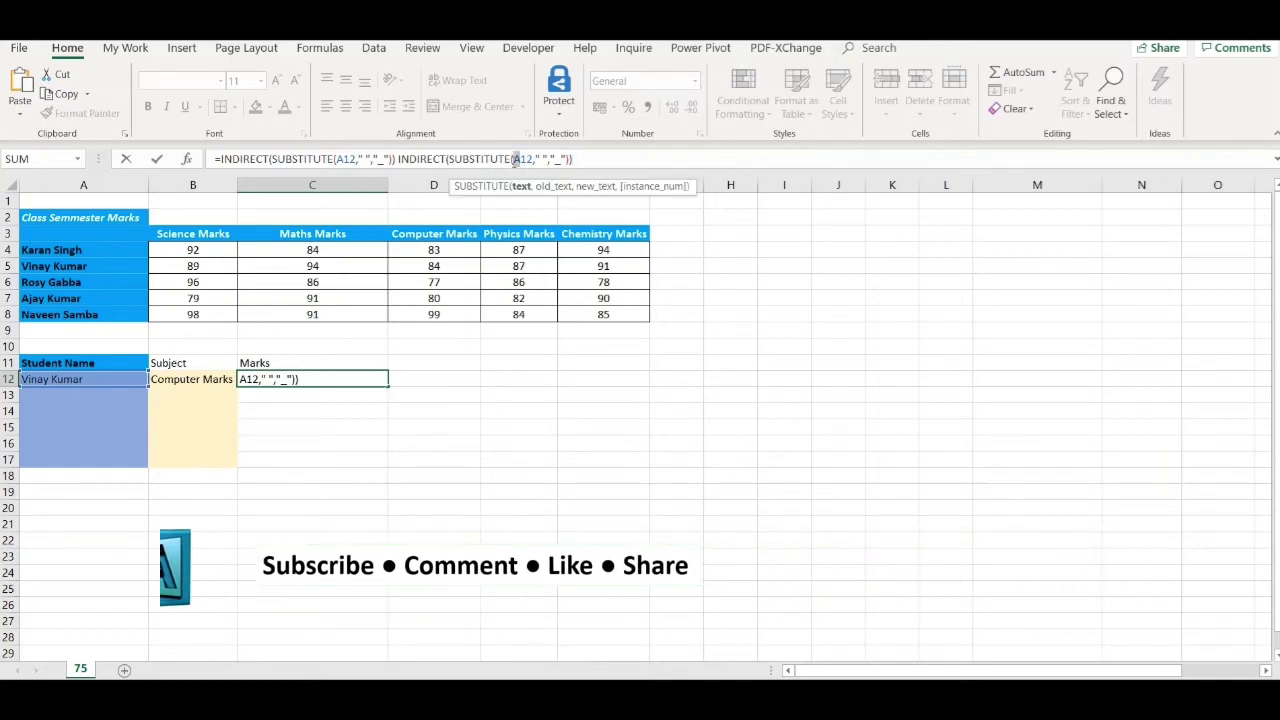
pyautogui.write('b')
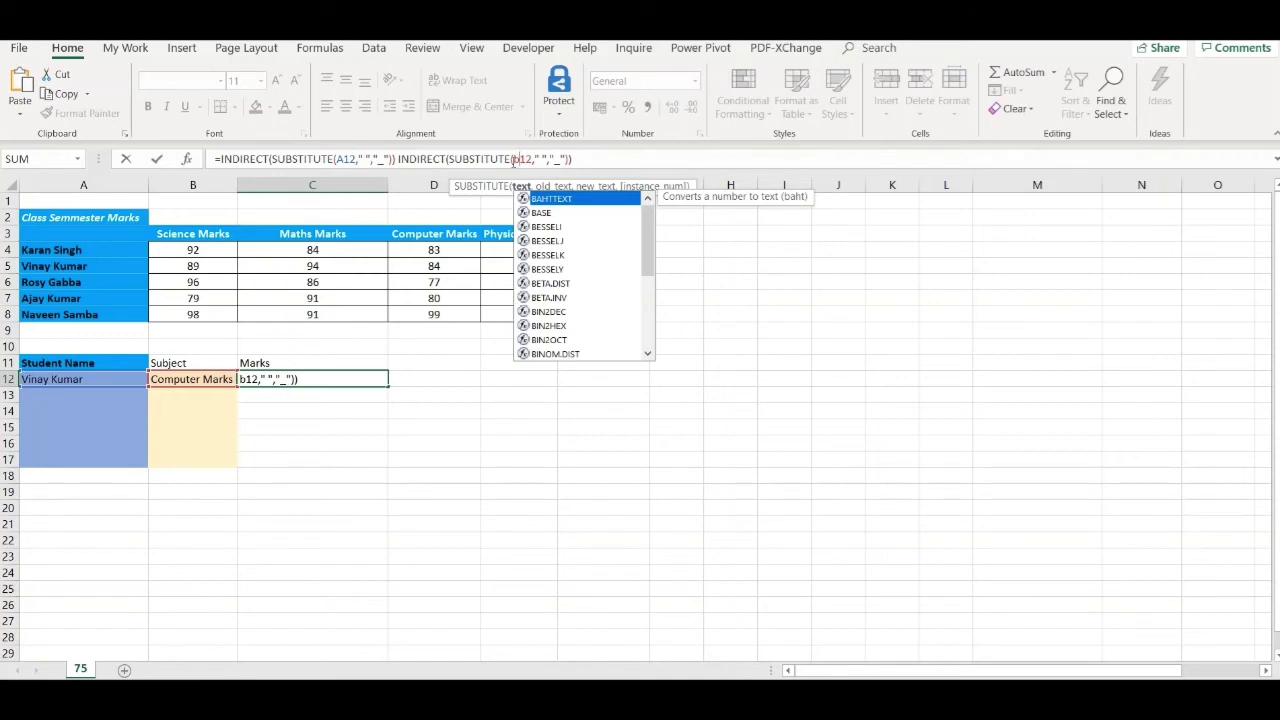
pyautogui.hotkey('ctrl', 'shift', 'Return')
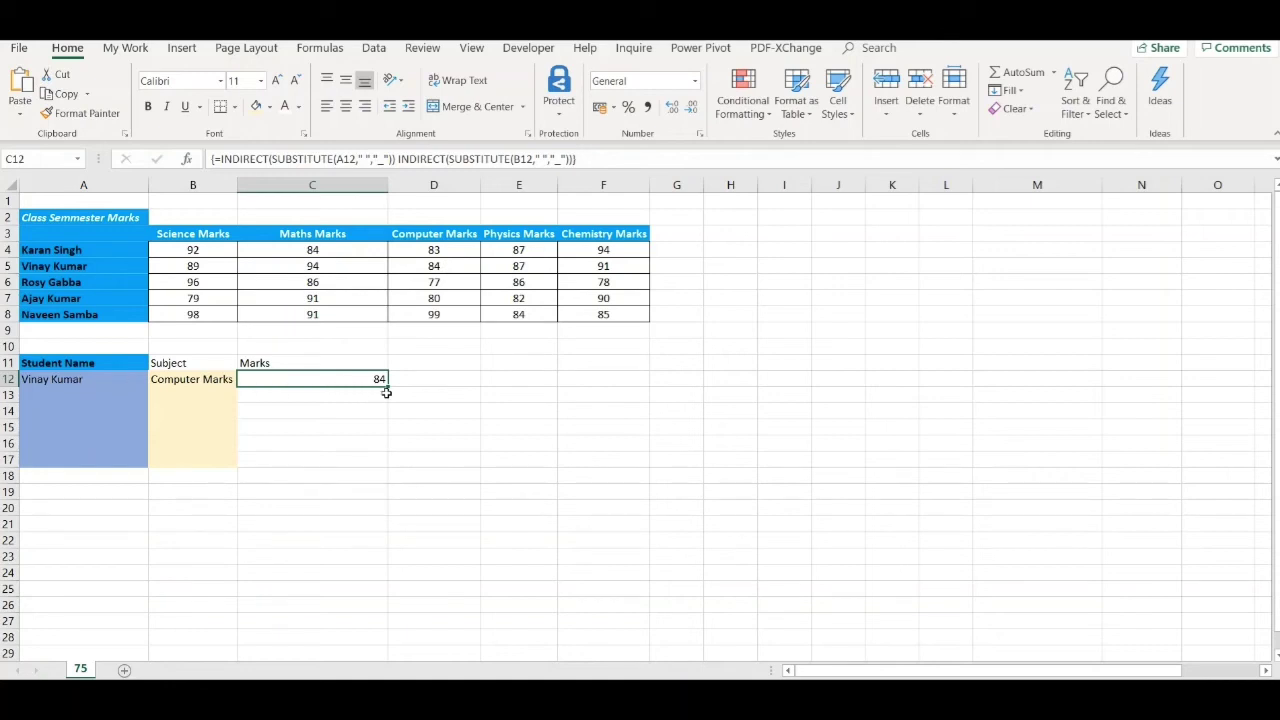
# - Fill C12 down to C17, then wrap C12's formula in IFERROR with an empty-text fallback
pyautogui.moveTo(389, 388); pyautogui.dragTo(384, 460)
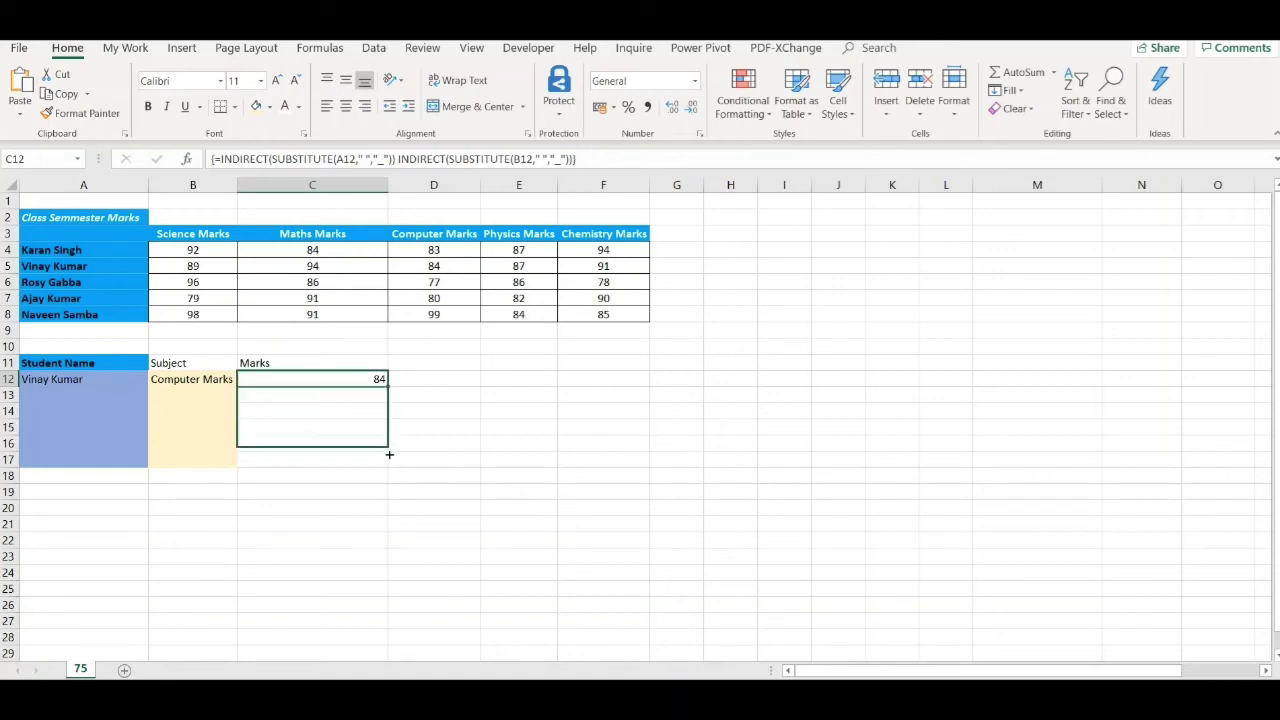
pyautogui.click(334, 378)
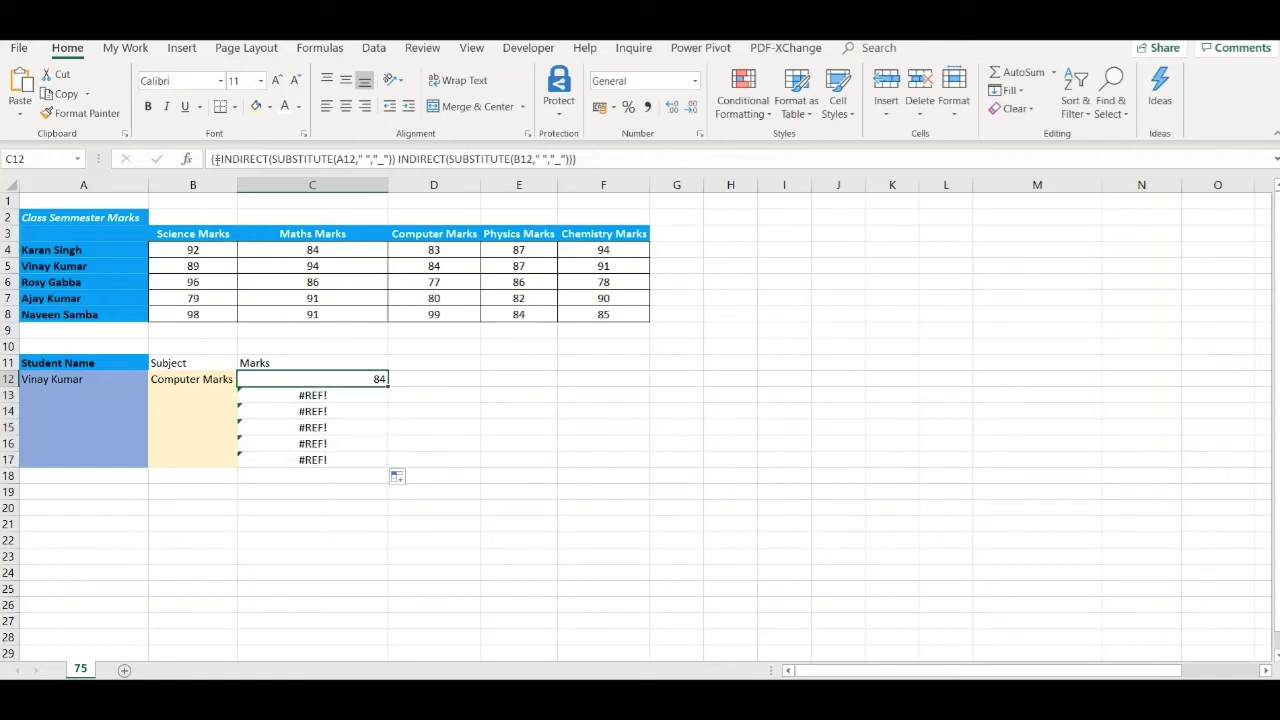
pyautogui.click(218, 158)
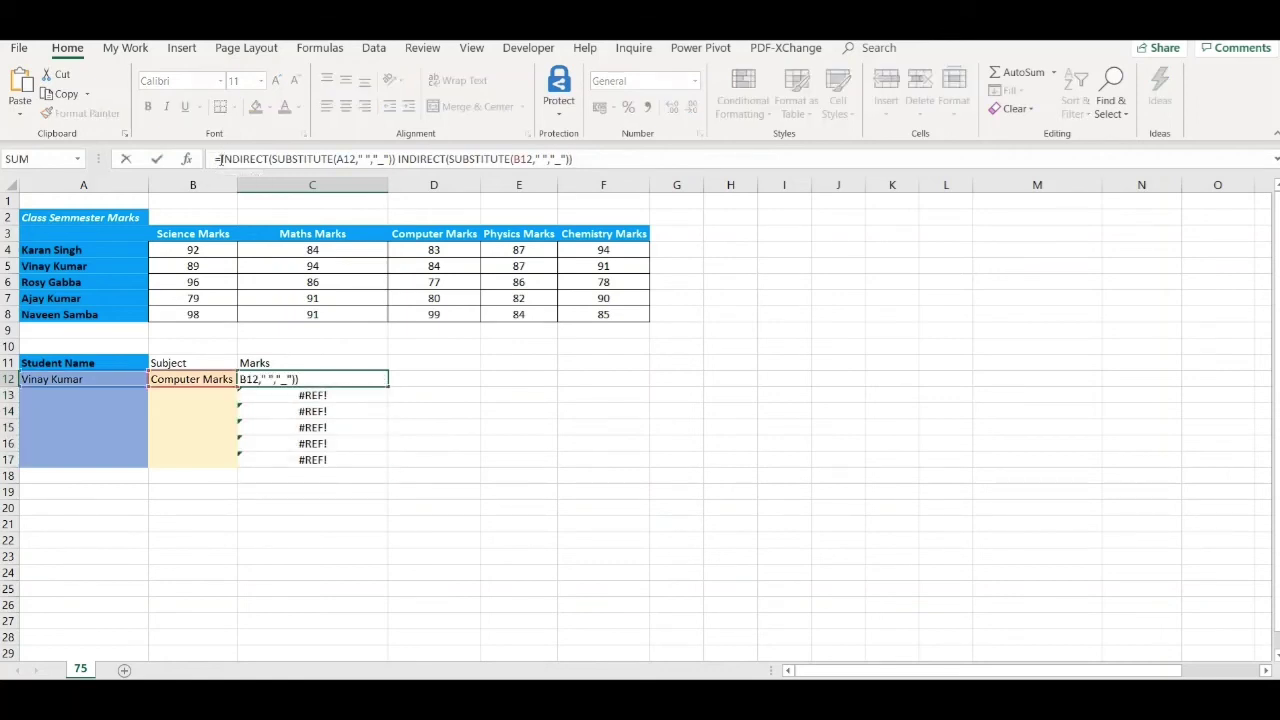
pyautogui.write('iferror')
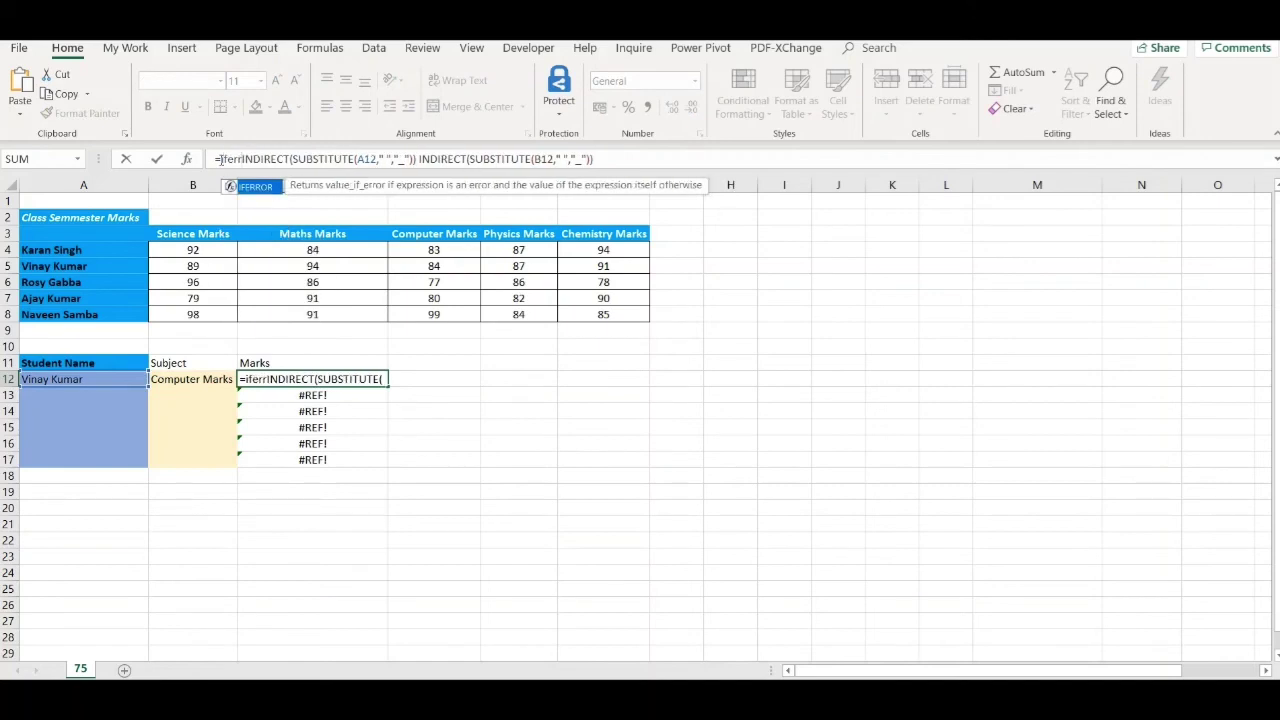
pyautogui.write('(')
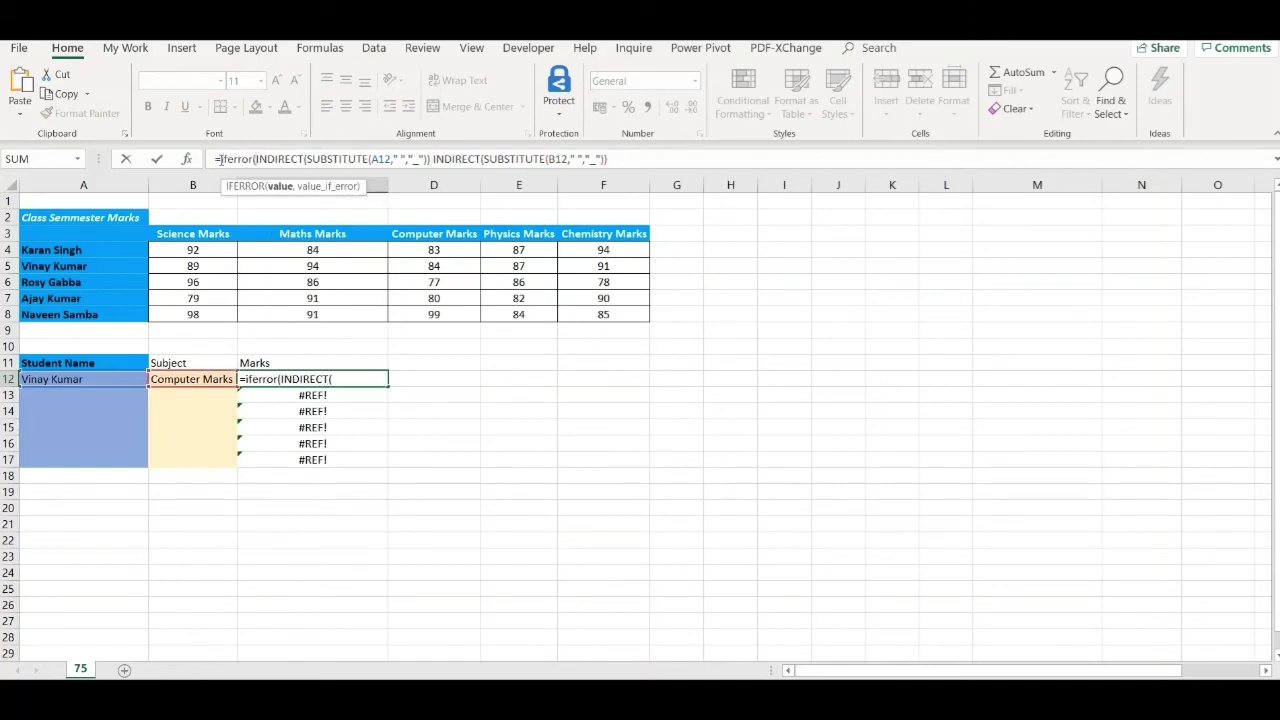
pyautogui.press('End')
pyautogui.write(',""')
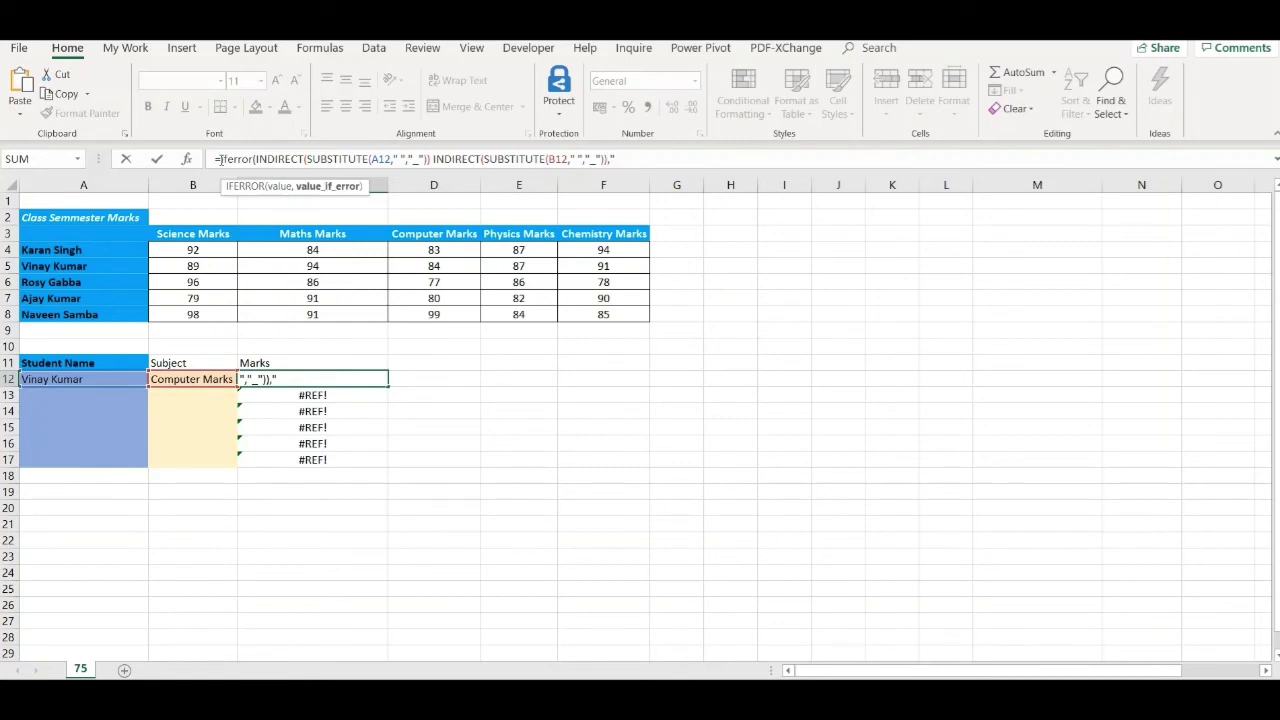
pyautogui.write(')')
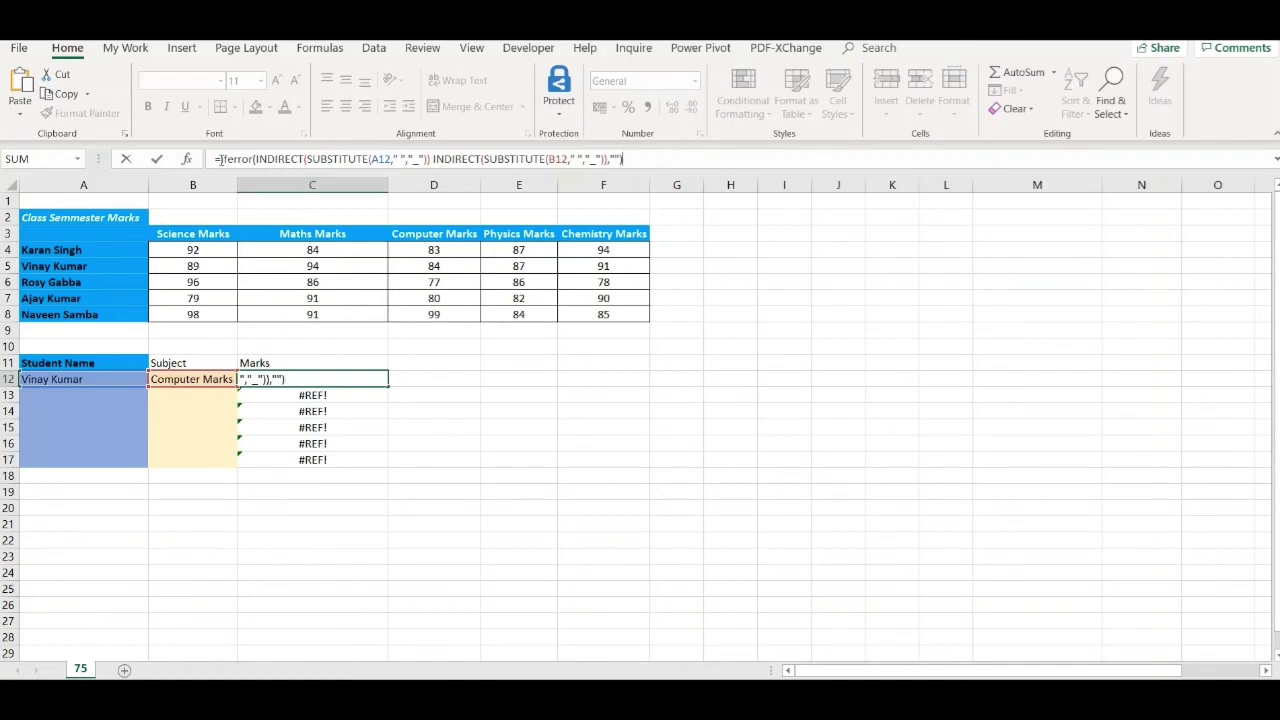
pyautogui.press('Return')
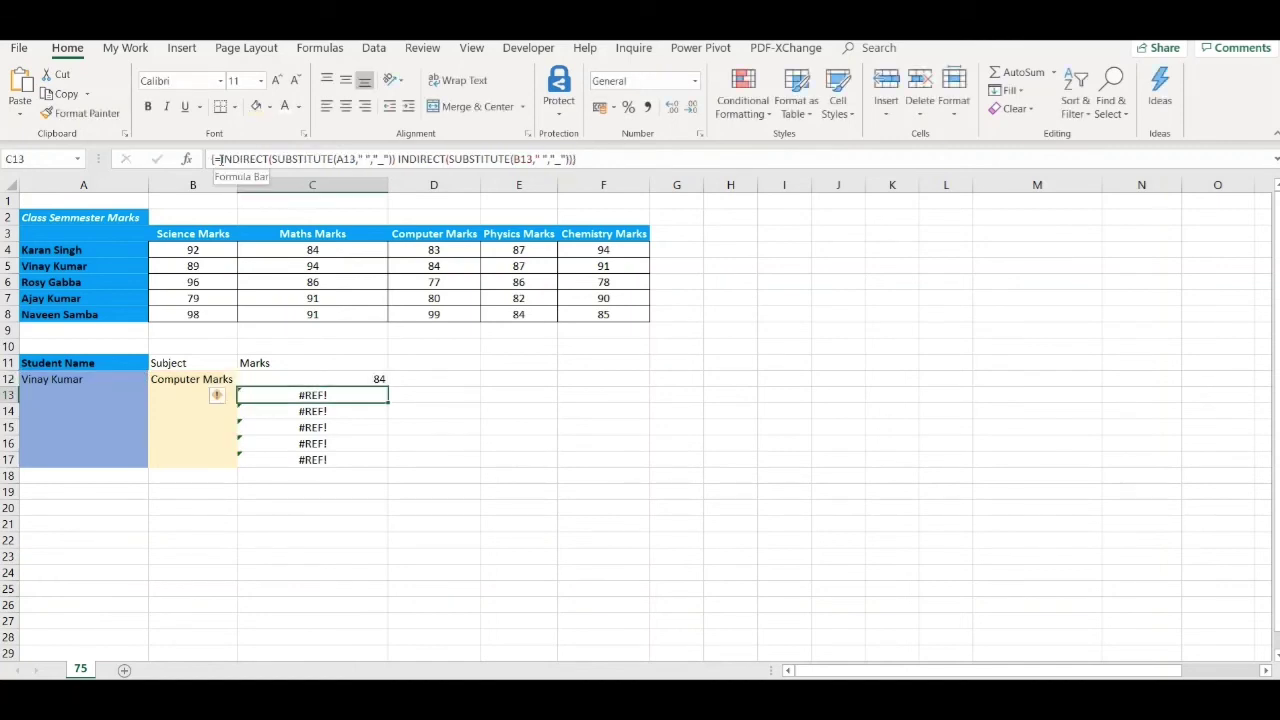
pyautogui.press('Up')
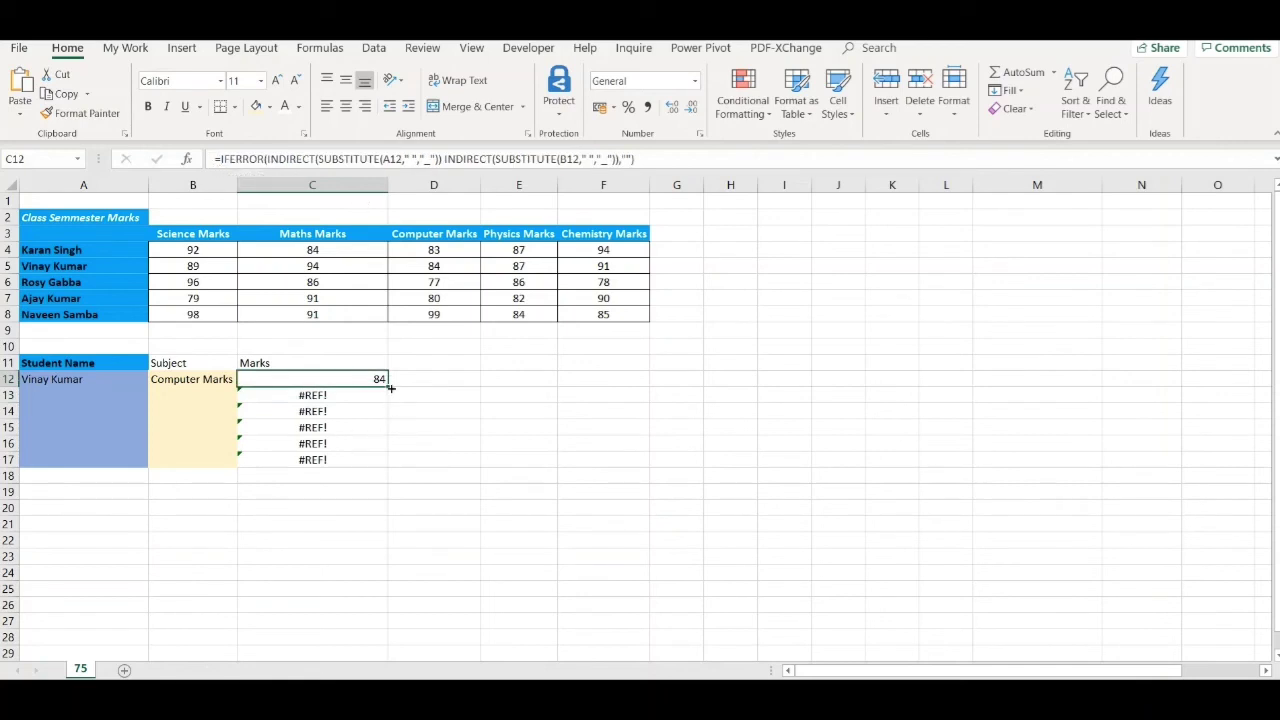
# - Copy the IFERROR formula down to C17 and choose a second student in A13
pyautogui.moveTo(390, 388); pyautogui.dragTo(386, 465)
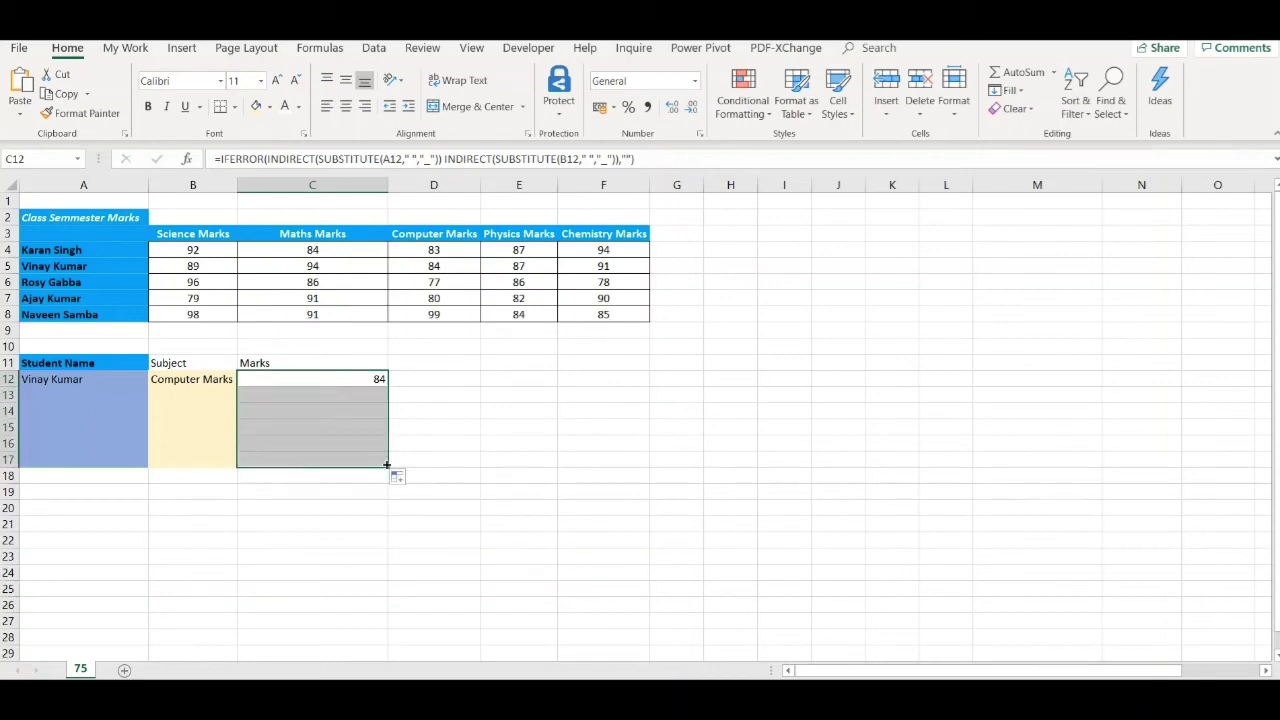
pyautogui.click(286, 423)
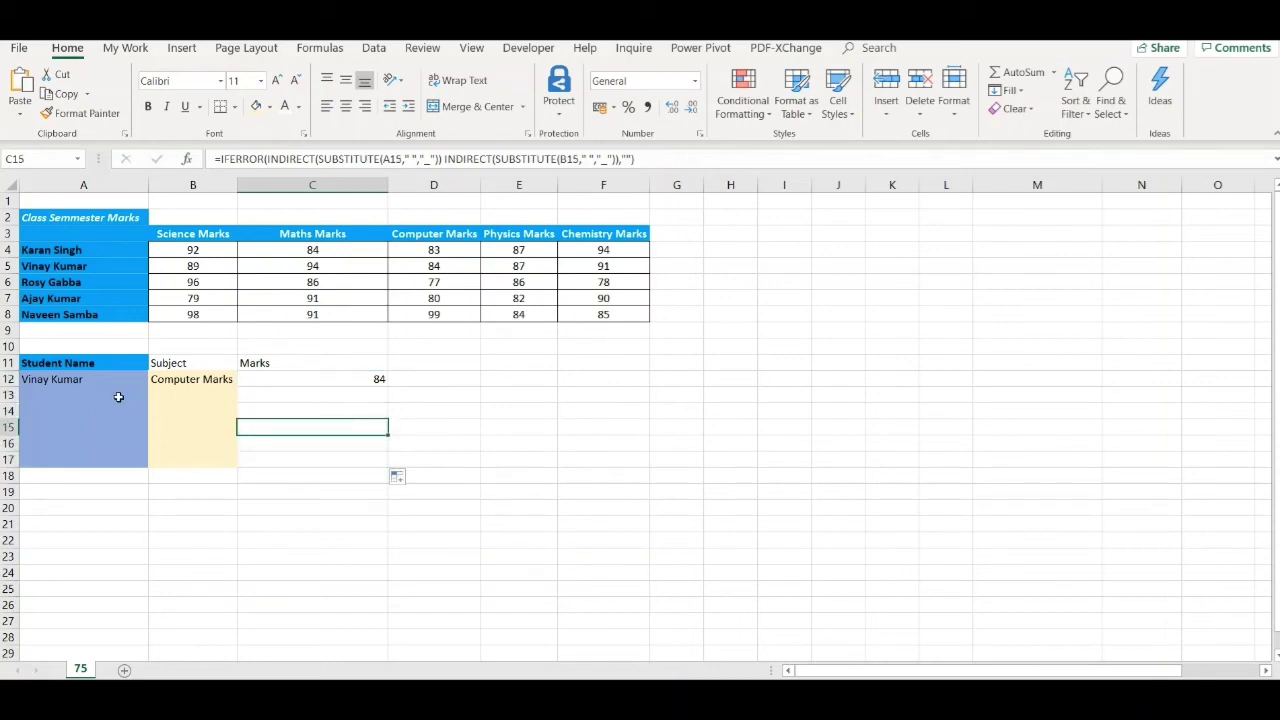
pyautogui.click(118, 397)
pyautogui.click(157, 396)
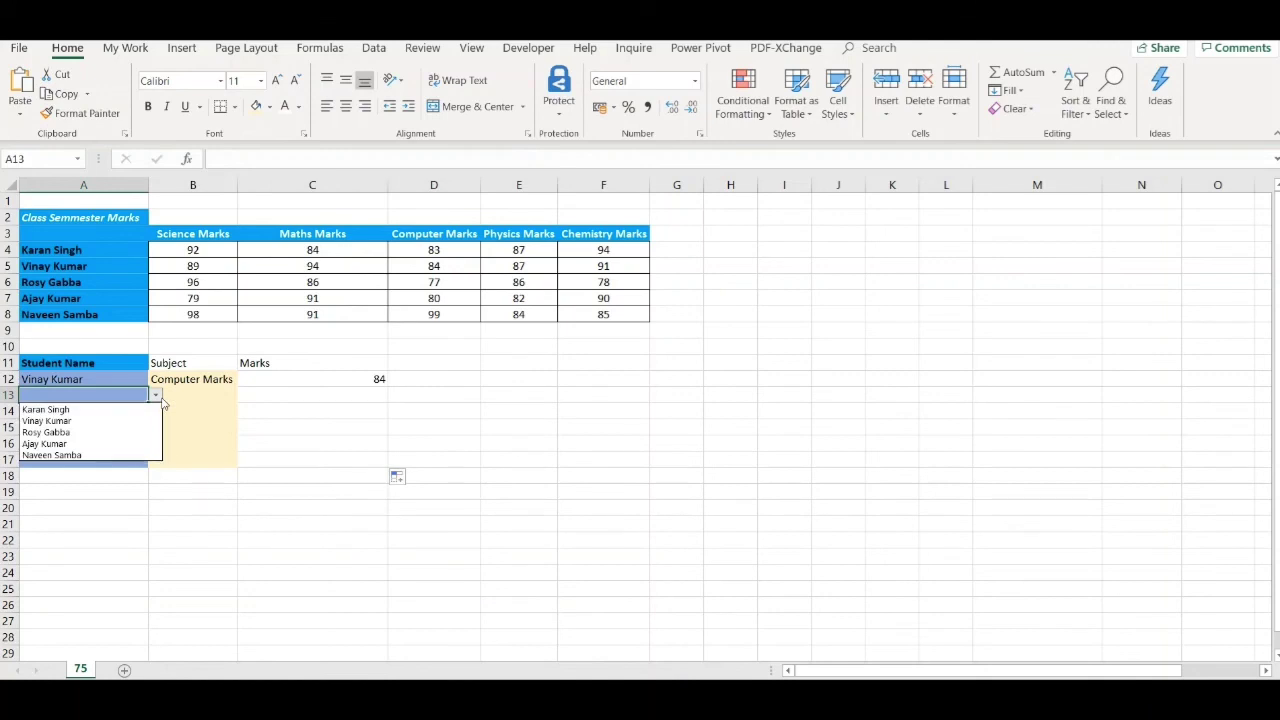
pyautogui.click(110, 444)
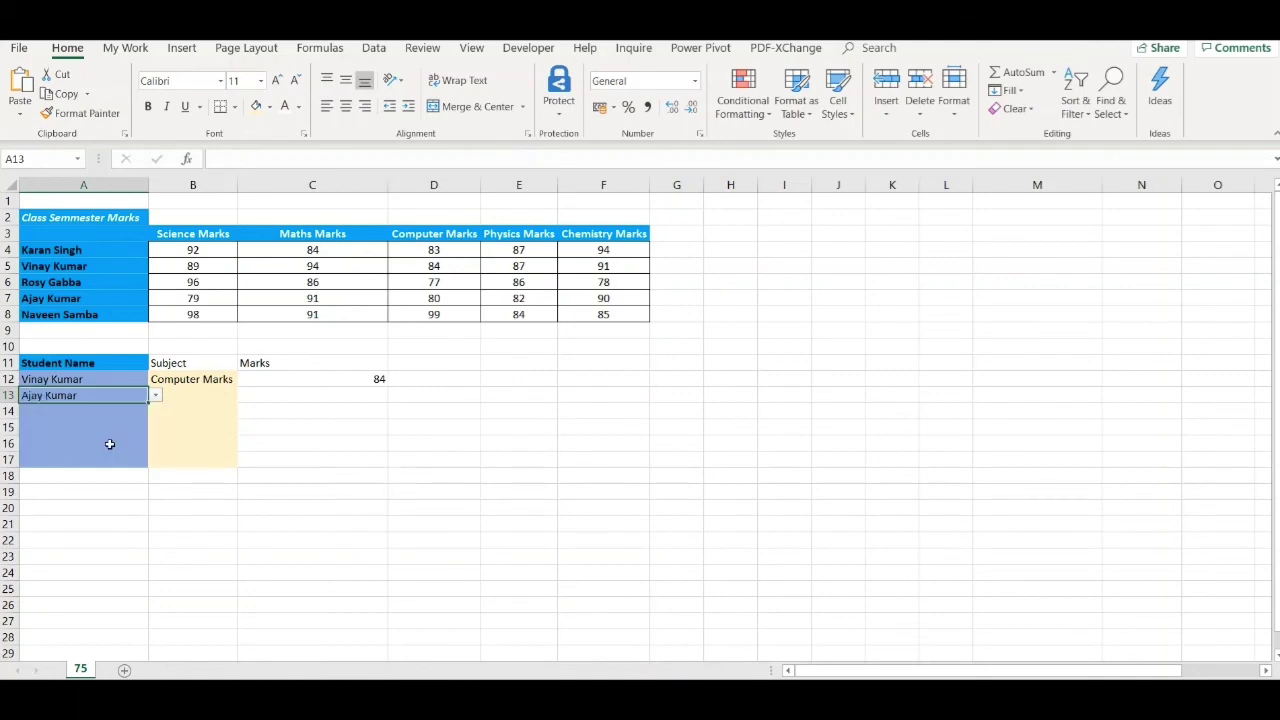
# - Set B13 to Chemistry Marks and check the returned 90 against the table
pyautogui.click(212, 396)
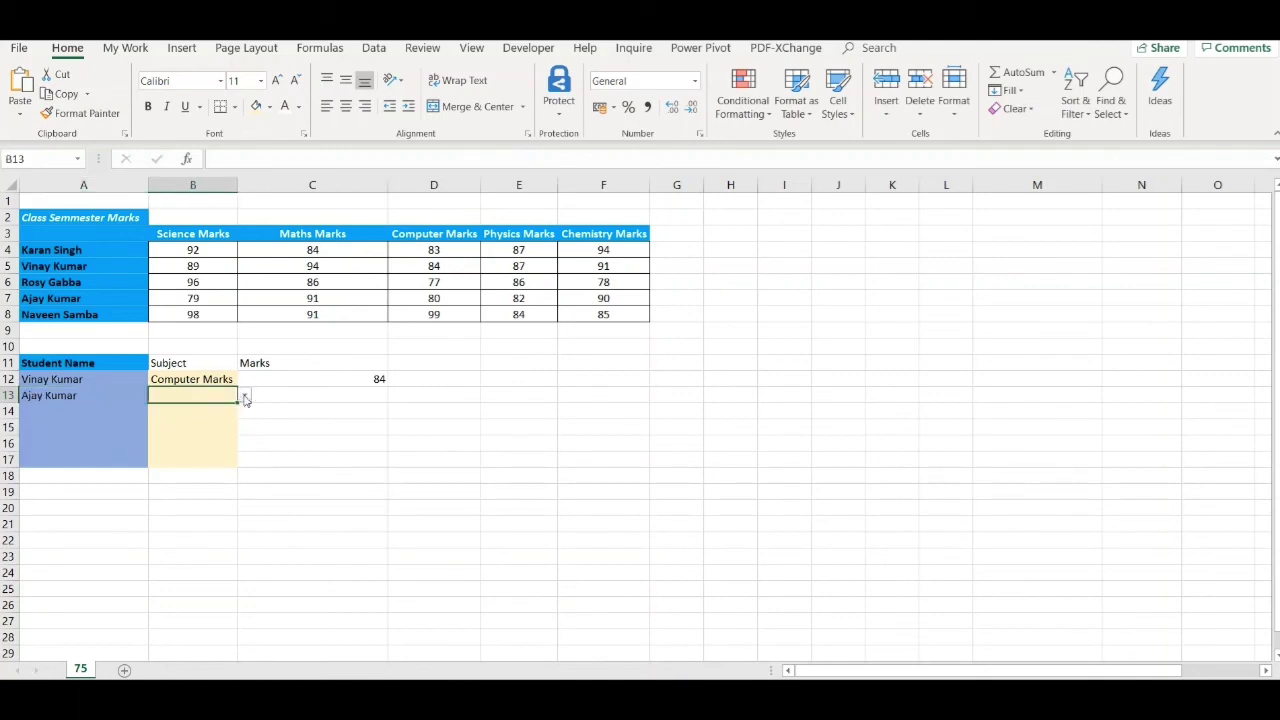
pyautogui.click(244, 397)
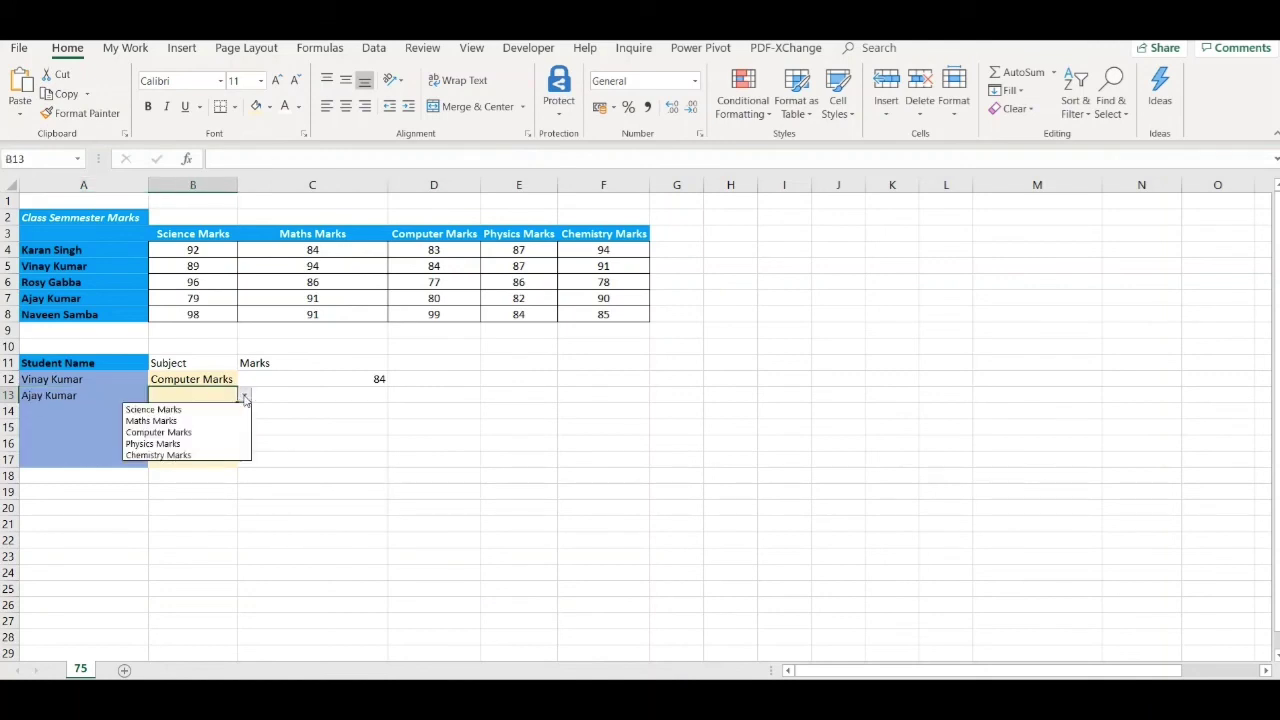
pyautogui.click(210, 455)
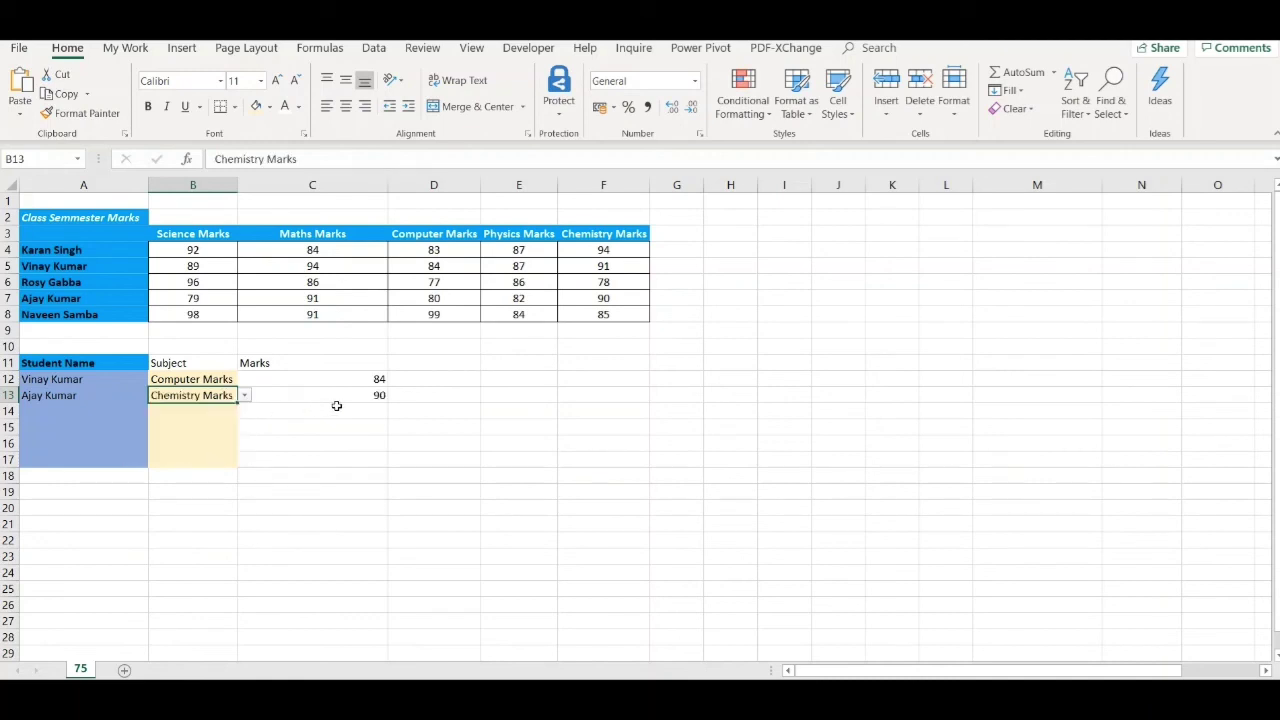
pyautogui.click(124, 297)
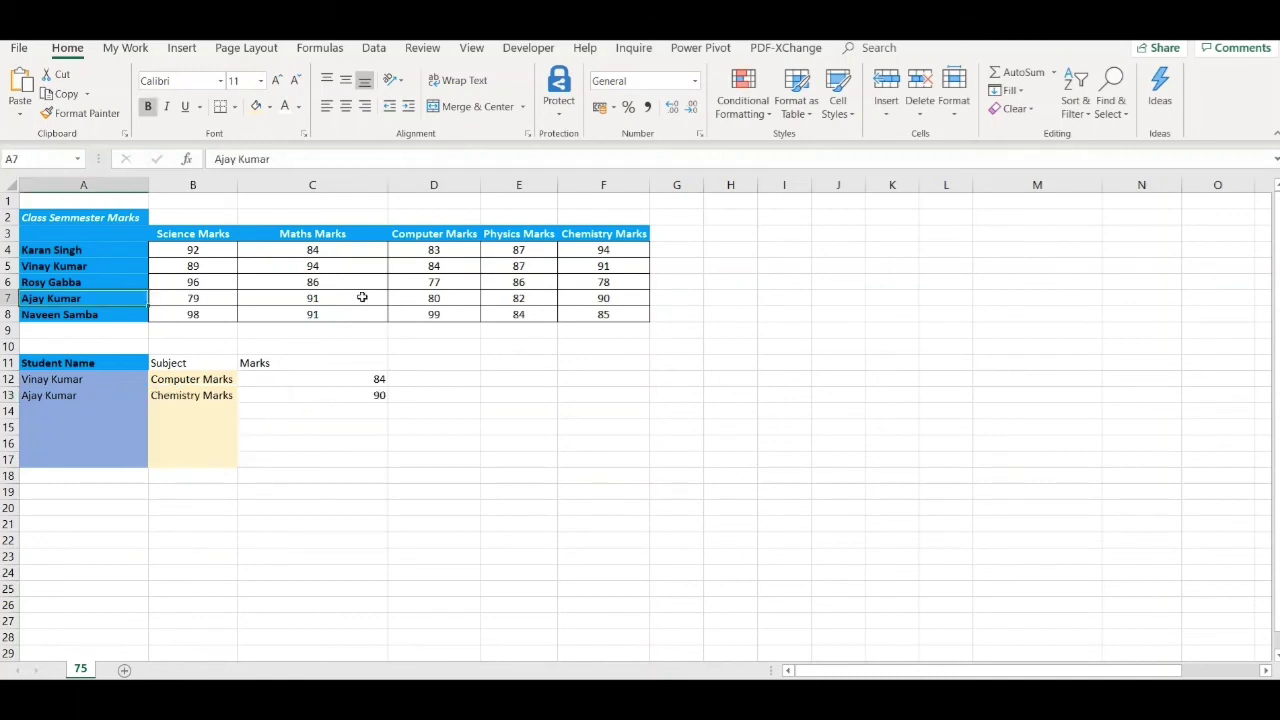
pyautogui.click(598, 298)
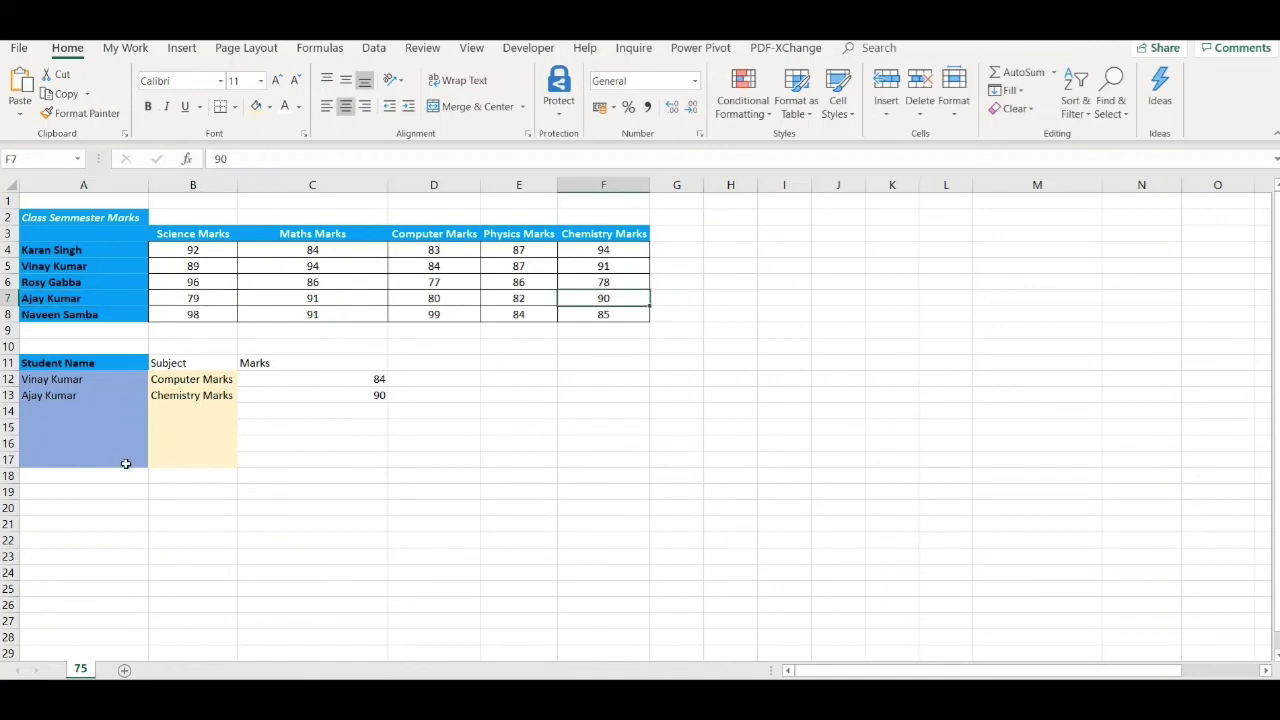
pyautogui.click(546, 424)
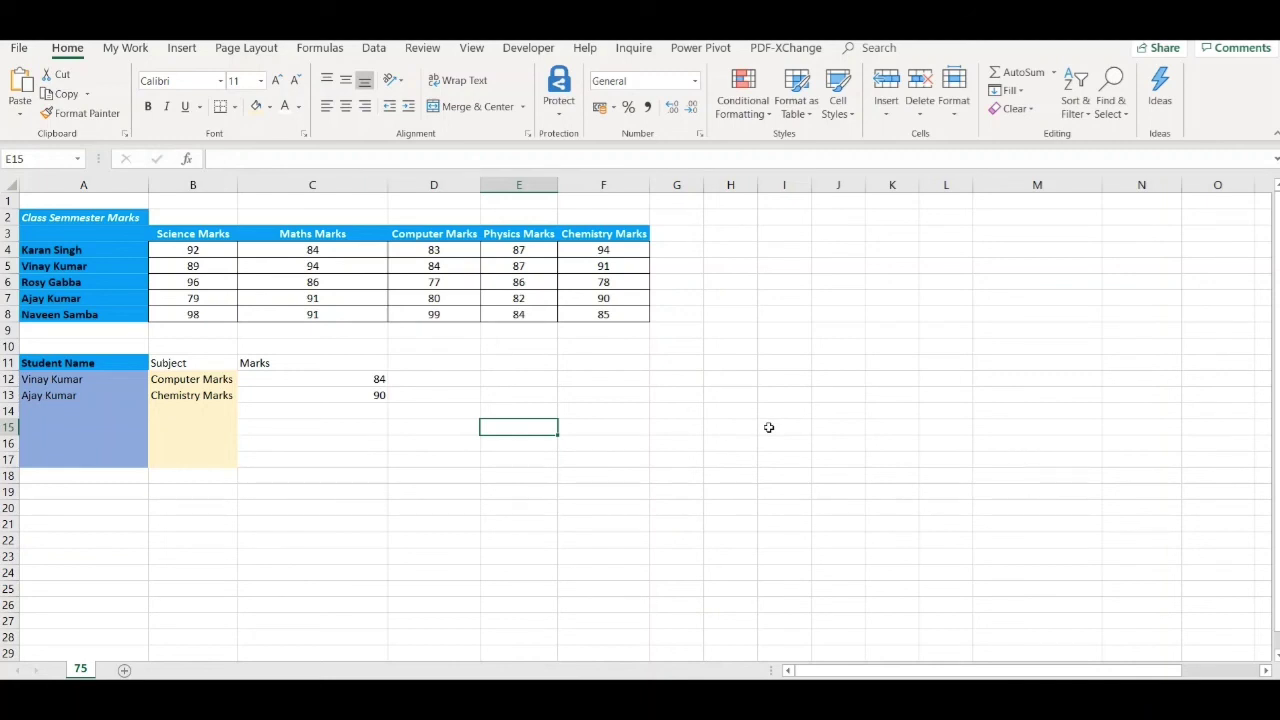
# - In E15, intersect the first student's named range with Physics_Marks, returning 87
pyautogui.write('=')
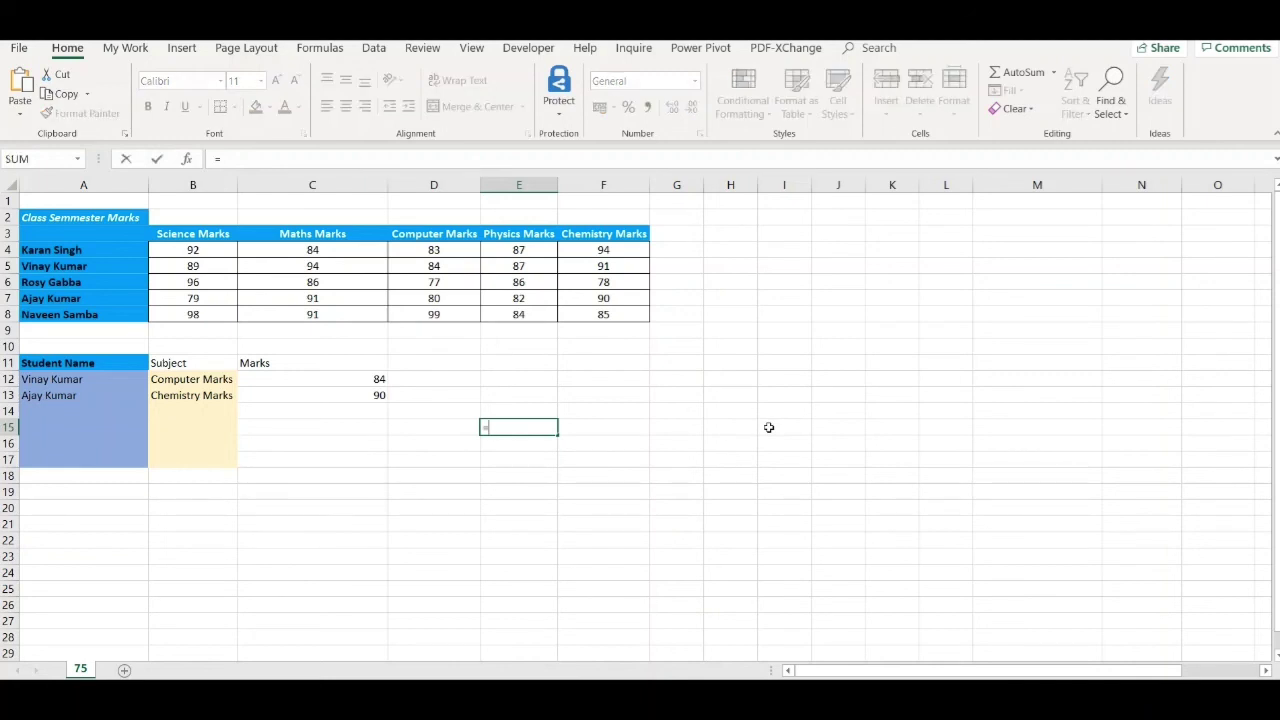
pyautogui.write('k')
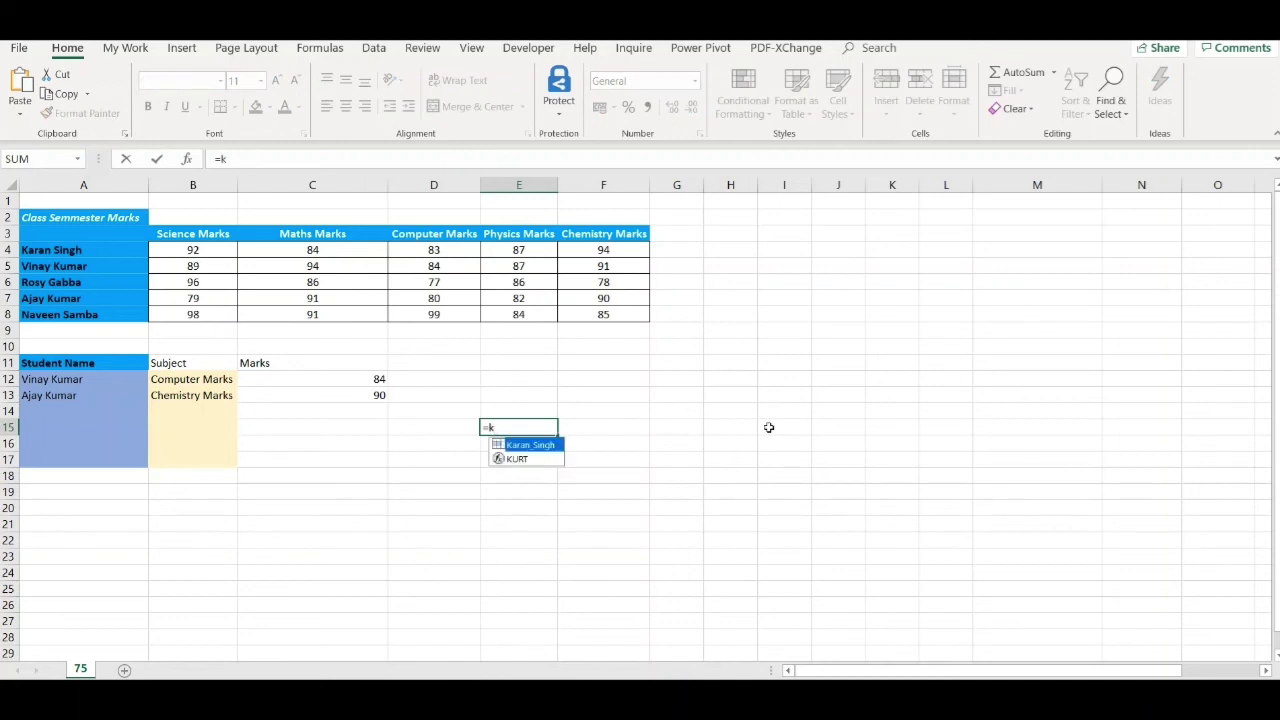
pyautogui.press('Tab')
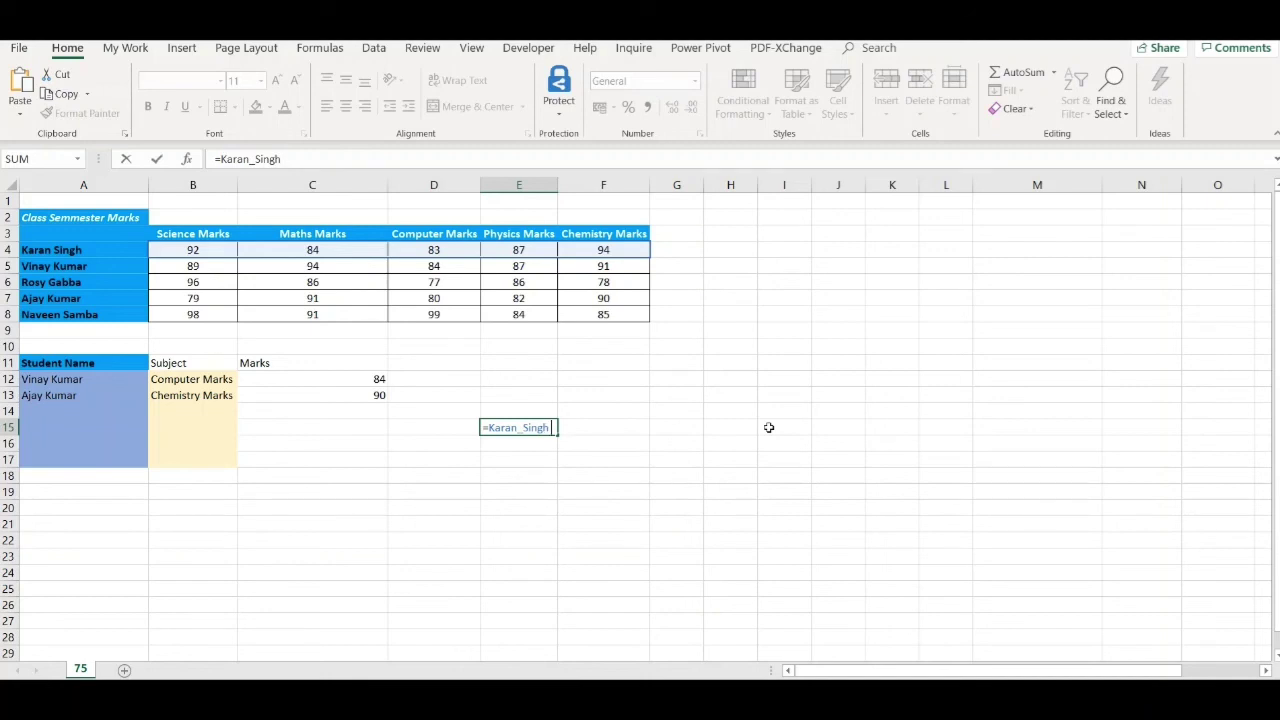
pyautogui.write('ph')
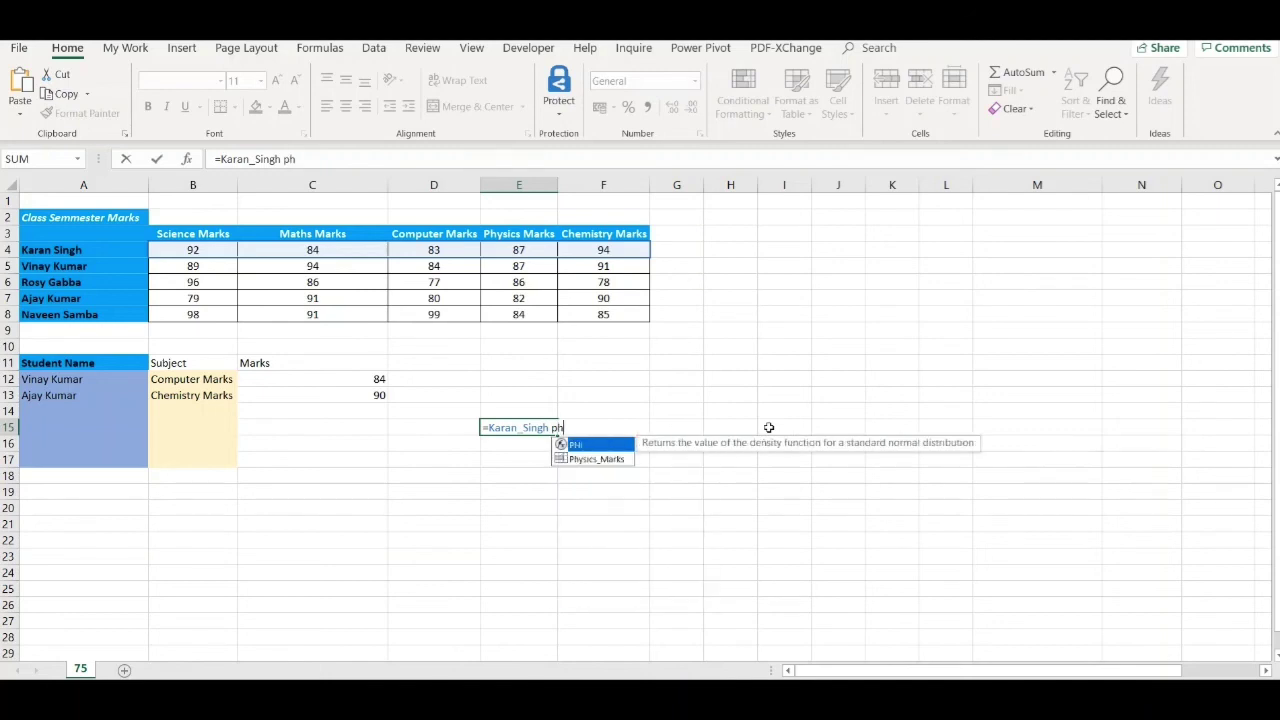
pyautogui.write('y')
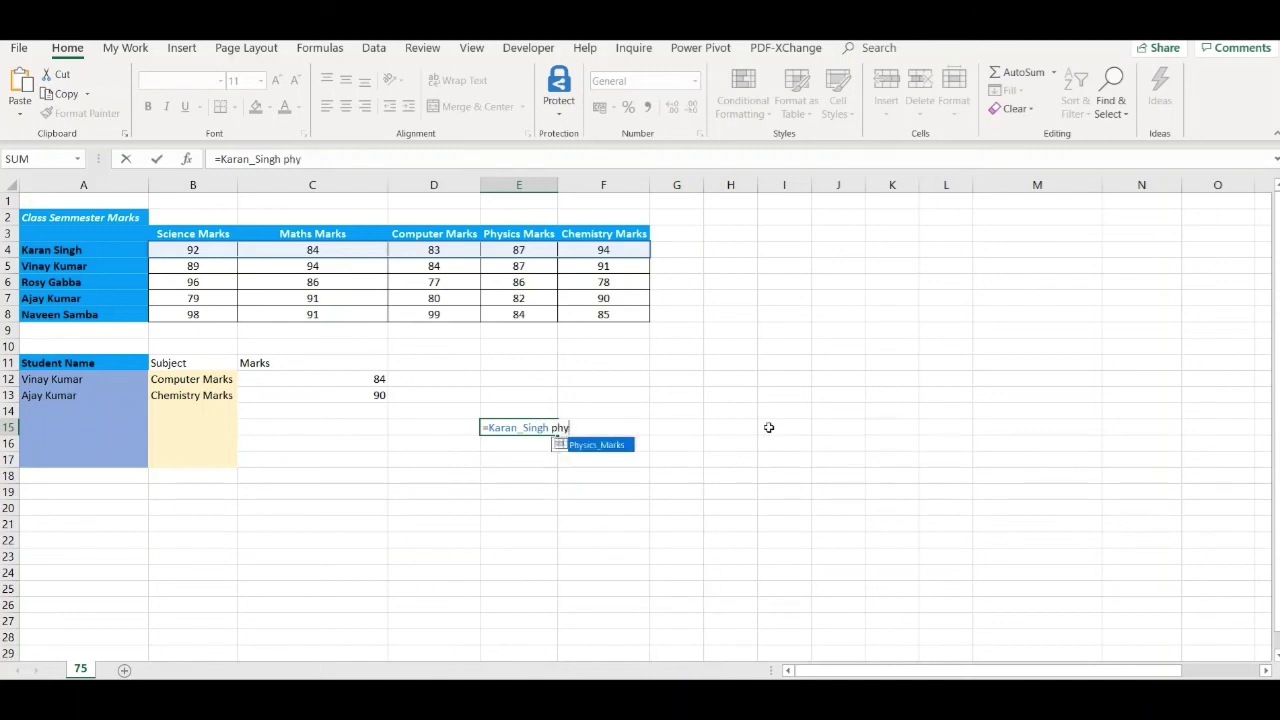
pyautogui.press('Tab')
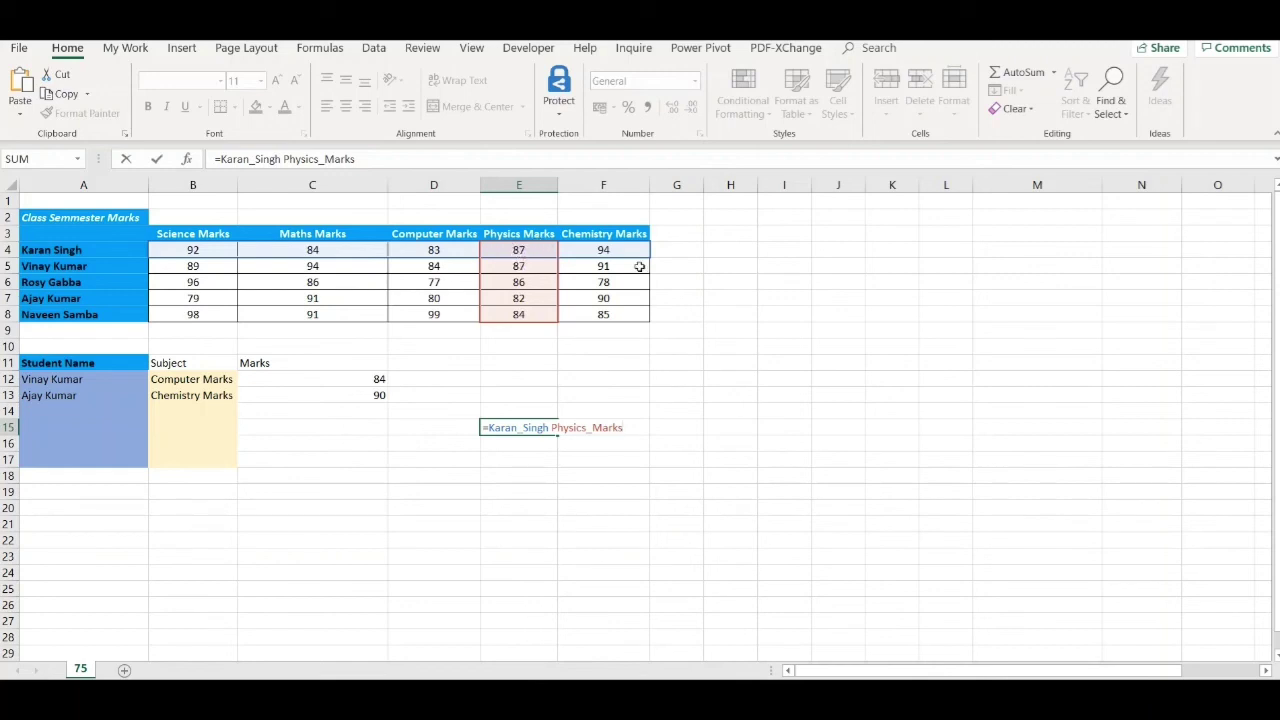
pyautogui.press('Return')
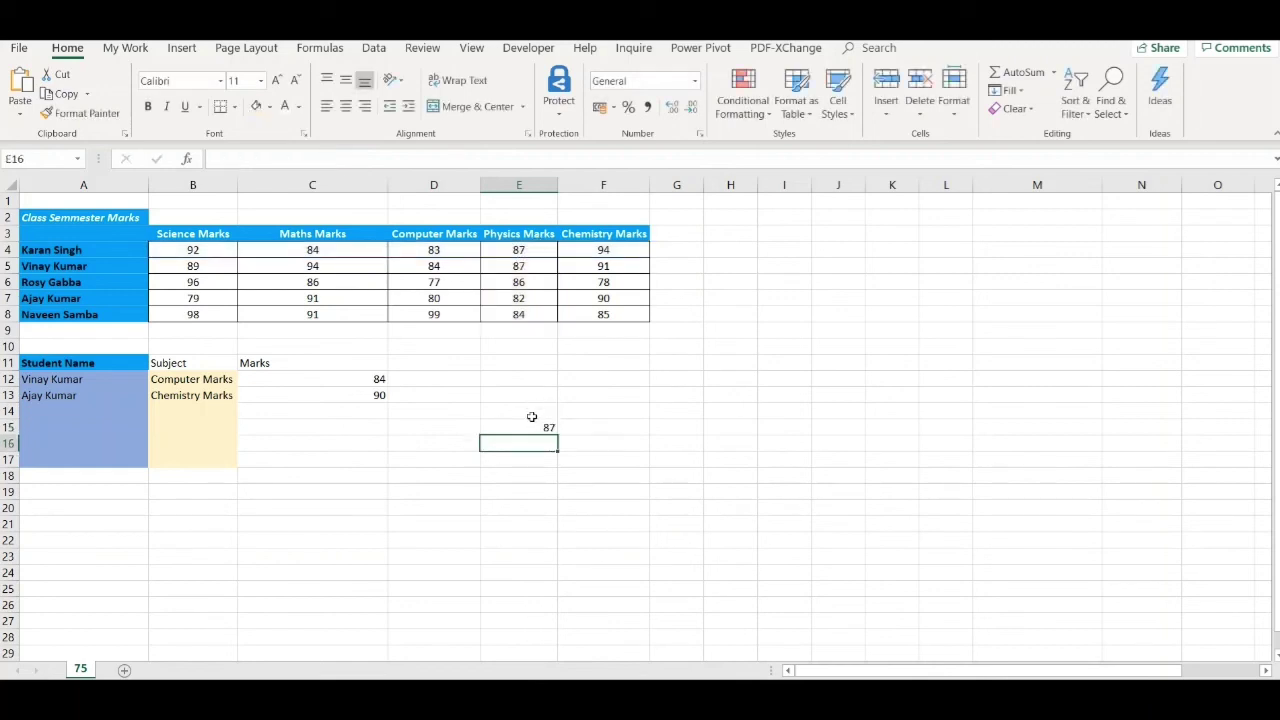
pyautogui.click(519, 427)
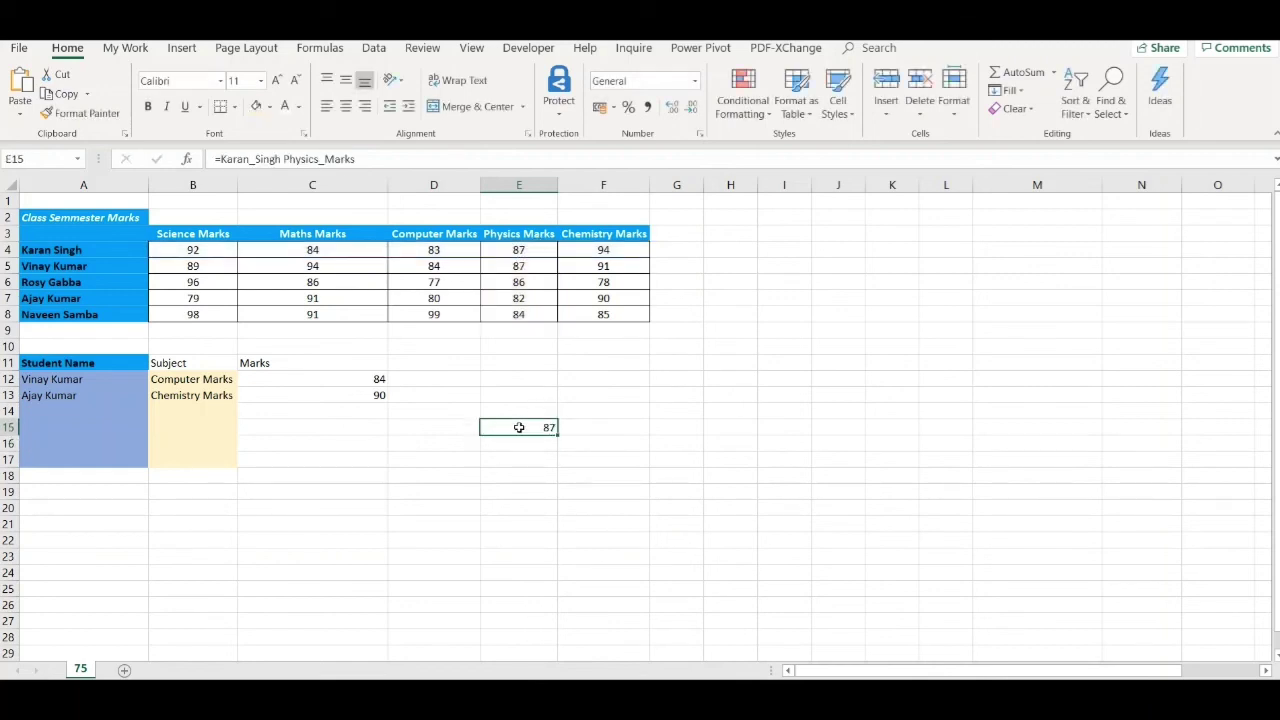